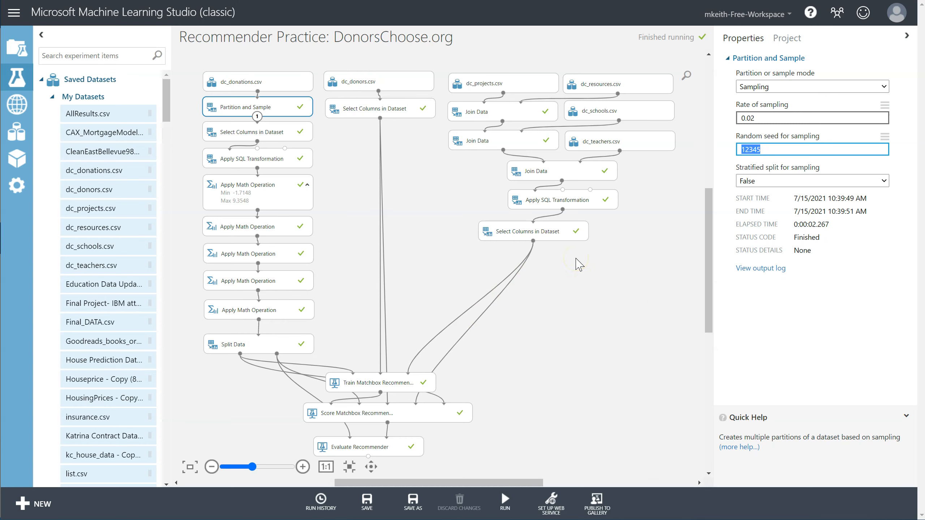
left_click(560, 231)
left_click(851, 100)
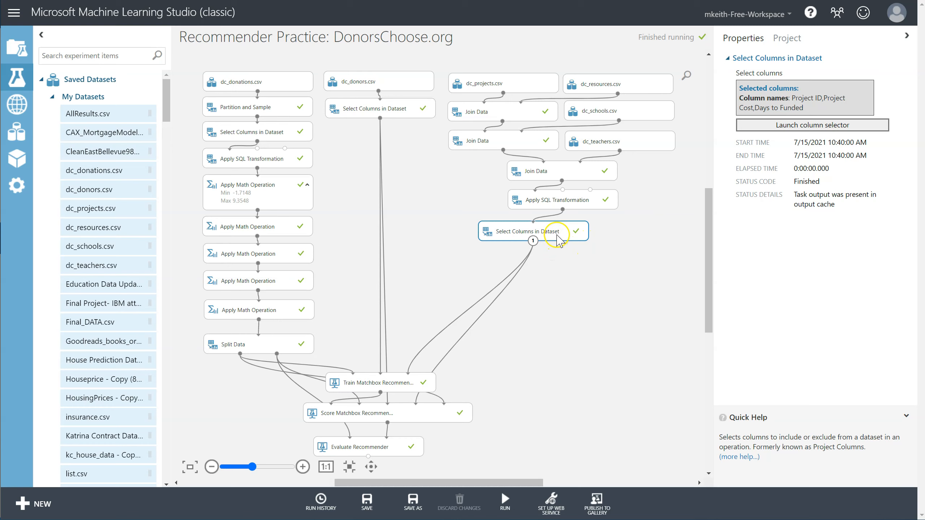
left_click(561, 307)
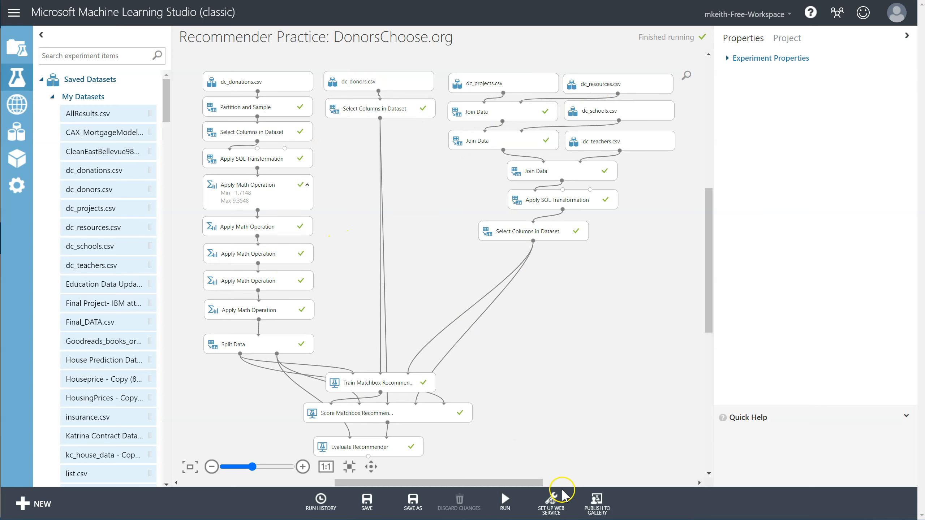
Step: Set up a Predictive Web Service [Recommended] from the finished DonorsChoose.org training experiment
left_click(554, 506)
left_click(557, 512)
left_click(554, 510)
mouse_move(505, 497)
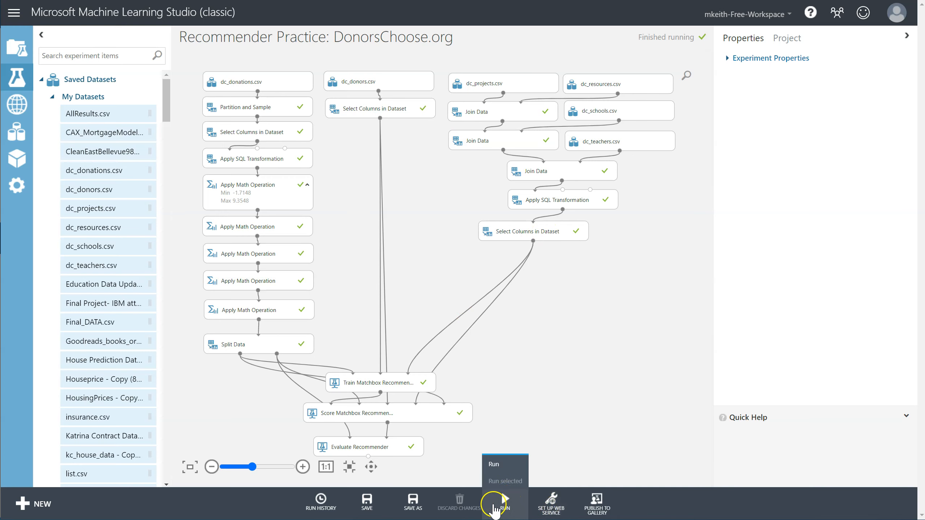
left_click(552, 507)
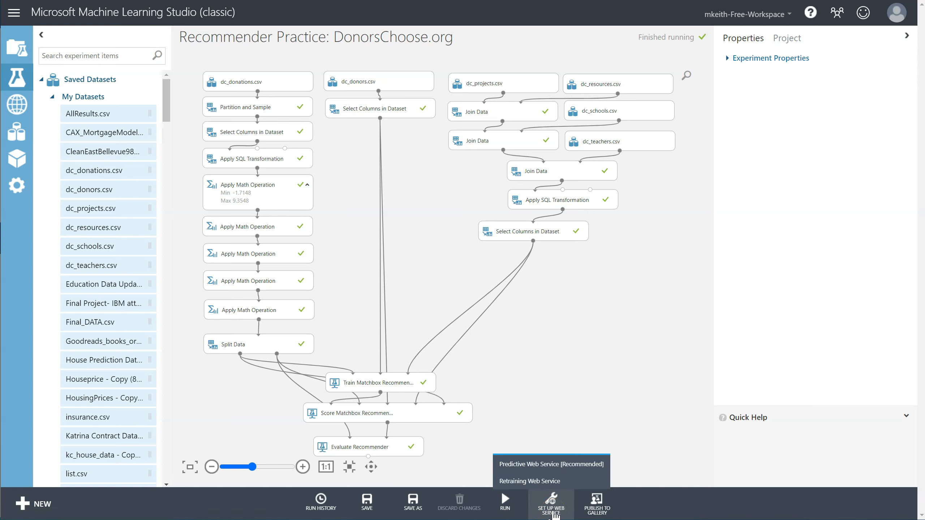
left_click(542, 464)
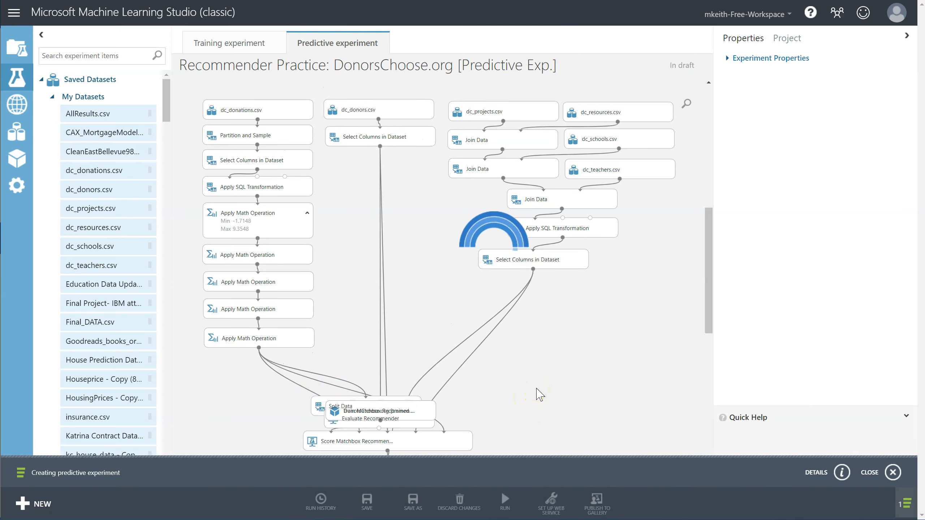
left_click(342, 48)
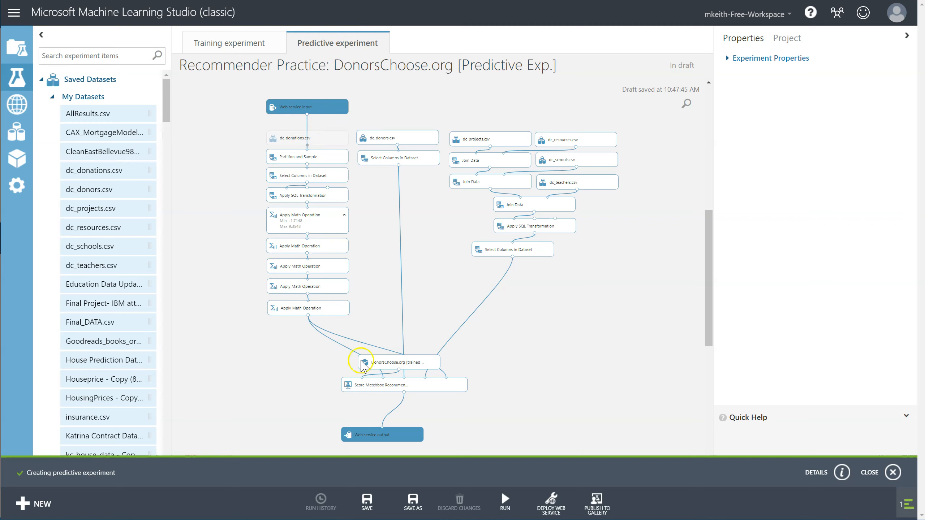
Step: Move the DonorsChoose.org trained model clear of the other connections and collapse My Datasets and Samples to reveal the saved trained models
left_click_drag(390, 362, 286, 354)
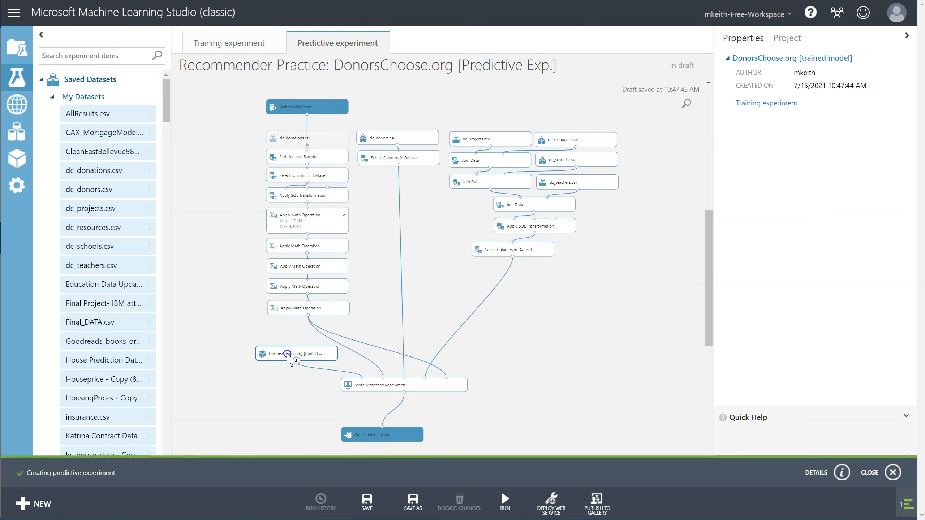
left_click_drag(315, 355, 340, 351)
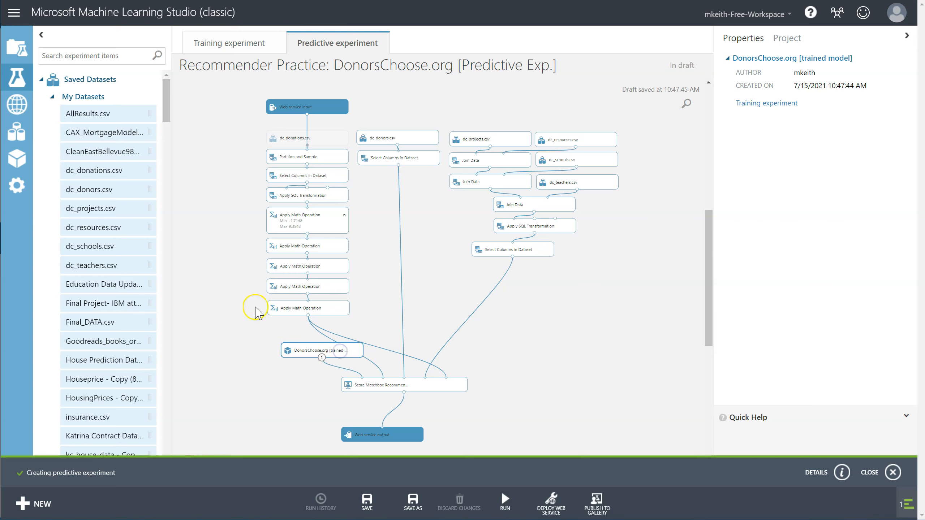
left_click(55, 97)
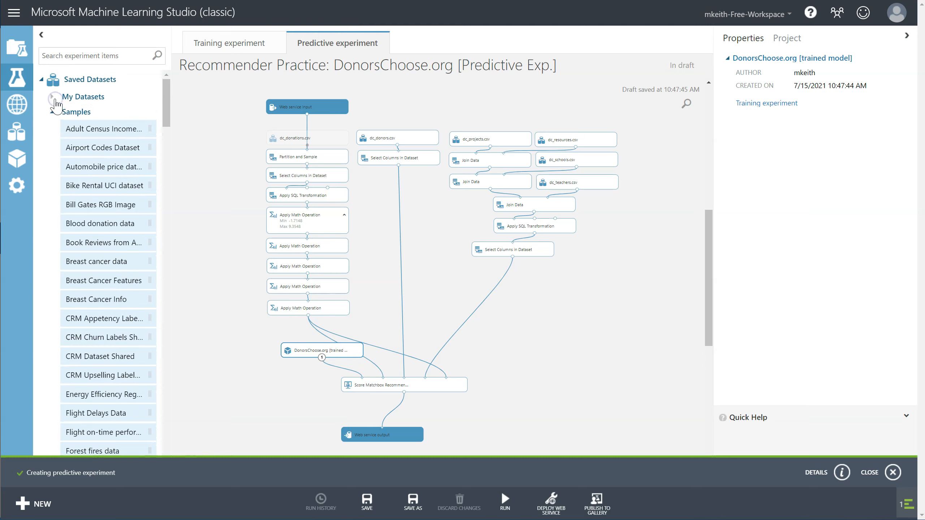
left_click(54, 111)
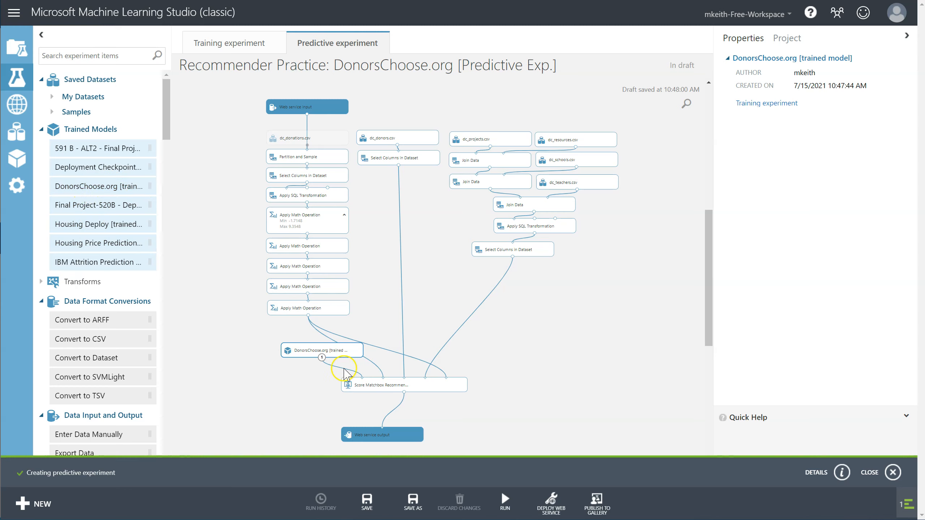
left_click_drag(346, 351, 349, 345)
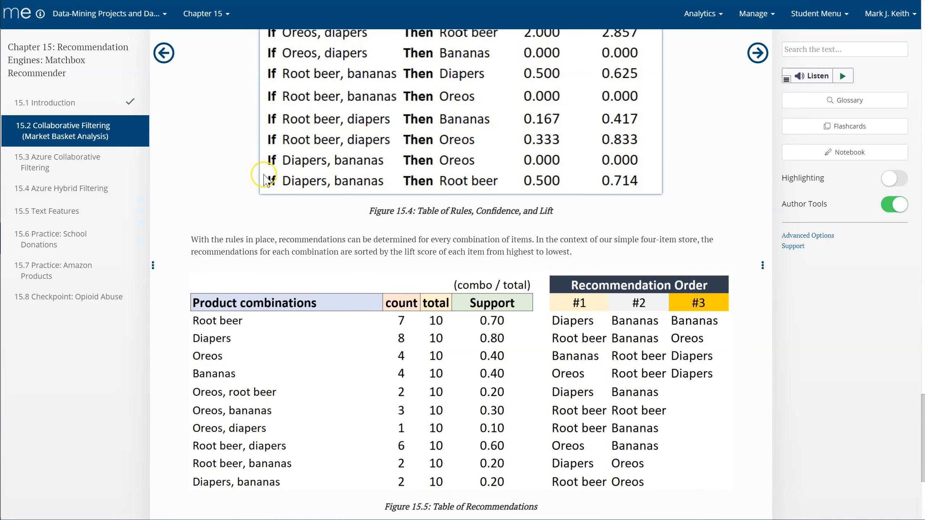
Step: Review the textbook's collaborative filtering section, examining the combinations formula, shopping cart data, the confidence and lift rules, and the recommendation table
scroll(325, 270, "up", 10)
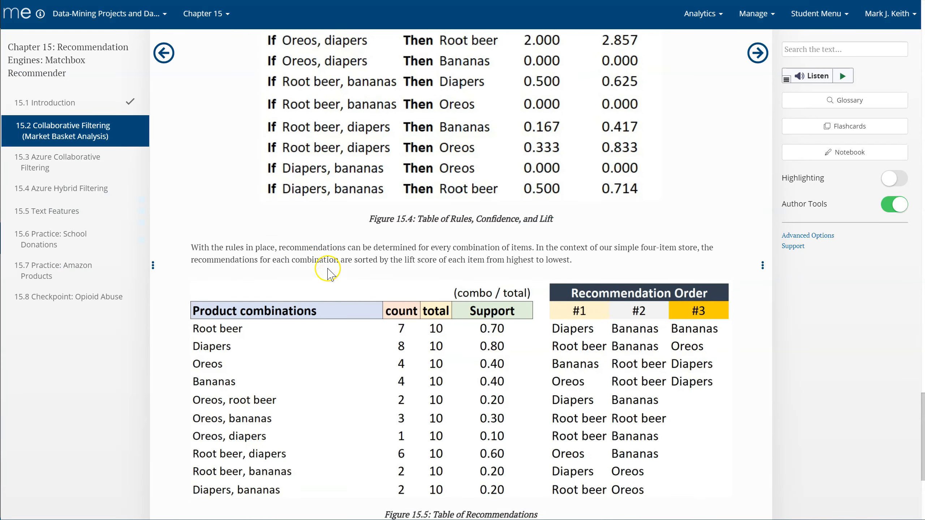
scroll(329, 271, "up", 10)
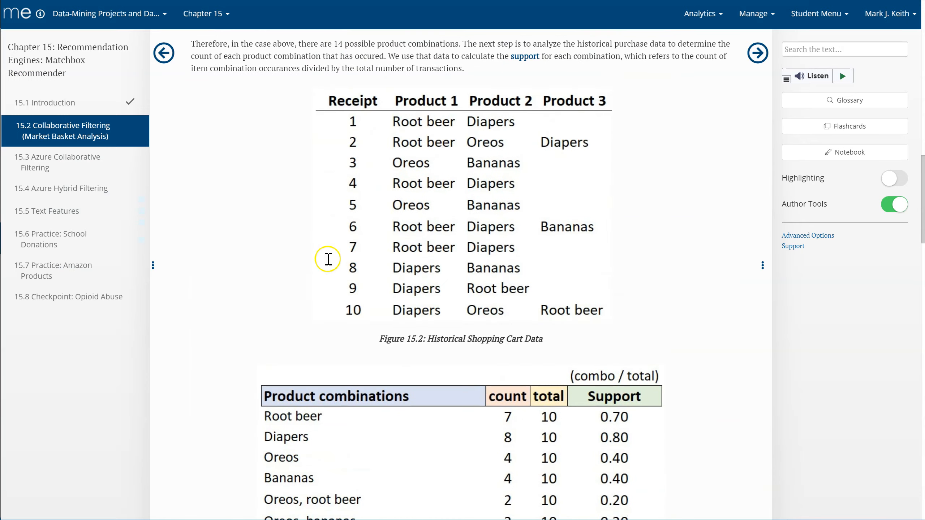
left_click_drag(921, 190, 919, 75)
scroll(919, 75, "down", 8)
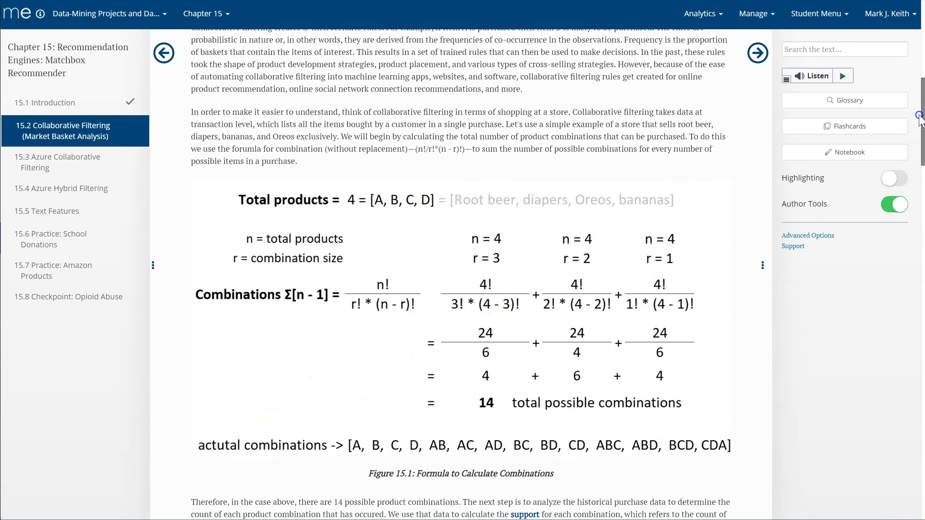
scroll(463, 273, "down", 10)
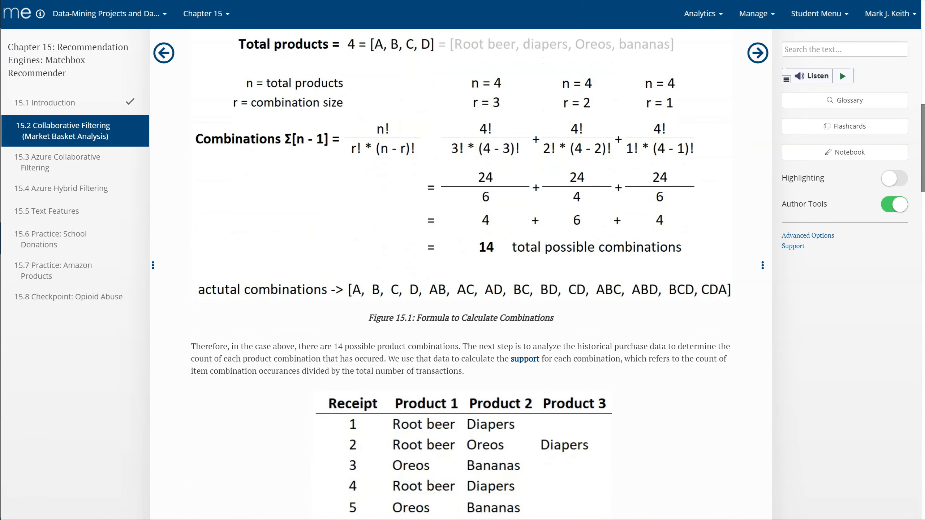
scroll(462, 273, "down", 15)
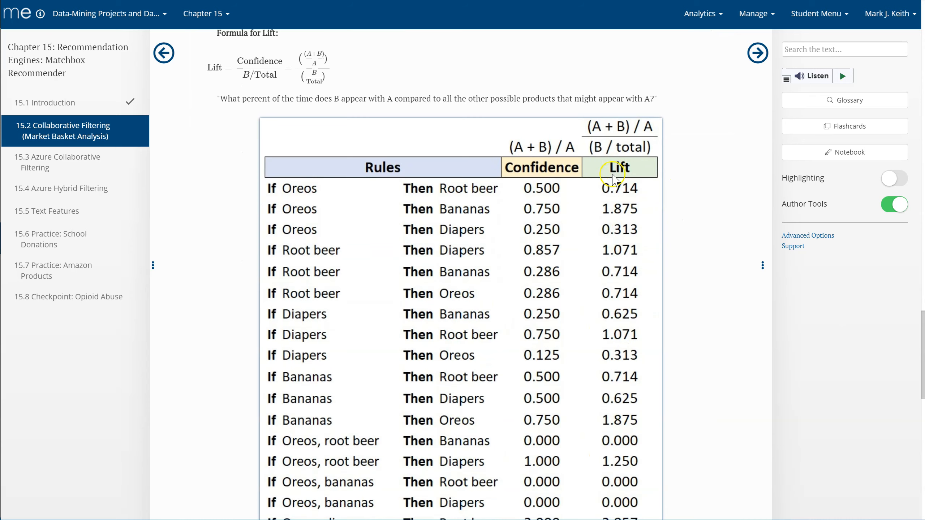
scroll(619, 251, "down", 15)
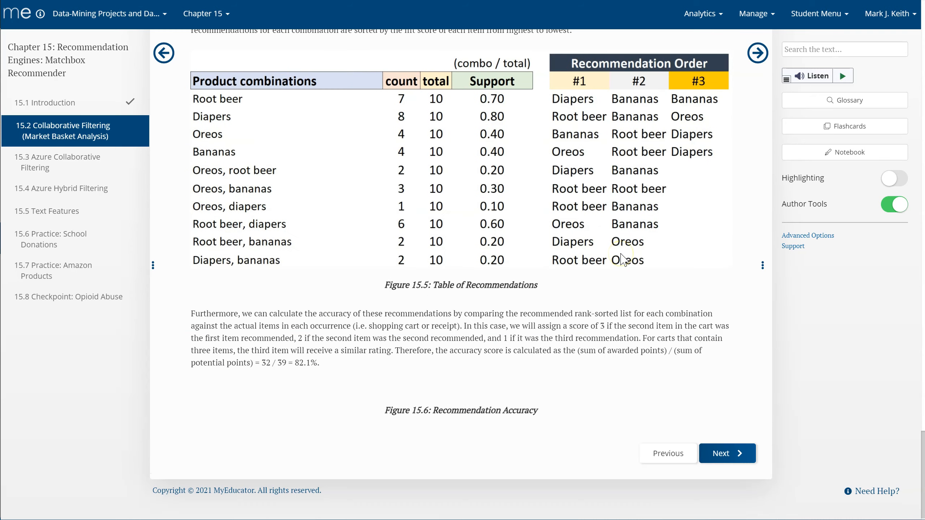
scroll(621, 259, "up", 3)
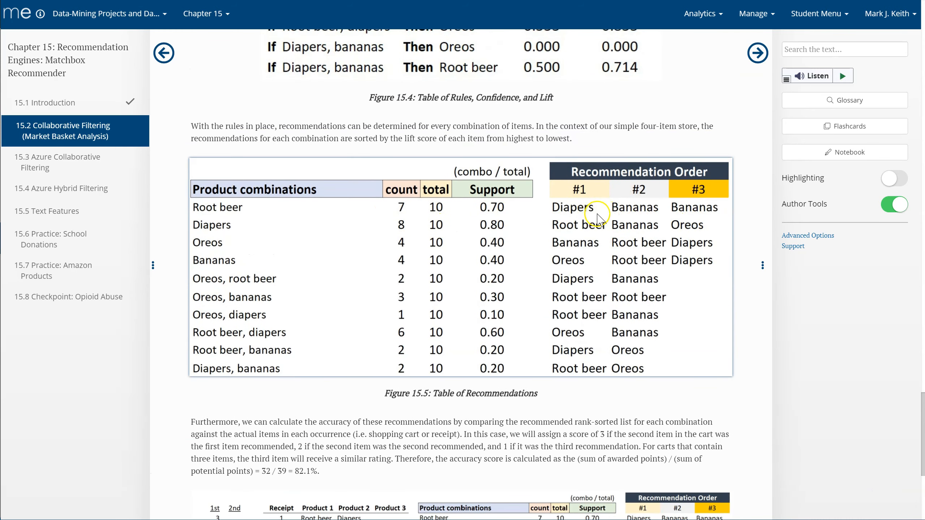
scroll(568, 346, "up", 10)
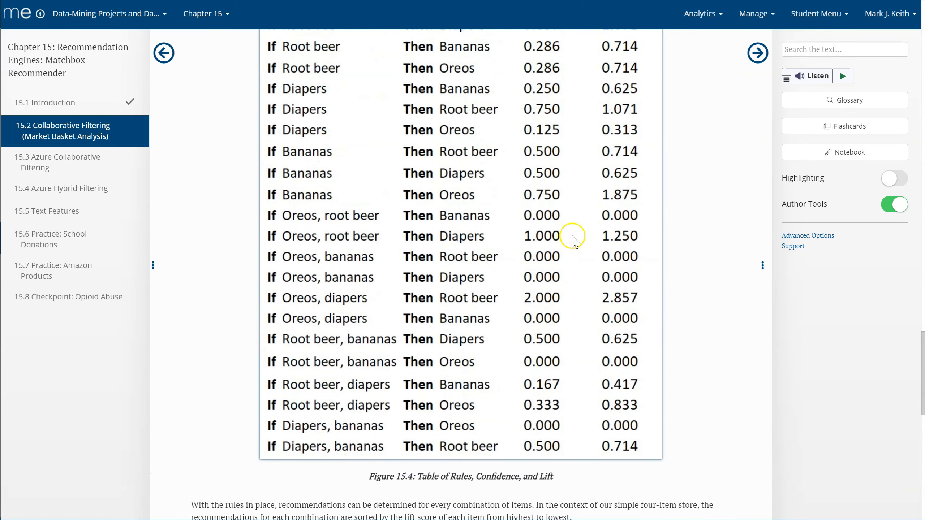
scroll(594, 157, "up", 5)
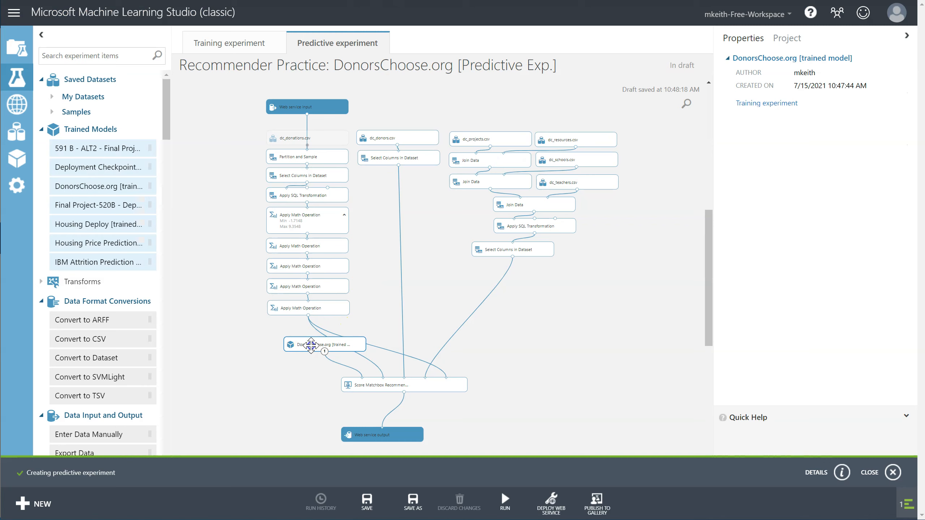
Step: Set the Score Matchbox Recommender's recommended item selection to From All Items and adjust the trained model's position above it
left_click_drag(311, 345, 317, 349)
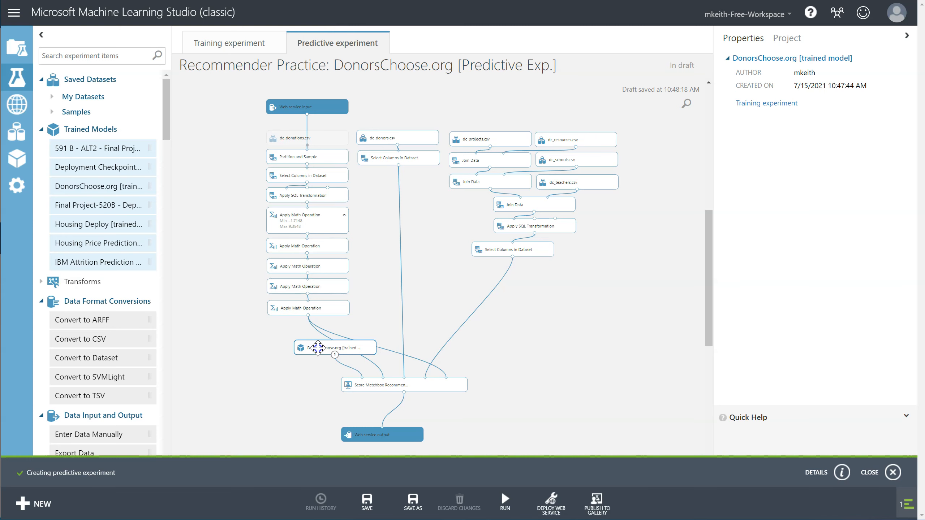
left_click(435, 385)
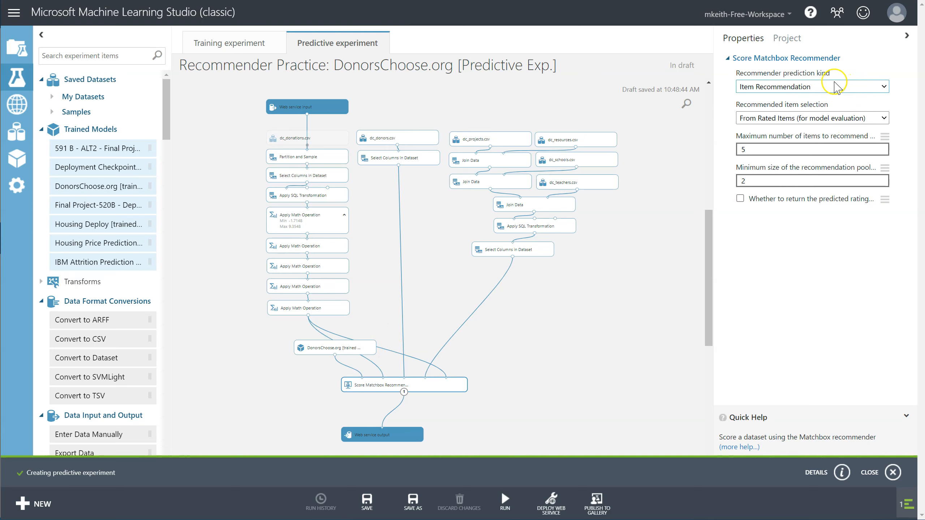
left_click(811, 118)
left_click(810, 134)
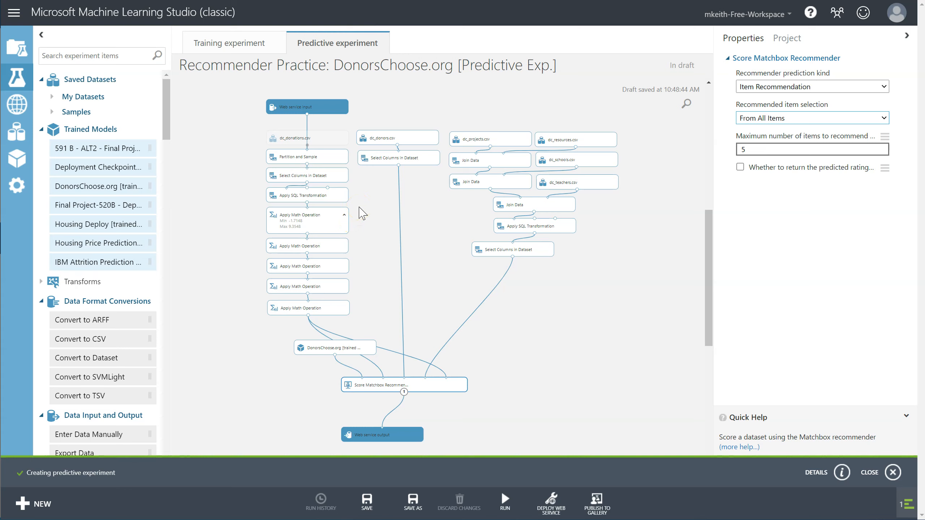
left_click_drag(364, 350, 362, 351)
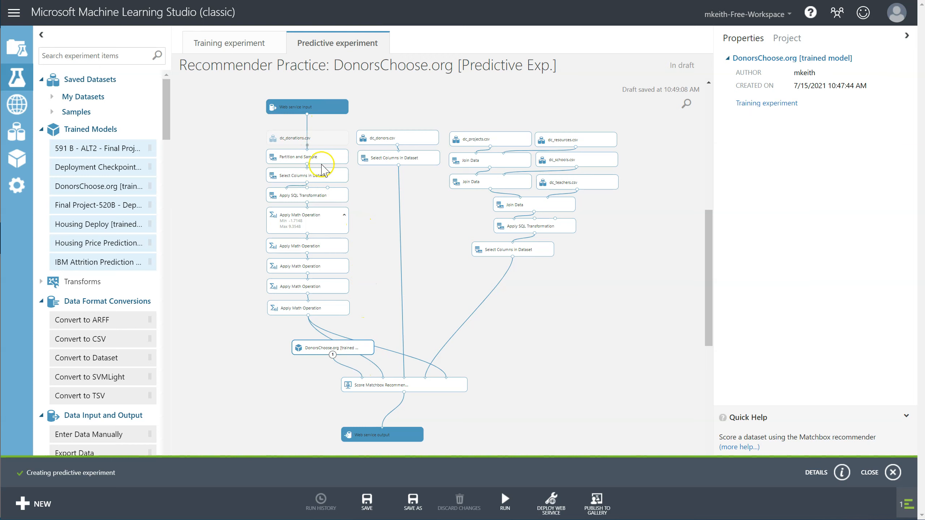
Step: Run the predictive experiment and deploy it as a web service
mouse_move(506, 498)
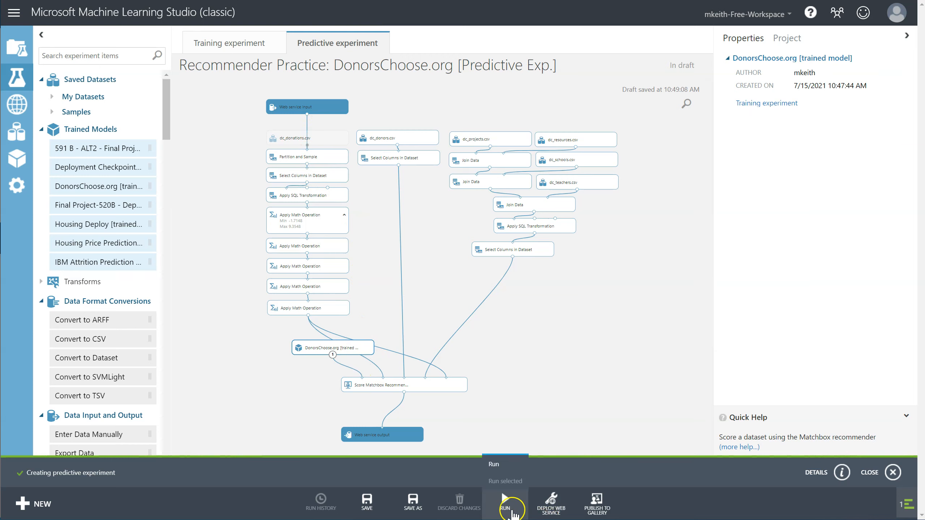
left_click(507, 468)
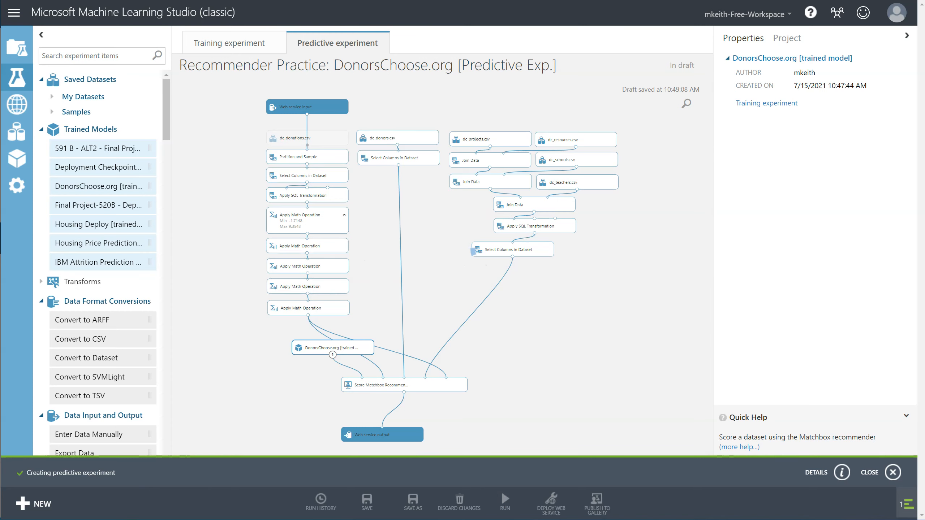
left_click(488, 393)
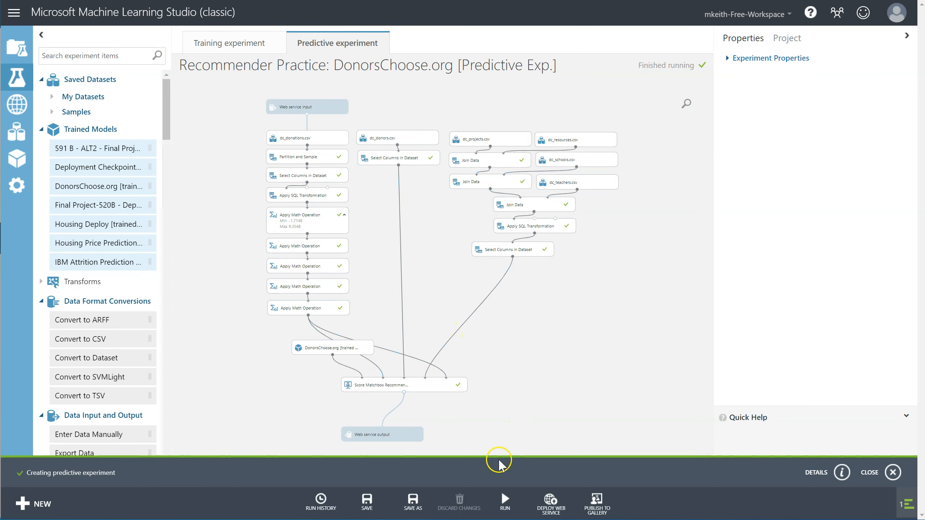
left_click(551, 505)
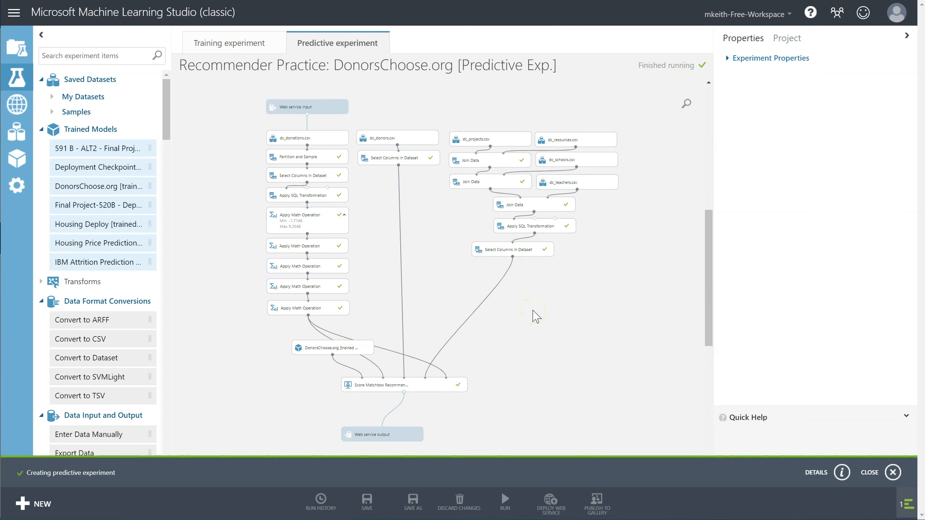
left_click(515, 117)
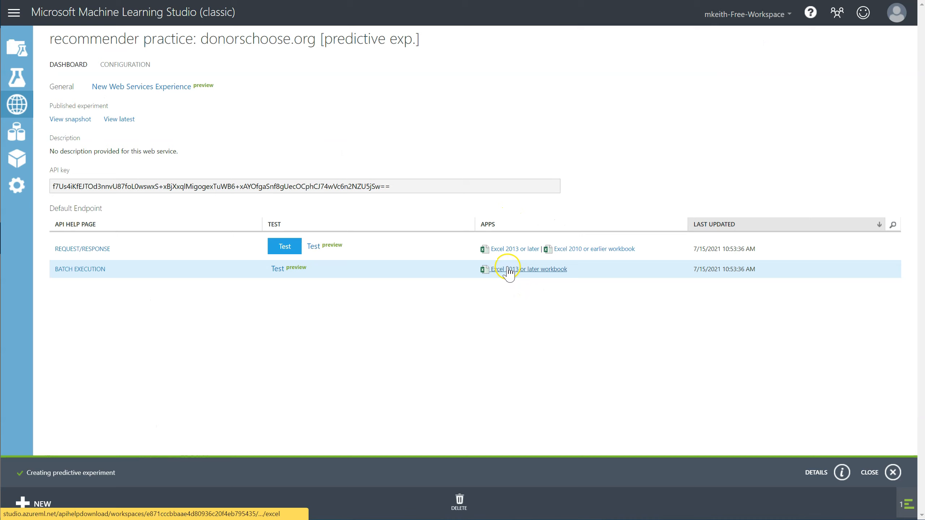
Step: Select the web service's API key, inspect the input fields of the request/response test form, and close the form without submitting data
left_click(294, 189)
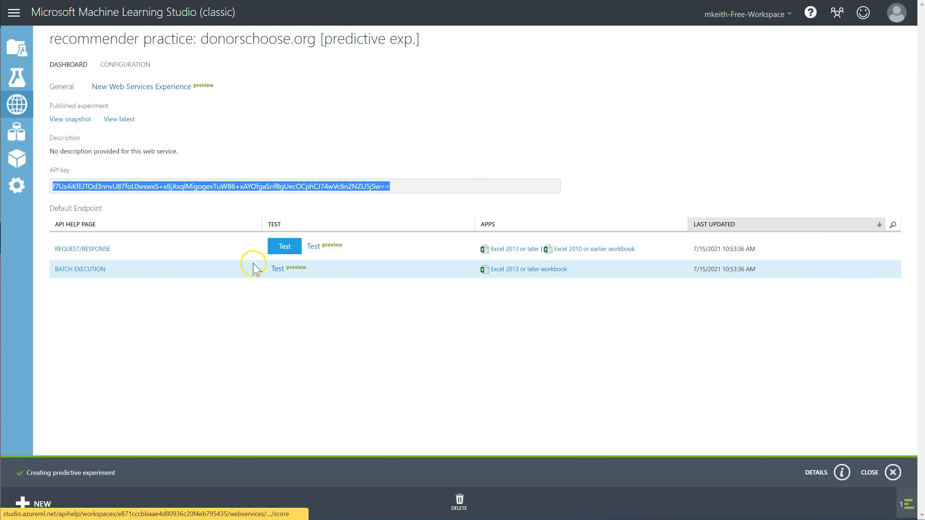
left_click(284, 247)
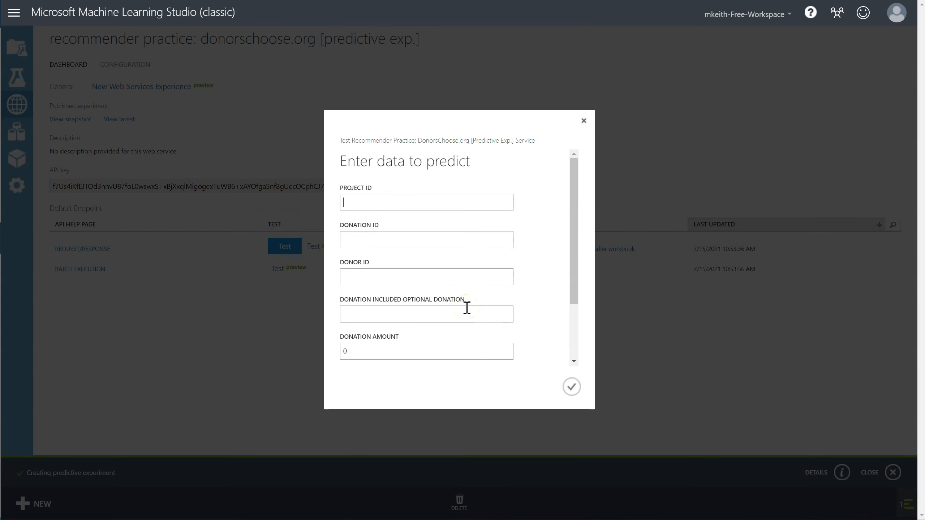
left_click_drag(576, 207, 580, 299)
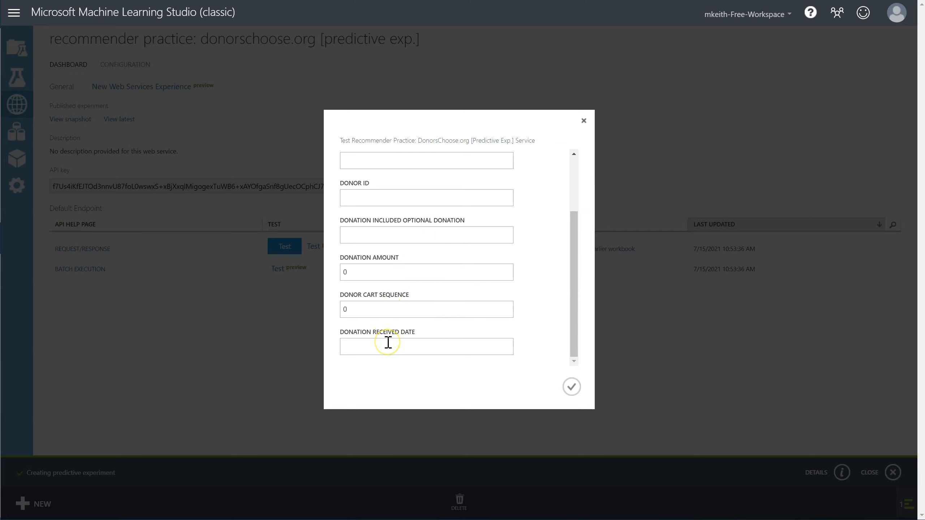
scroll(387, 332, "up", 3)
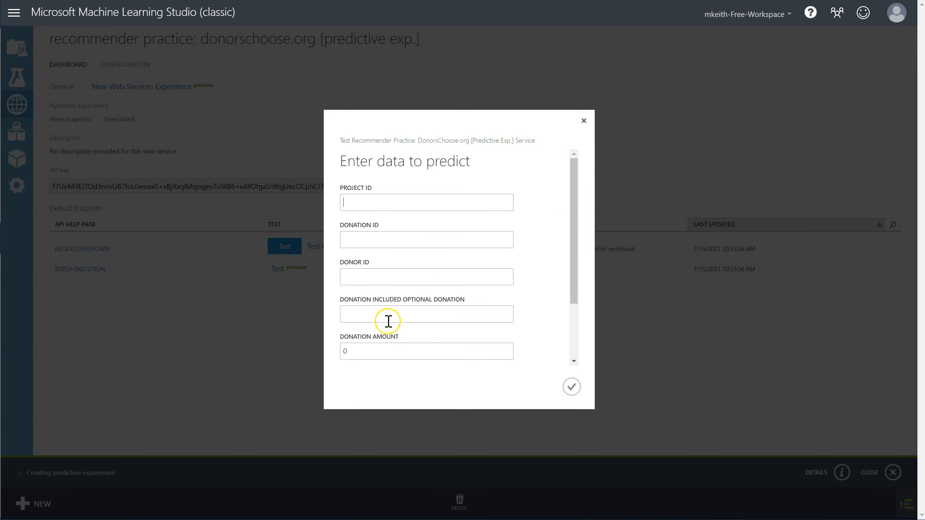
left_click(584, 121)
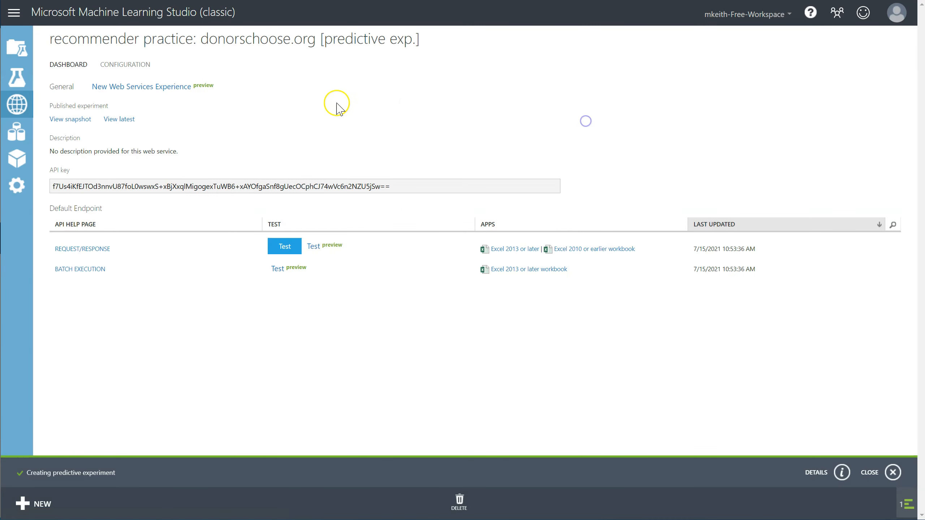
Step: Open the Recommender Practice: DonorsChoose.org predictive experiment and spread the web service input and dc_donations.csv apart above Partition and Sample
left_click(10, 80)
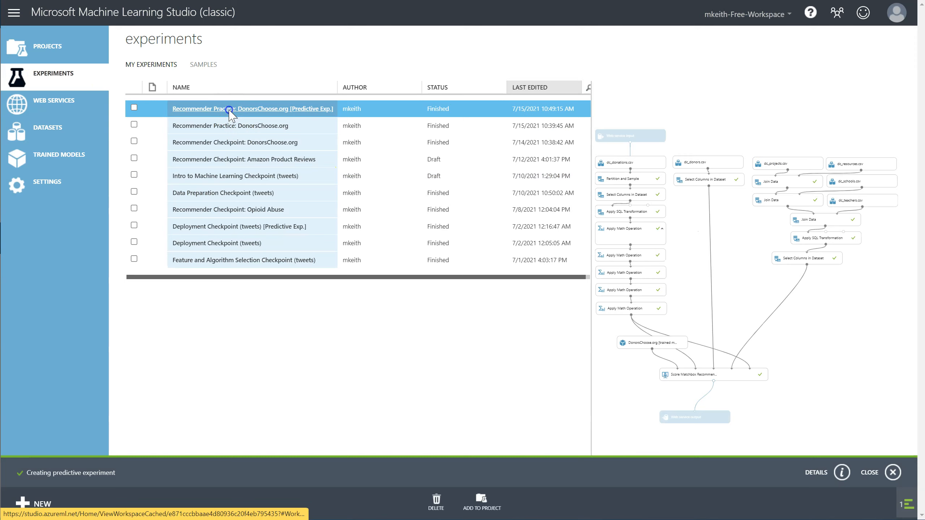
left_click(230, 109)
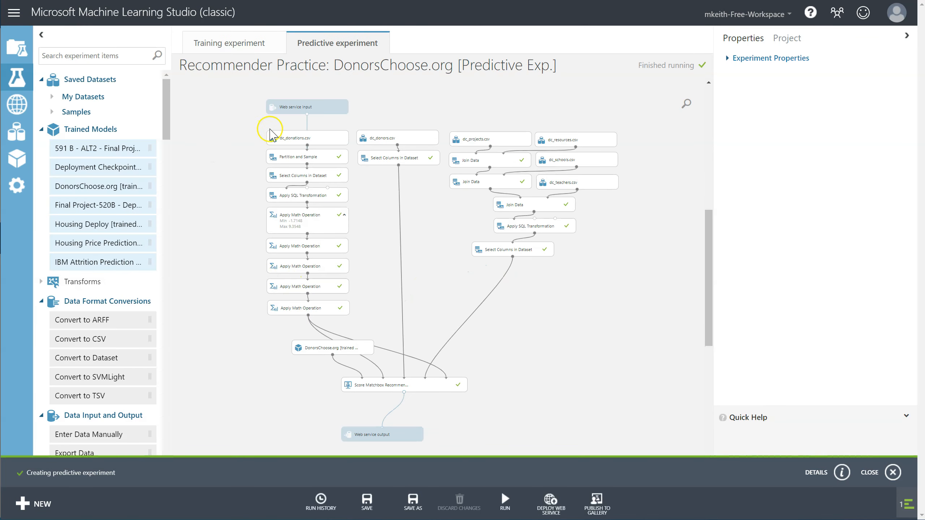
left_click_drag(283, 114, 262, 110)
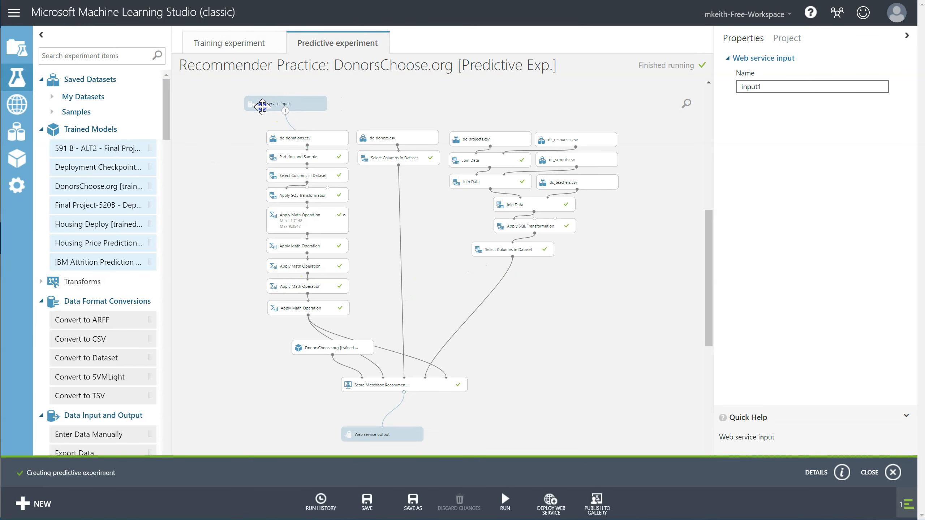
left_click_drag(302, 136, 287, 104)
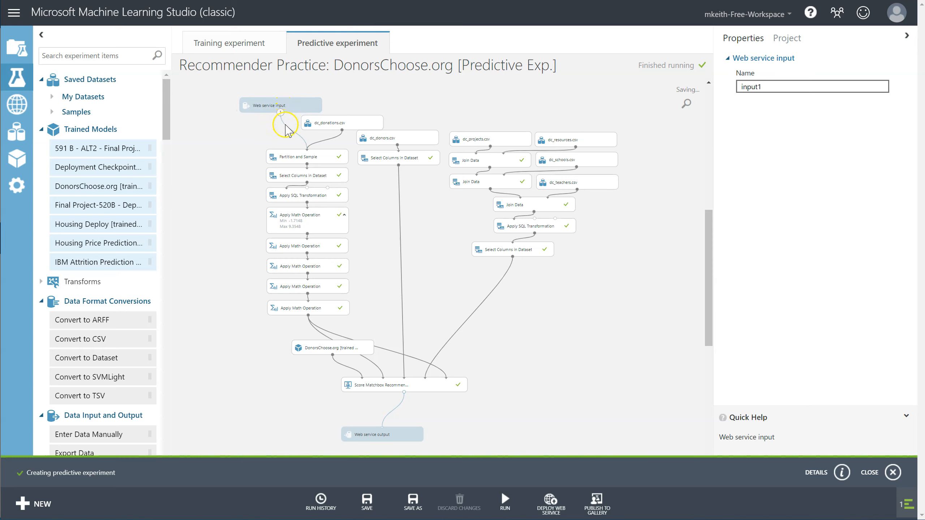
left_click_drag(304, 147, 309, 151)
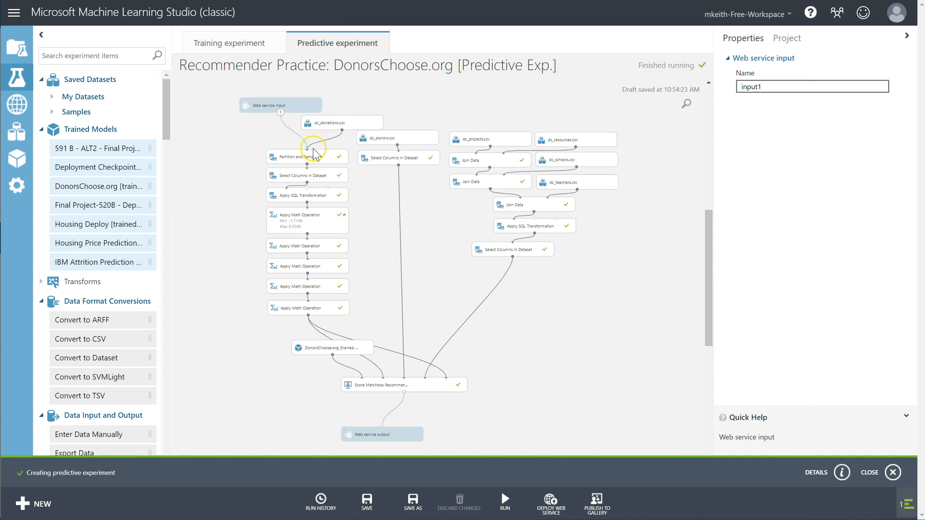
left_click_drag(334, 124, 325, 120)
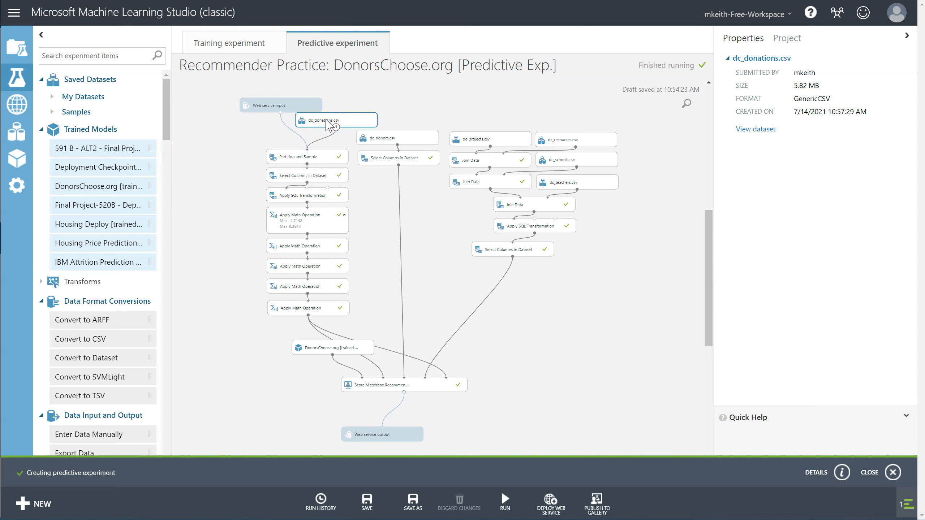
left_click(318, 121)
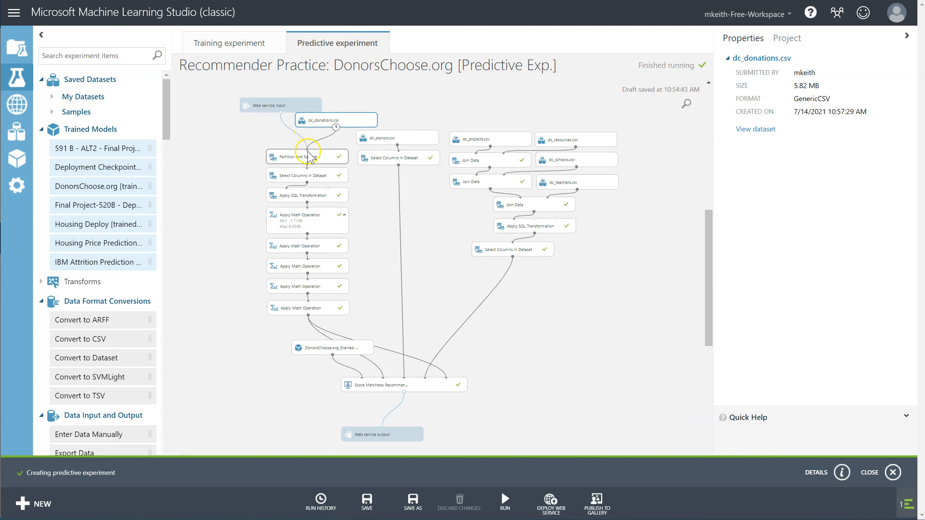
Step: Reconnect the web service input to the donations branch's Apply SQL Transformation and place it beside dc_donations.csv
left_click(316, 174)
left_click(282, 122)
left_click_drag(282, 118, 262, 120)
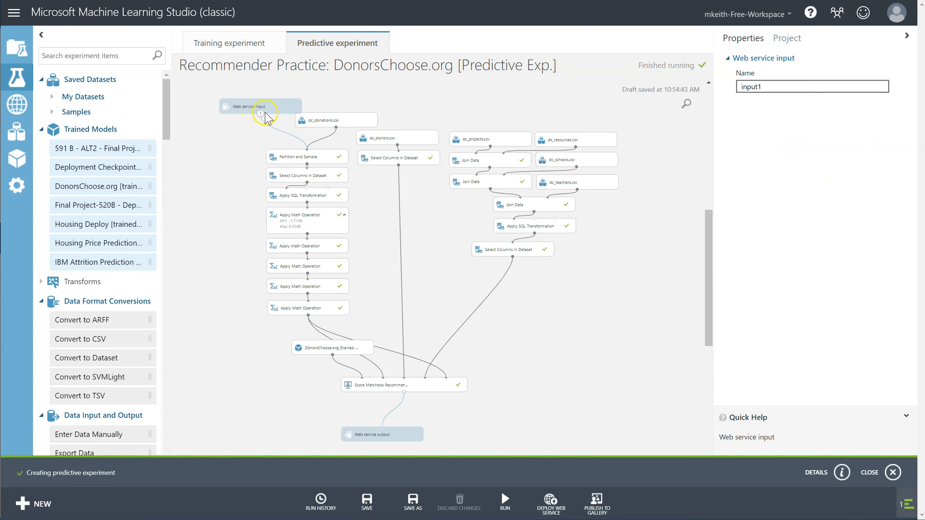
left_click_drag(261, 116, 290, 194)
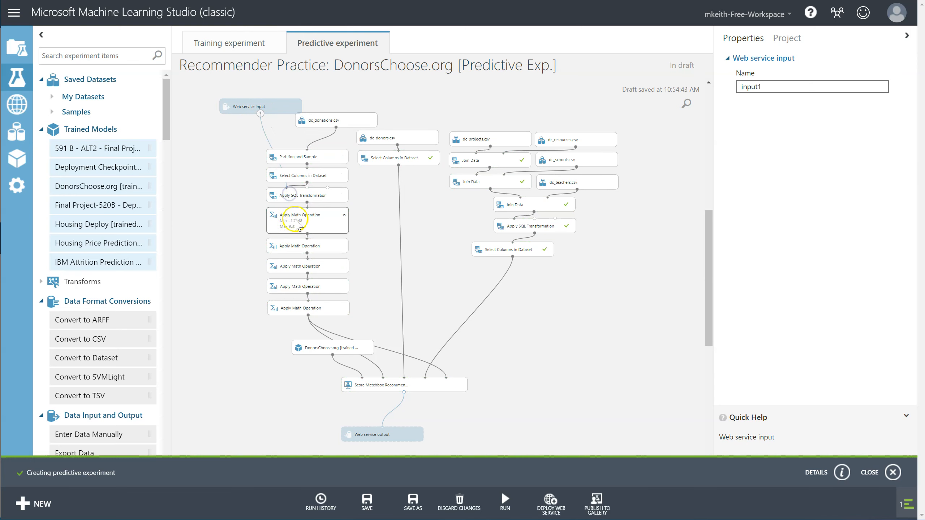
left_click_drag(249, 108, 239, 132)
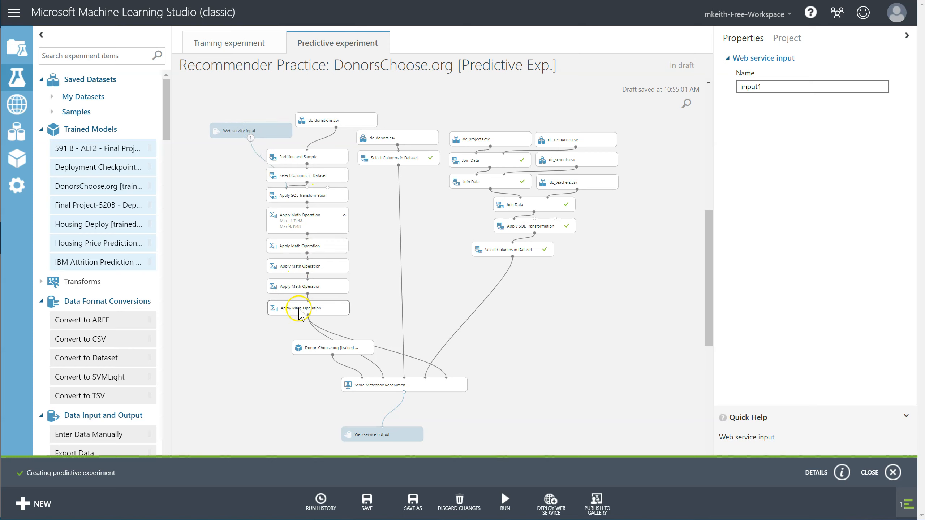
Step: Check the donations column selection and the scoring settings, and delete the donations branch's Apply SQL Transformation and all five Apply Math Operation modules
left_click(295, 178)
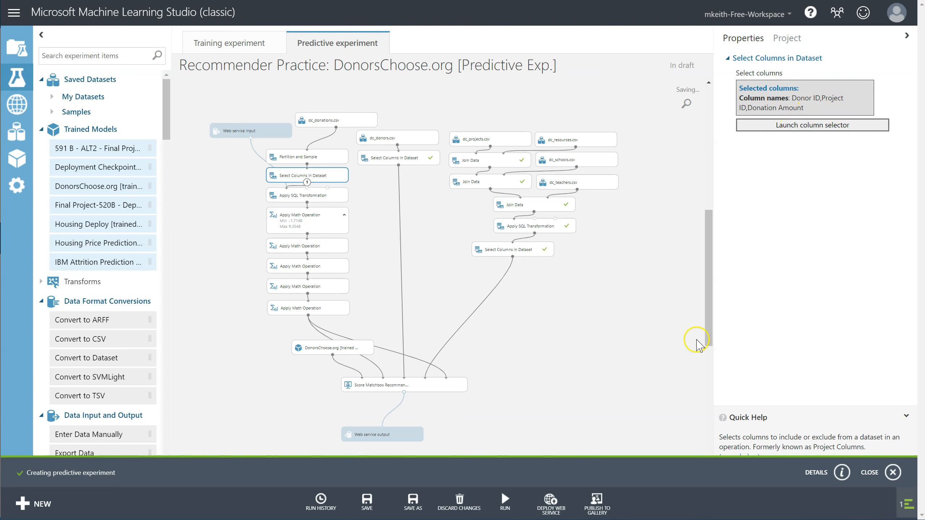
left_click(441, 387)
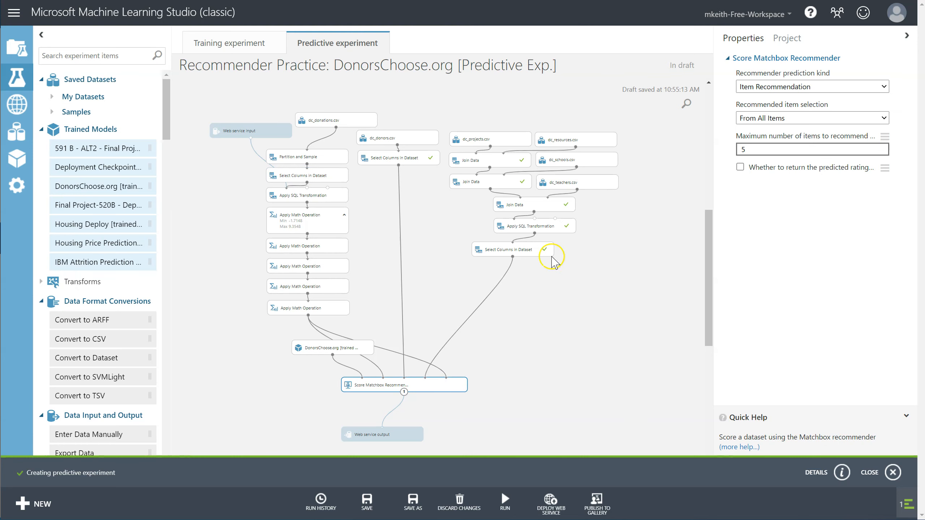
left_click(319, 178)
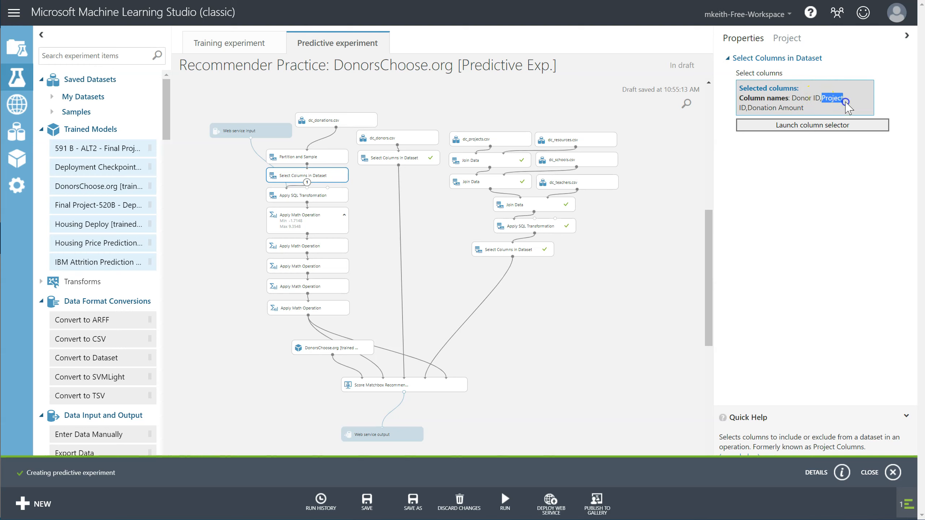
left_click(330, 196)
left_click(326, 226, "ctrl")
left_click(321, 246, "ctrl")
left_click(321, 267, "ctrl")
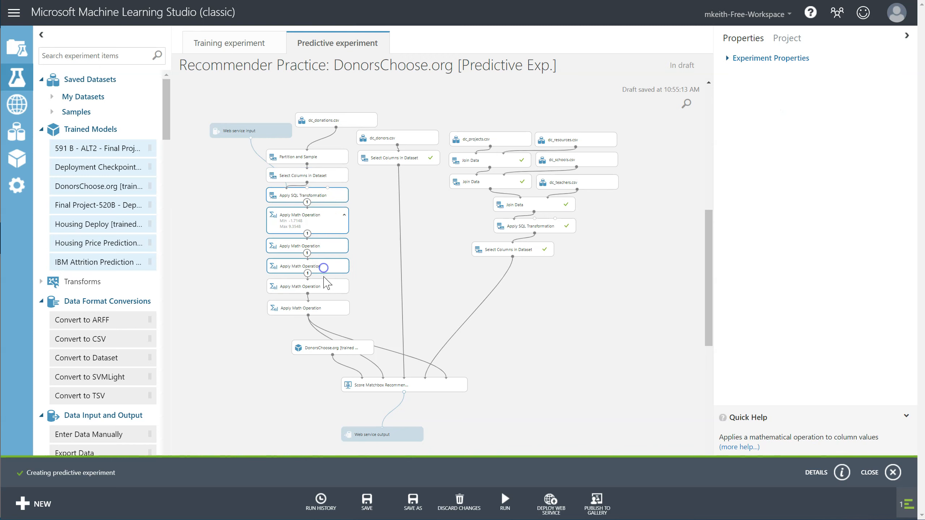
left_click(324, 287, "ctrl")
left_click(325, 306, "ctrl")
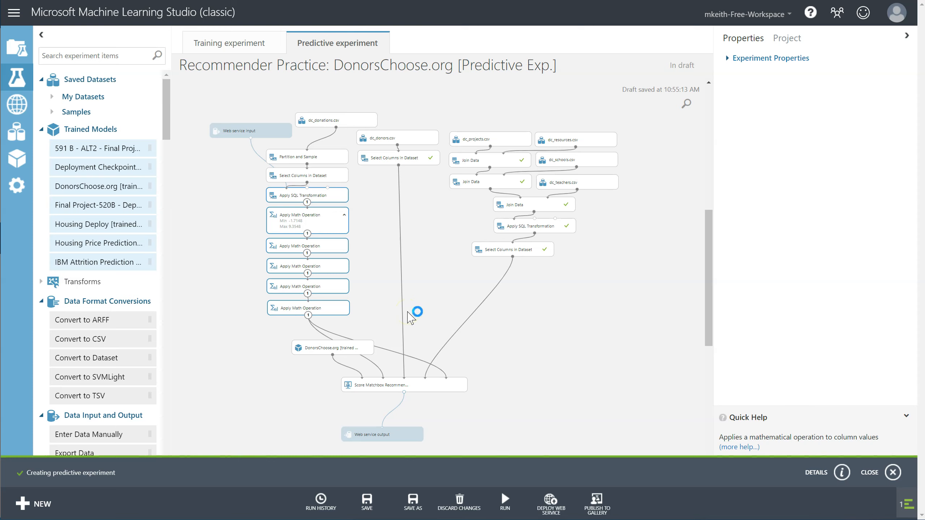
key("Delete")
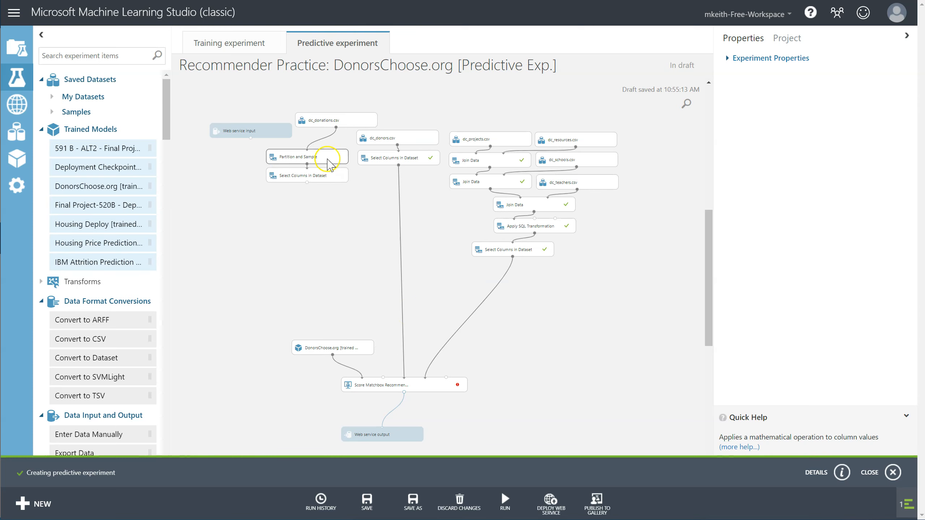
Step: Connect the web service input to the Score Matchbox Recommender's second input and the donations Select Columns in Dataset to its last input, rearranging the branch
left_click_drag(319, 174, 324, 308)
left_click_drag(250, 138, 387, 382)
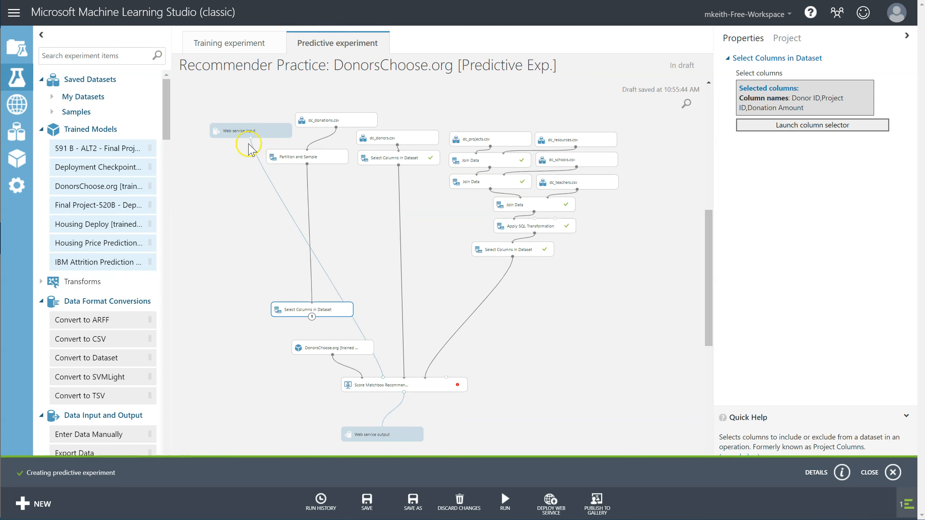
mouse_move(332, 313)
left_mouse_down()
mouse_move(346, 190)
mouse_move(362, 259)
mouse_move(452, 385)
left_mouse_up()
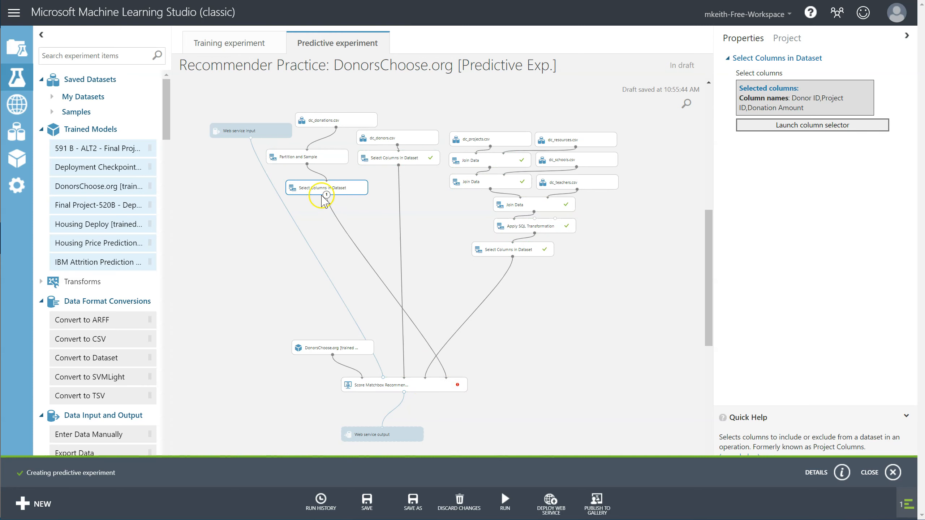
left_click_drag(317, 157, 319, 158)
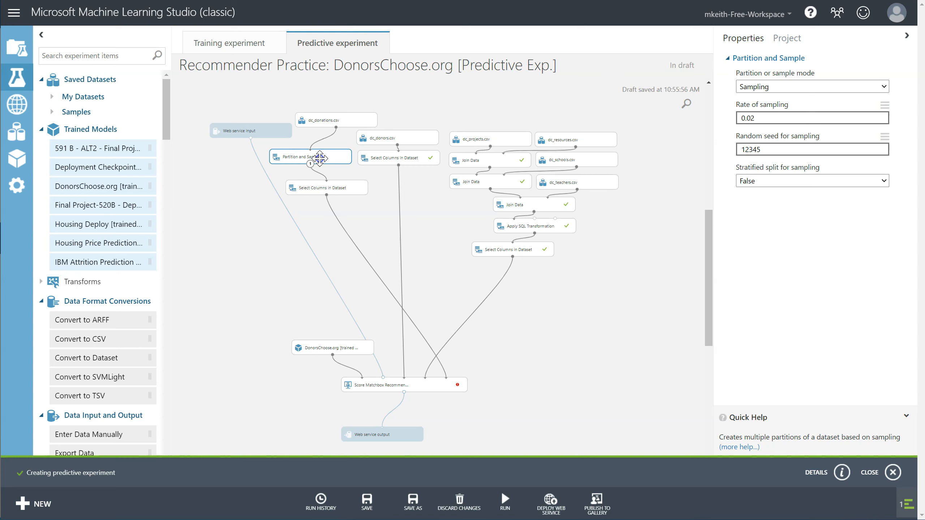
left_click_drag(323, 179, 326, 182)
left_click_drag(306, 188, 297, 208)
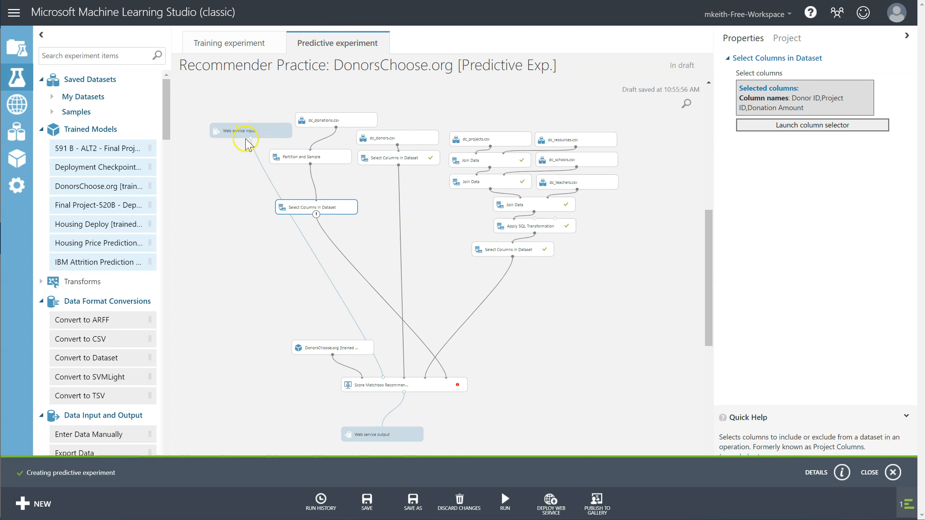
Step: Reroute the web service input into the donations Select Columns in Dataset and connect that module to the Score Matchbox Recommender's second input
left_click_drag(250, 139, 312, 220)
left_click_drag(250, 138, 391, 387)
left_click_drag(317, 215, 332, 218)
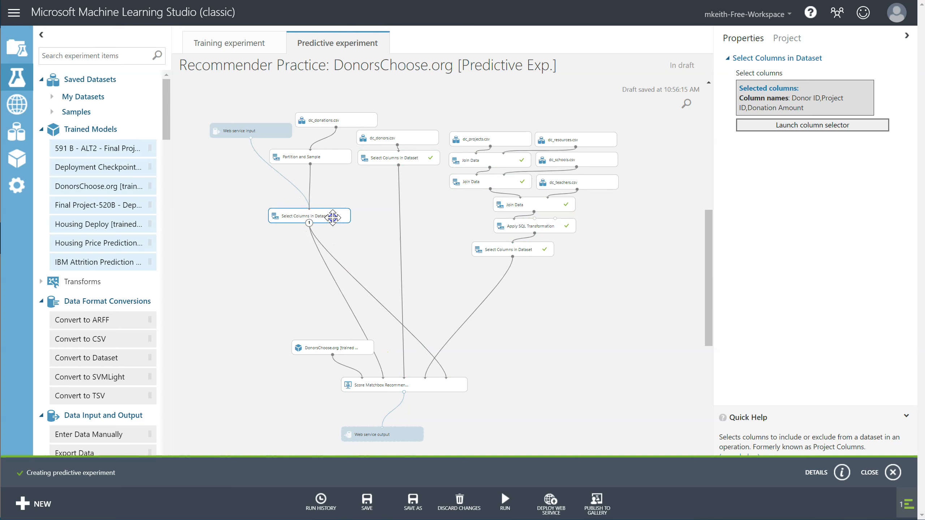
Step: Reduce the donations Select Columns in Dataset to the Donor ID column only and run the predictive experiment
left_click(801, 124)
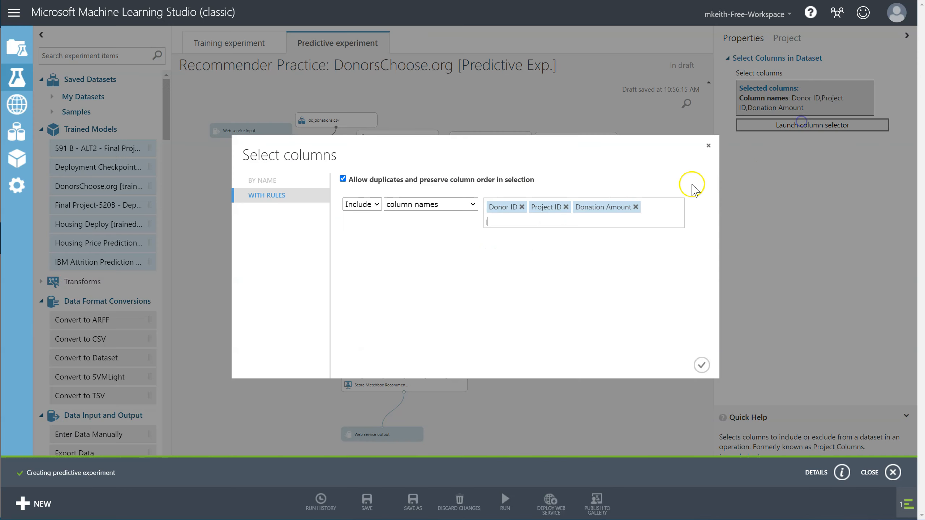
left_click(624, 198)
key("BackSpace")
key("BackSpace")
left_click(702, 364)
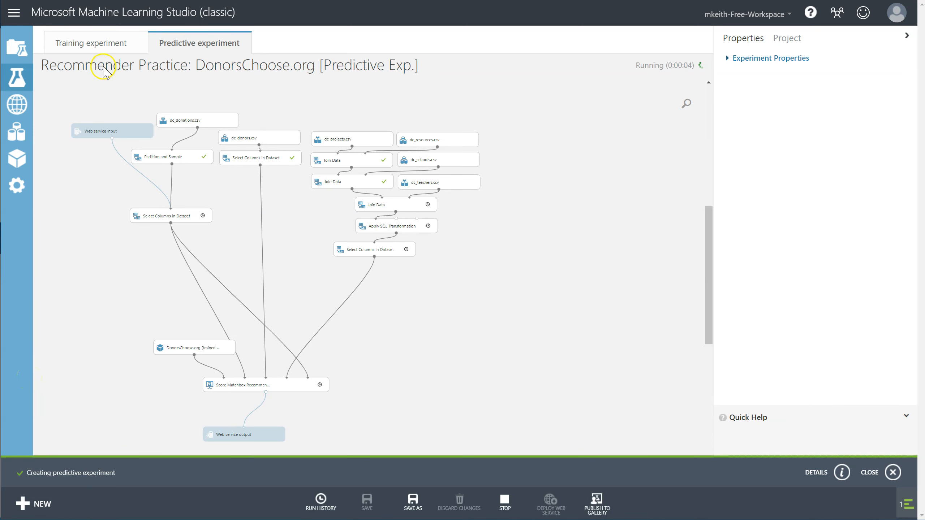
Step: Visualize the Partition and Sample results dataset, examine its donation columns, and close the view
left_click(91, 131)
left_click(100, 131)
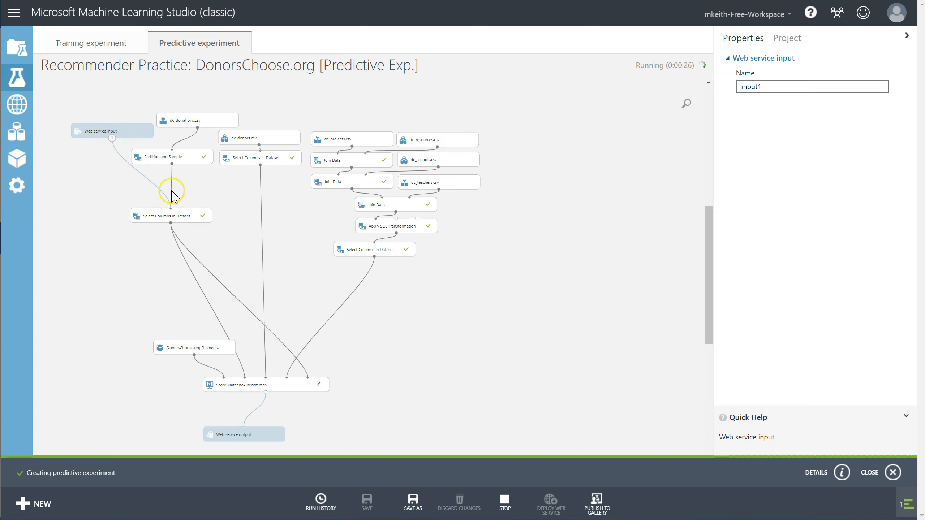
right_click(172, 165)
mouse_move(223, 243)
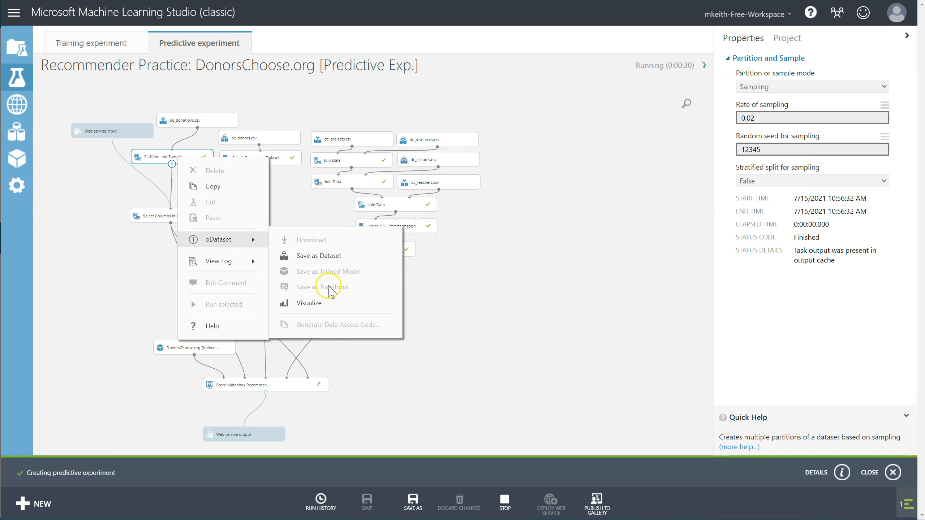
left_click(330, 302)
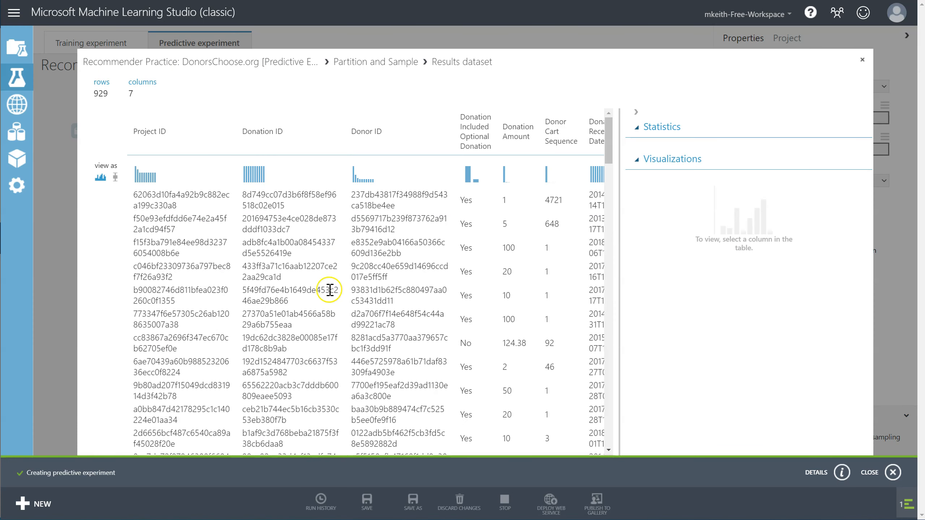
left_click(862, 60)
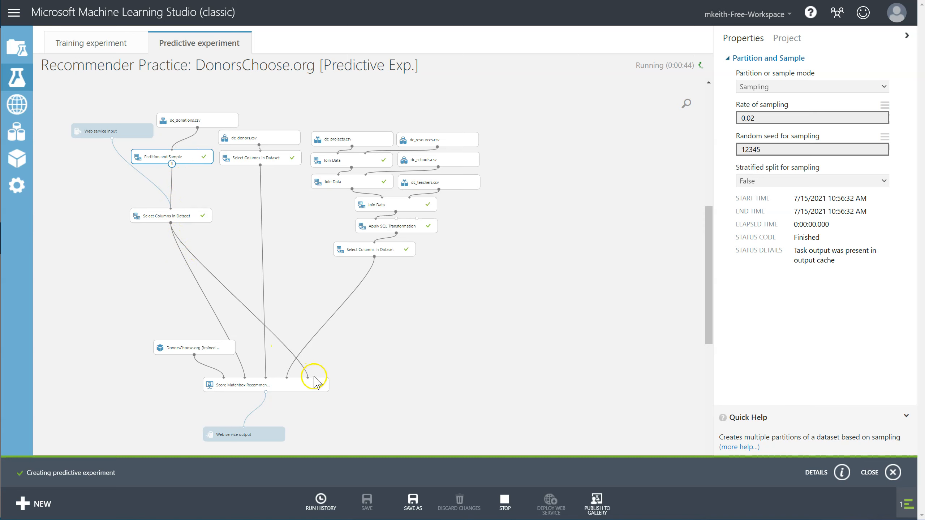
Step: Visualize the Score Matchbox Recommender's scored dataset, examine the first user's recommendations in Item 1 through Item 4, and close the view
left_click(178, 218)
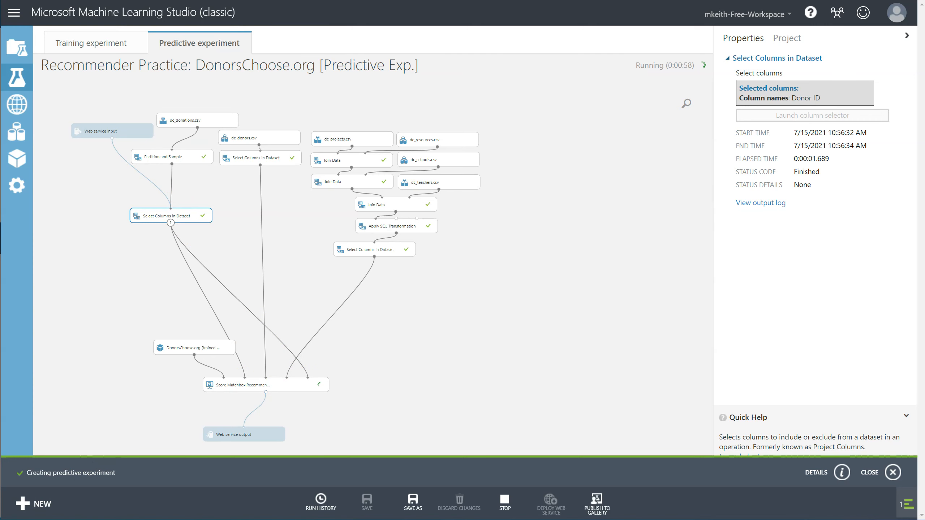
right_click(434, 385)
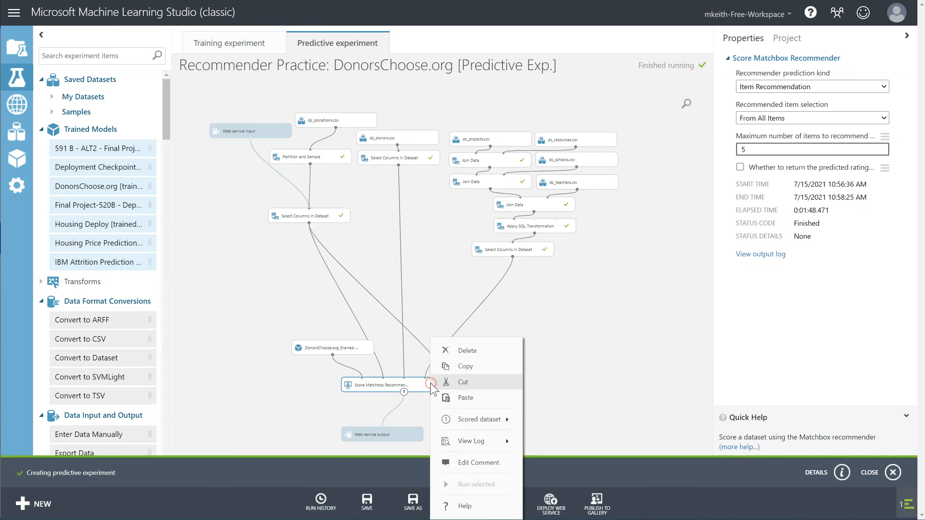
mouse_move(472, 423)
left_click(582, 398)
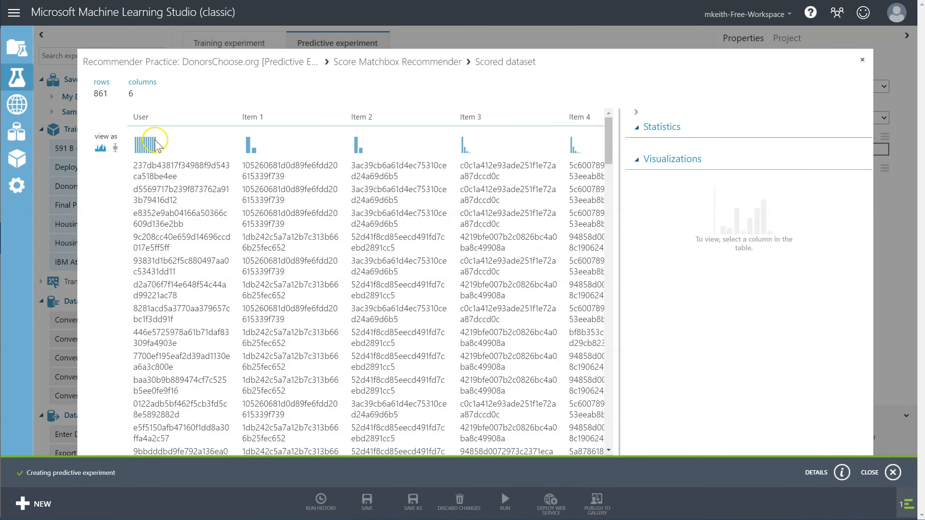
left_click(147, 163)
left_click(262, 170)
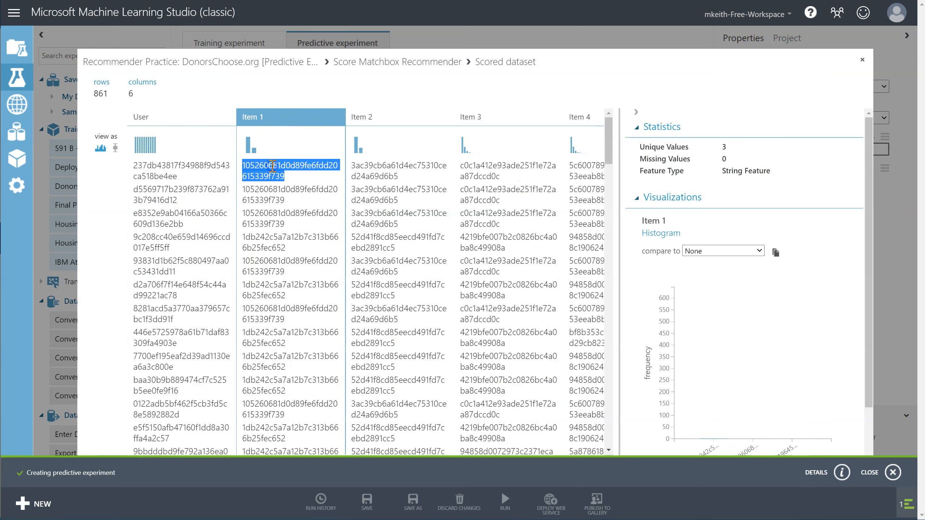
left_click(391, 171)
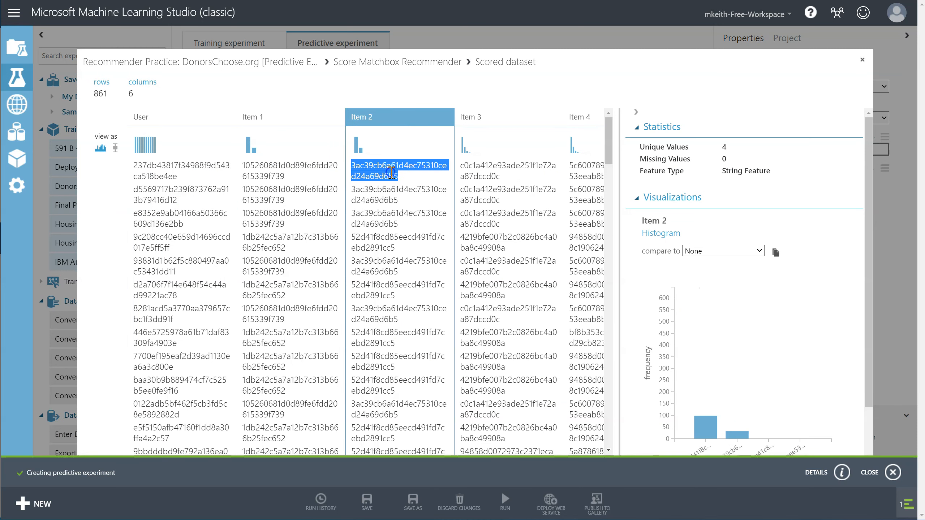
left_click(503, 165)
left_click(590, 171)
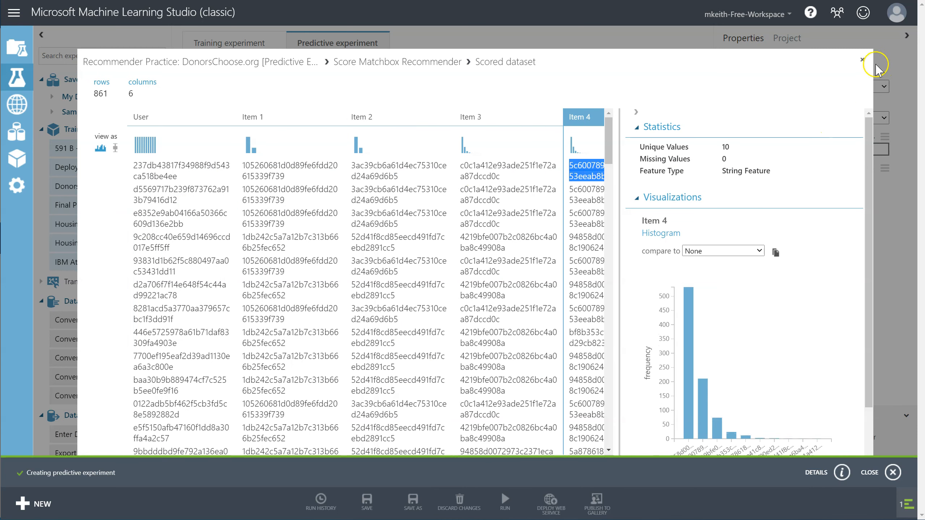
left_click(862, 61)
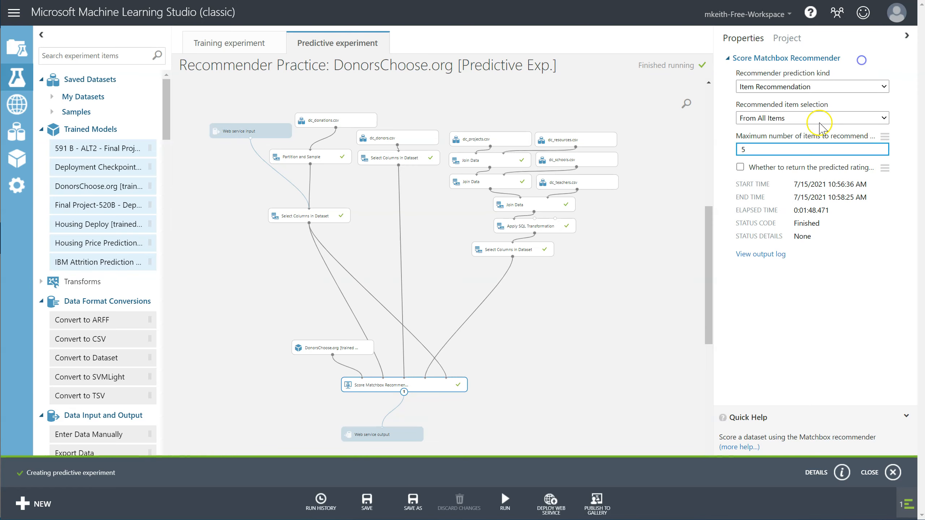
left_click(357, 390)
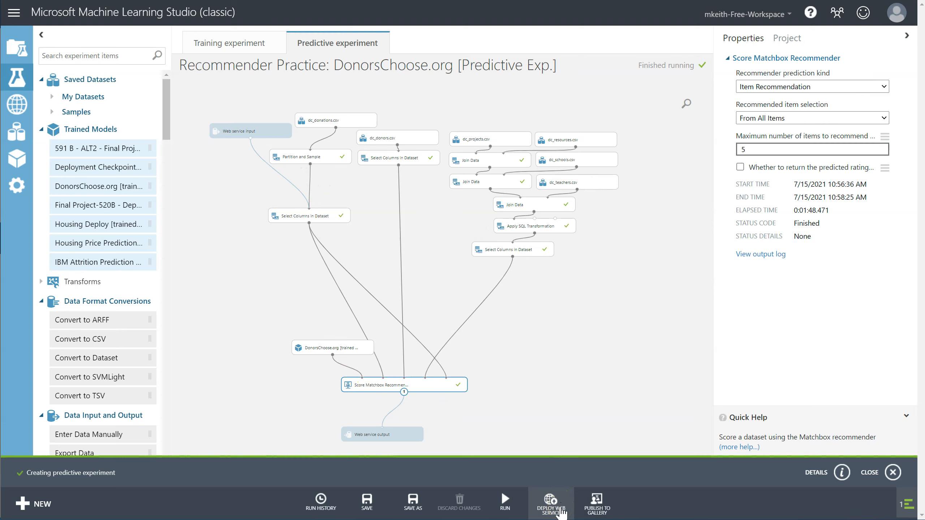
Step: Move the web service input, donations Select Columns in Dataset, Partition and Sample, and dc_donations.csv into a stack just above the trained model
left_click_drag(347, 119, 345, 117)
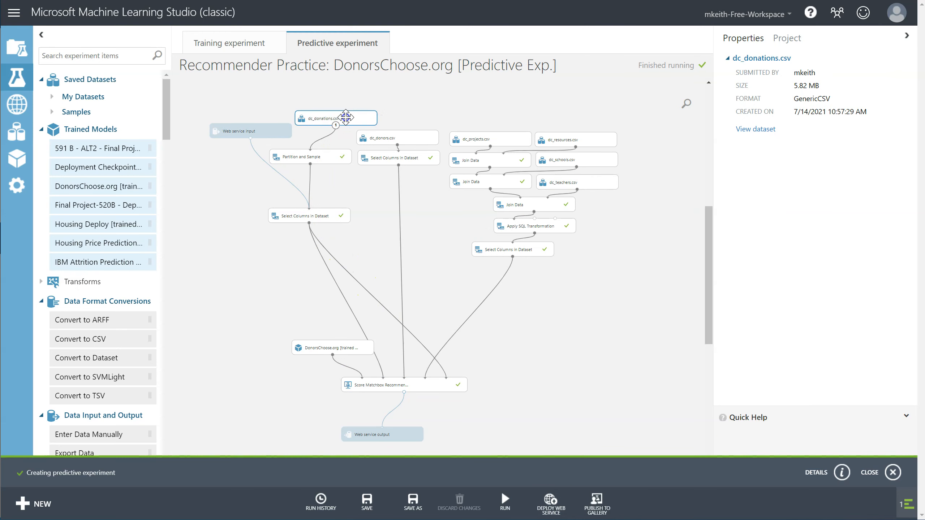
left_click_drag(269, 223, 292, 297)
left_click_drag(330, 214, 365, 300)
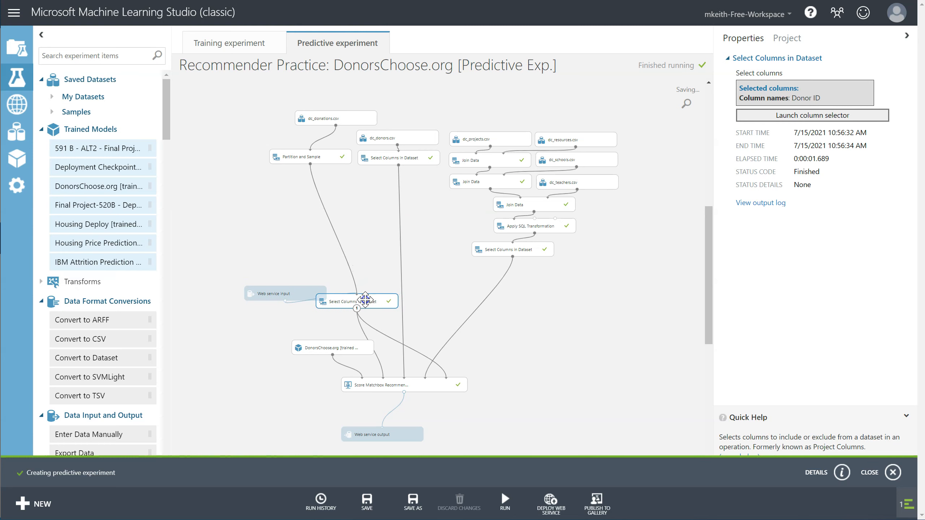
left_click_drag(316, 146, 366, 271)
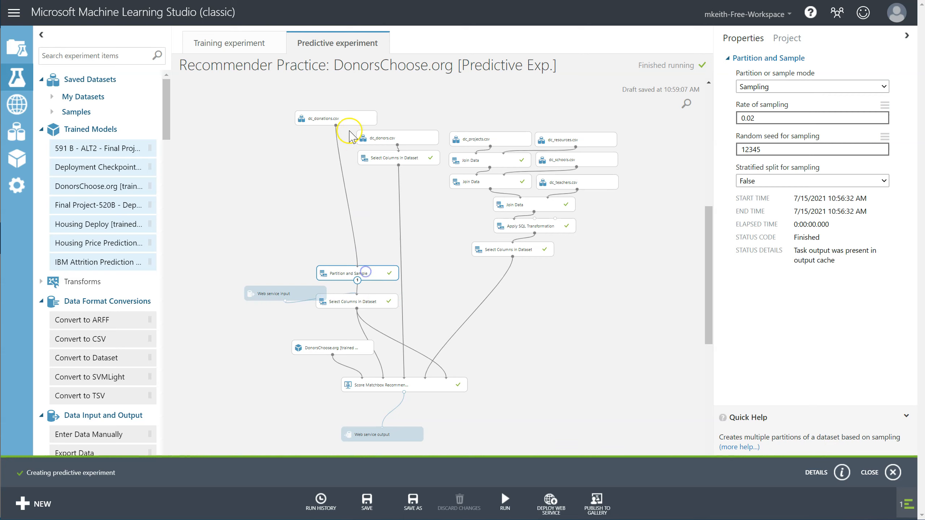
left_click_drag(346, 120, 371, 248)
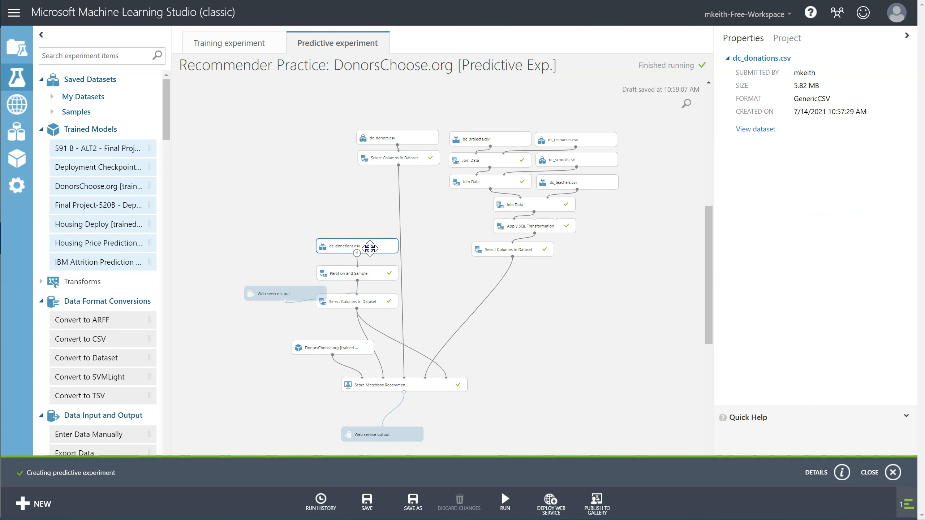
Step: Reroute the web service input from the donations Select Columns in Dataset directly to the Score Matchbox Recommender's second input
left_click(371, 300)
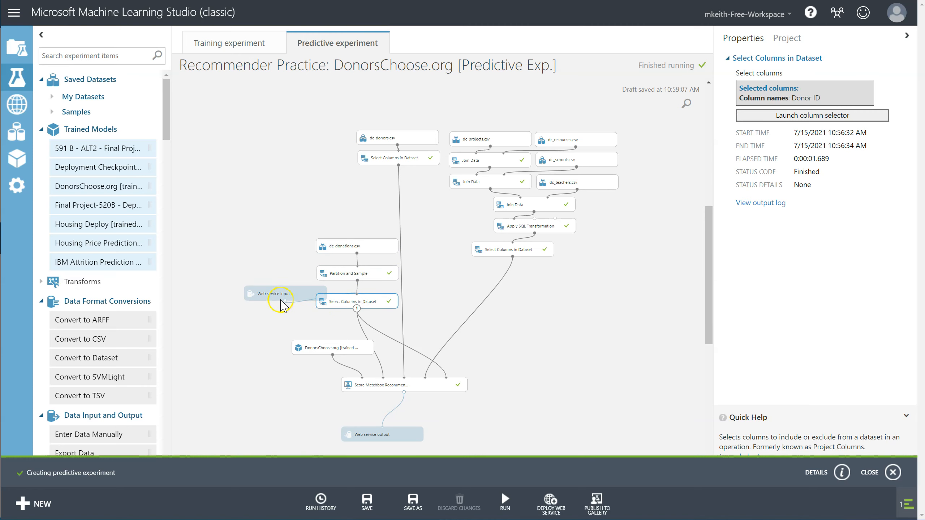
left_click_drag(284, 302, 386, 392)
left_click(310, 317)
left_click_drag(285, 306, 447, 380)
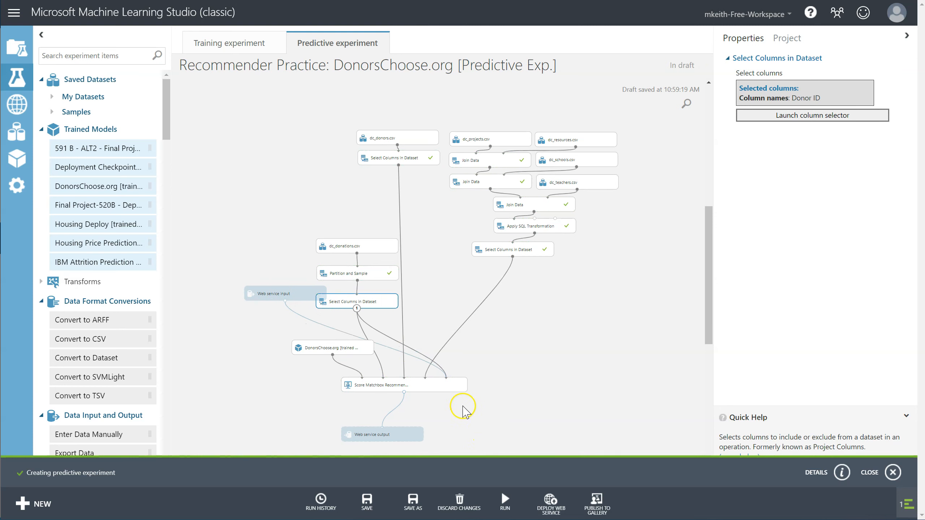
left_click_drag(284, 305, 386, 390)
Step: Run only the donations Select Columns in Dataset module, visualize its results dataset to examine the Donor ID column, and close the view
right_click(361, 302)
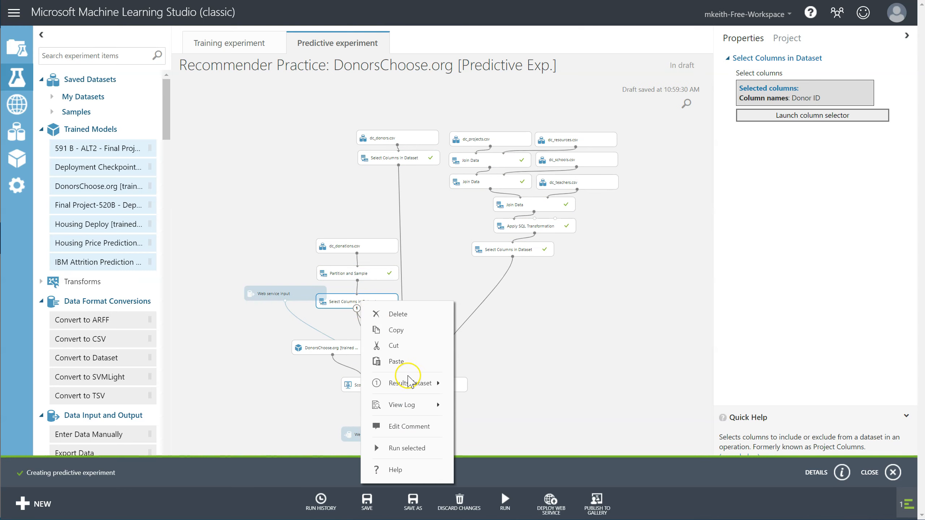
left_click(436, 449)
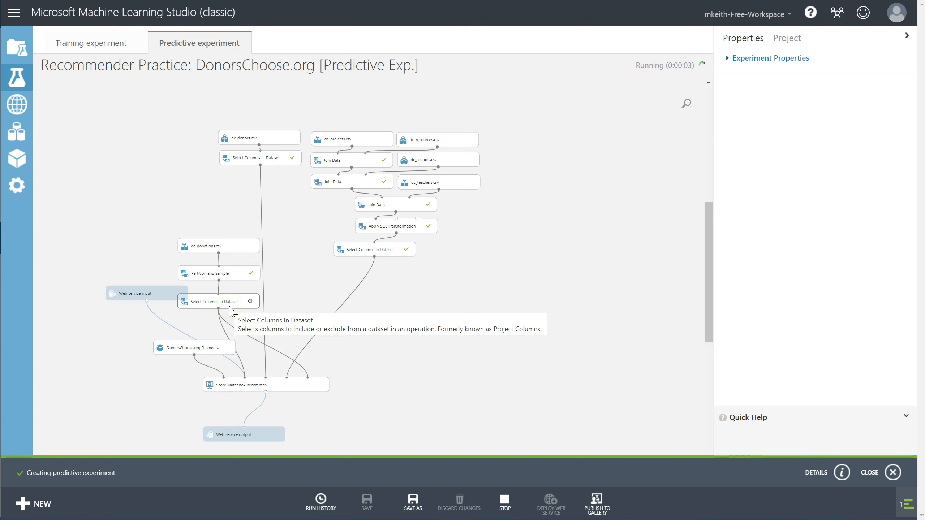
right_click(380, 302)
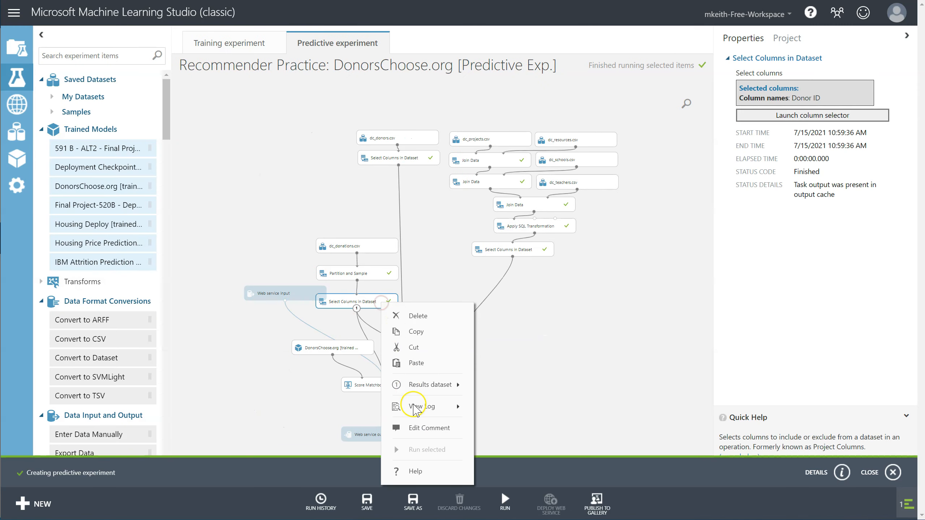
mouse_move(409, 393)
left_click(508, 448)
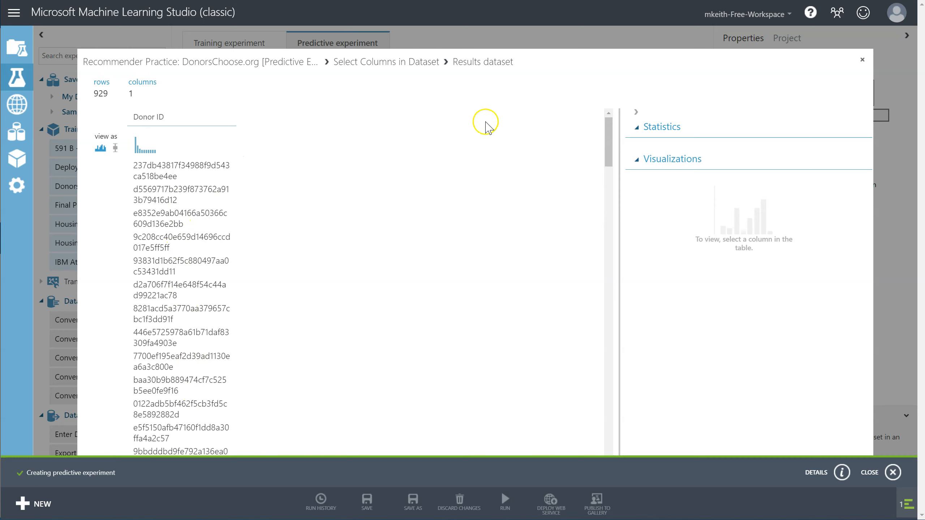
left_click(862, 60)
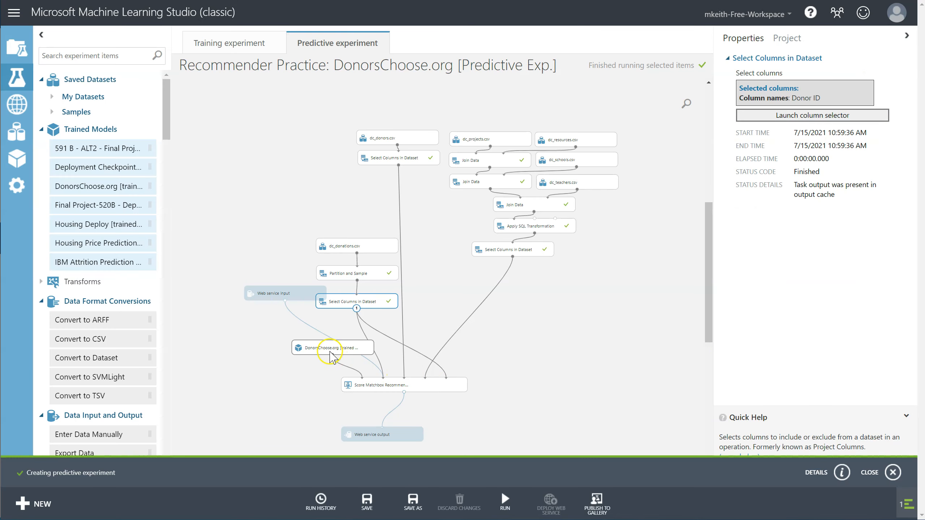
Step: Tighten the layout by moving the trained model and the donations module stack closer to the Score Matchbox Recommender, with the web service input beside them
left_click(342, 347)
left_click_drag(343, 347, 362, 354)
left_click_drag(303, 296, 377, 321)
left_click_drag(373, 273, 387, 300)
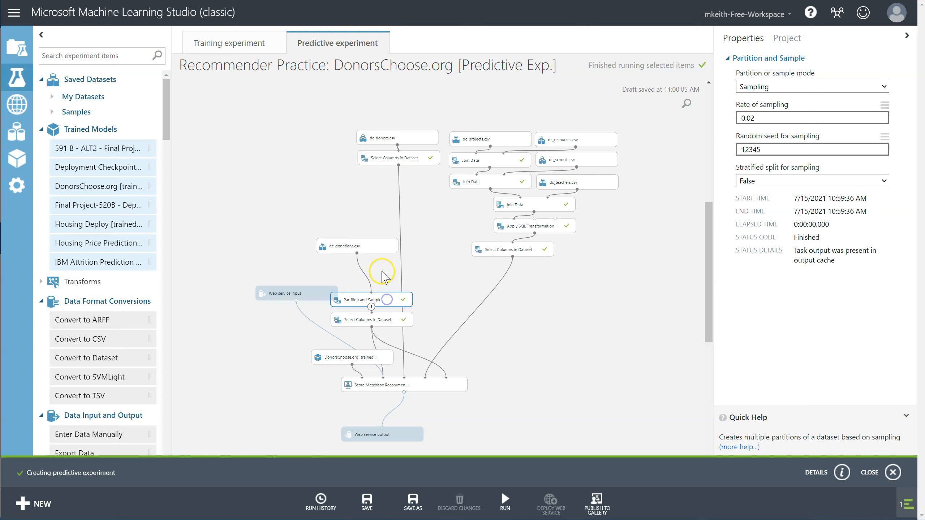
left_click_drag(379, 248, 392, 280)
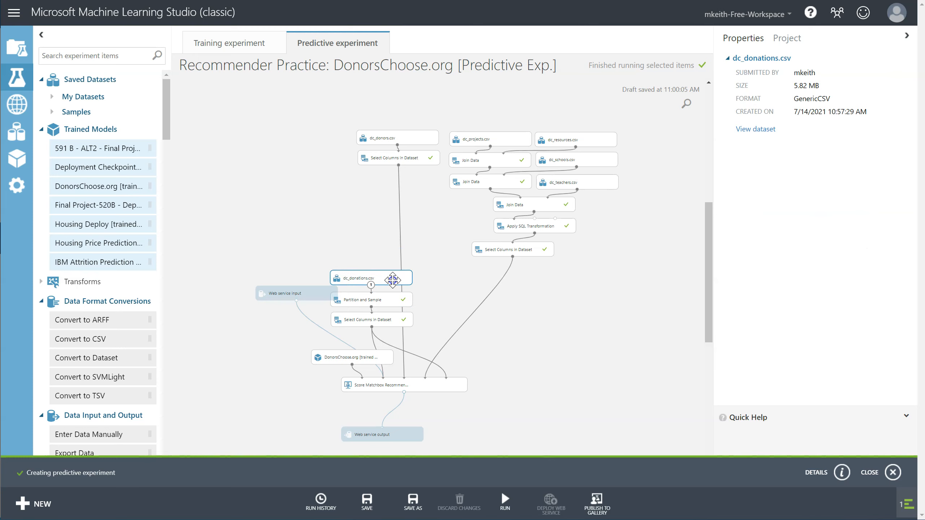
left_click_drag(319, 301, 309, 303)
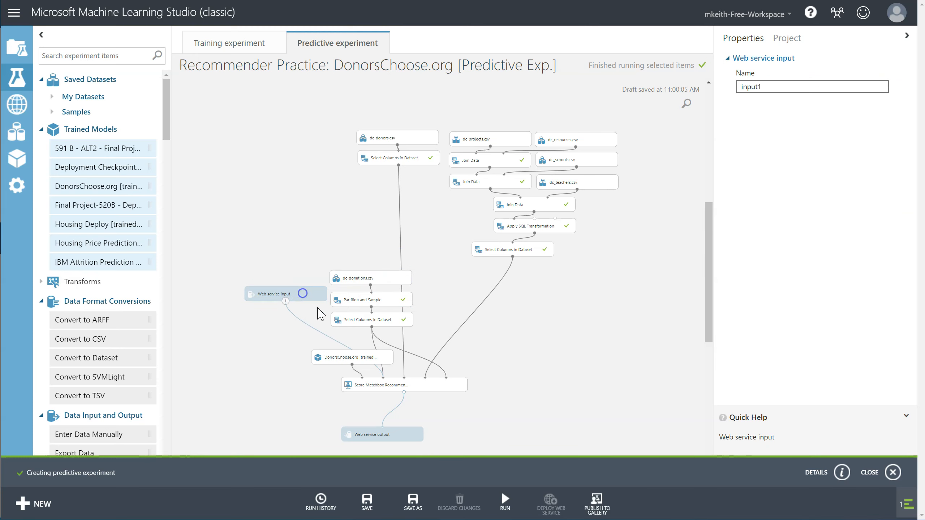
Step: Place the web service output just below the Score Matchbox Recommender and move the whole scoring and donations group up beneath dc_donors.csv
left_click_drag(400, 433, 420, 416)
left_click_drag(518, 443, 186, 237)
left_click_drag(375, 283, 345, 186)
left_click(516, 387)
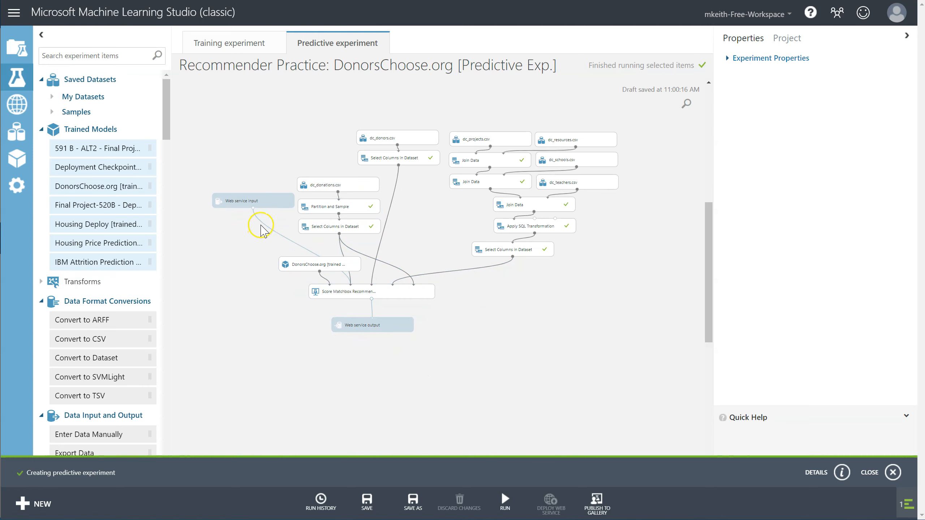
Step: Run the whole predictive experiment with the web service input feeding the Score Matchbox Recommender directly
mouse_move(505, 500)
left_click(500, 468)
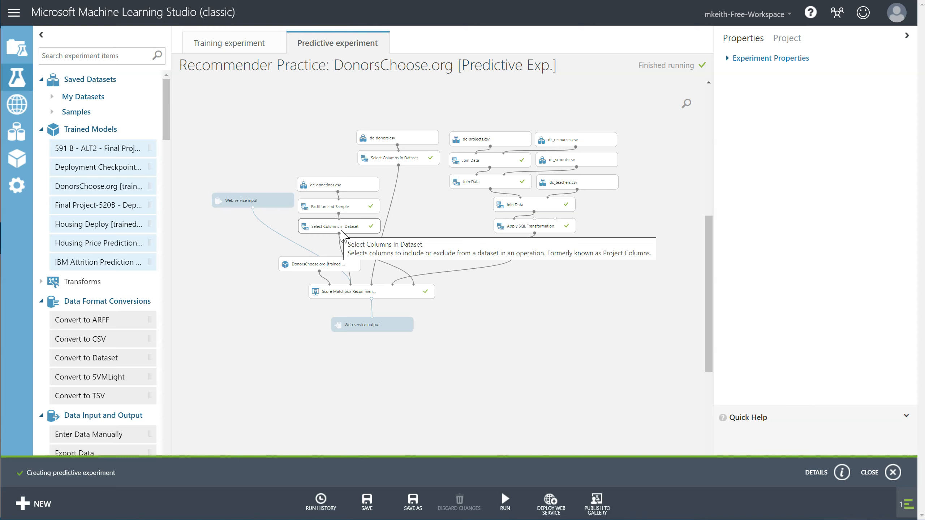
left_click(433, 396)
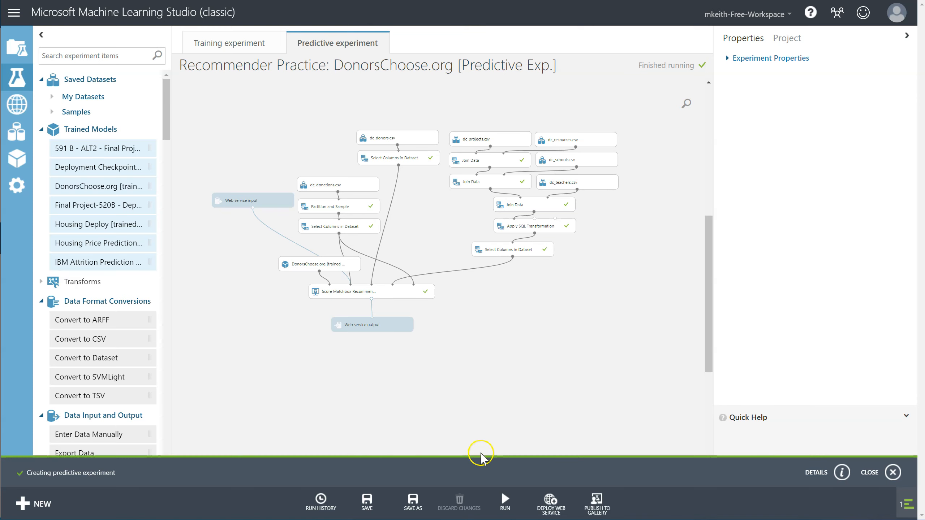
left_click(366, 279)
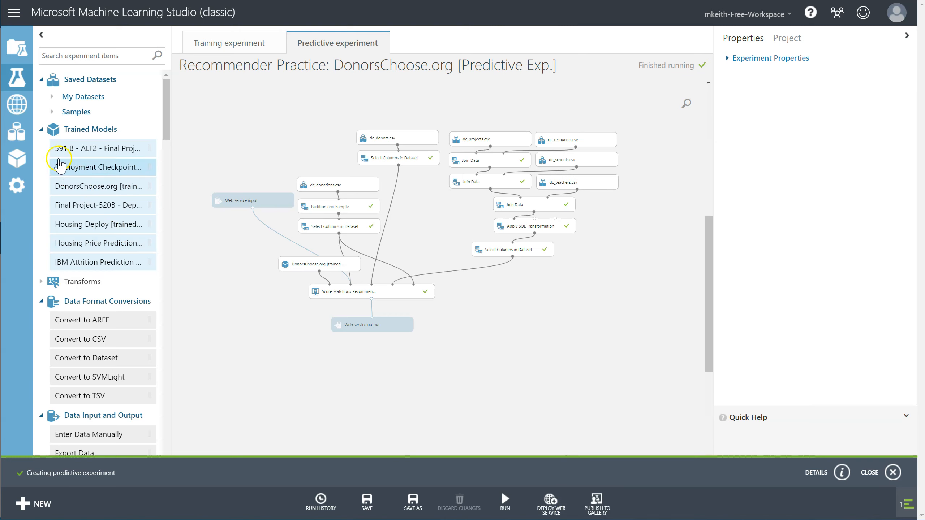
Step: Delete the existing Recommender Practice: DonorsChoose.org [Predictive Exp.] web service from the workspace
left_click(17, 131)
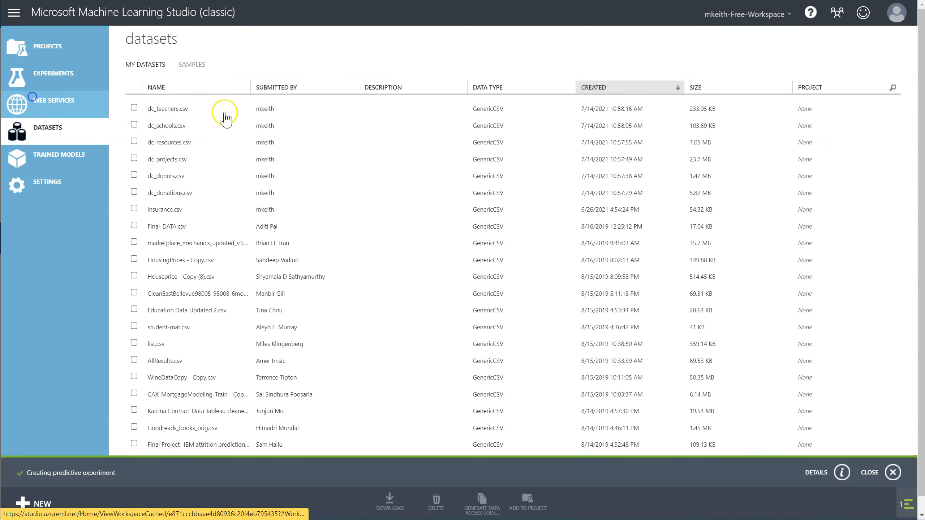
left_click(33, 99)
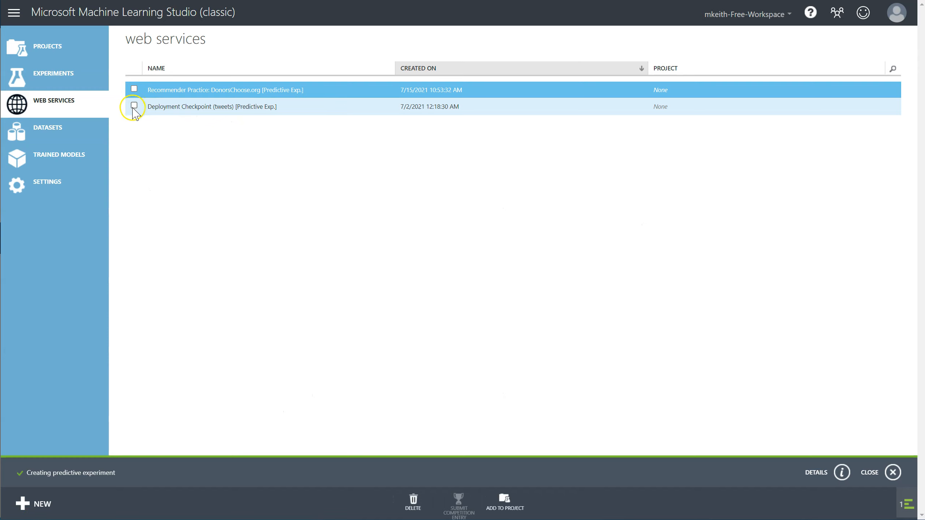
left_click(134, 88)
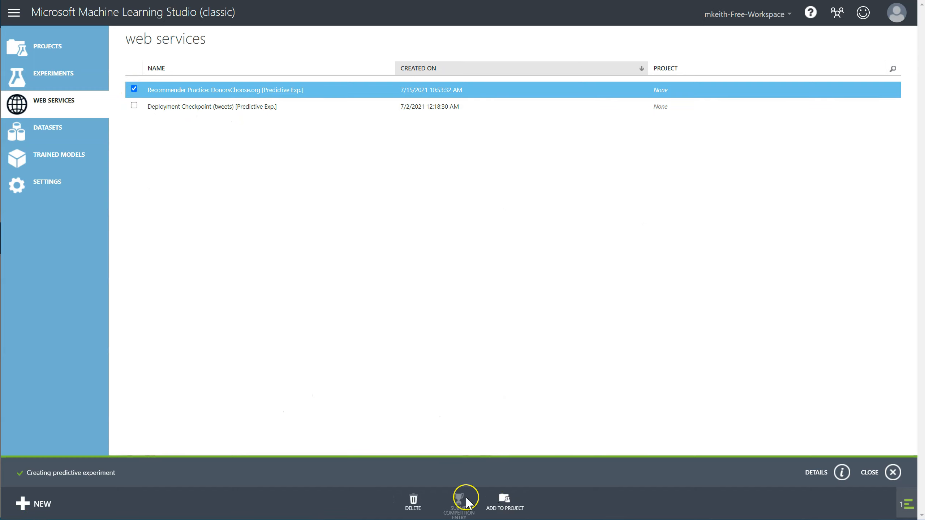
left_click(415, 494)
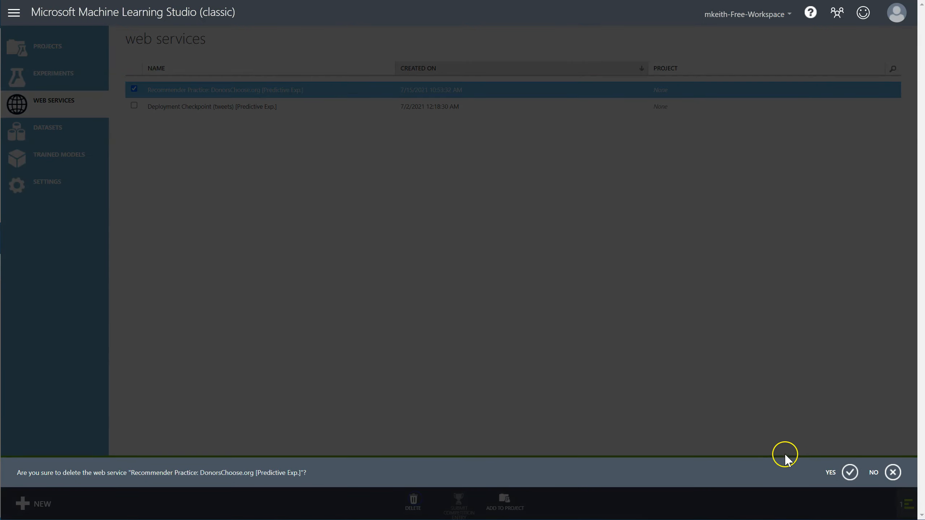
left_click(847, 473)
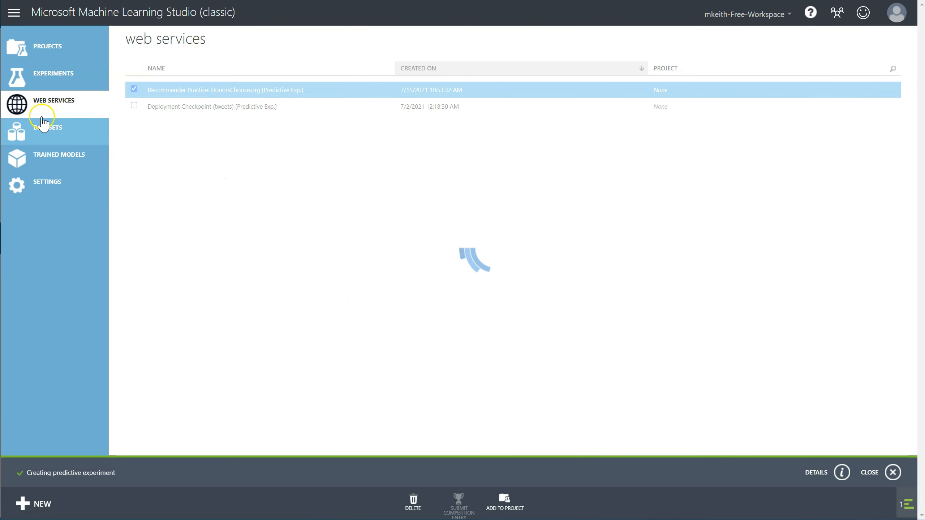
Step: Reopen the Recommender Practice: DonorsChoose.org predictive experiment and deploy it as a new web service
left_click(58, 78)
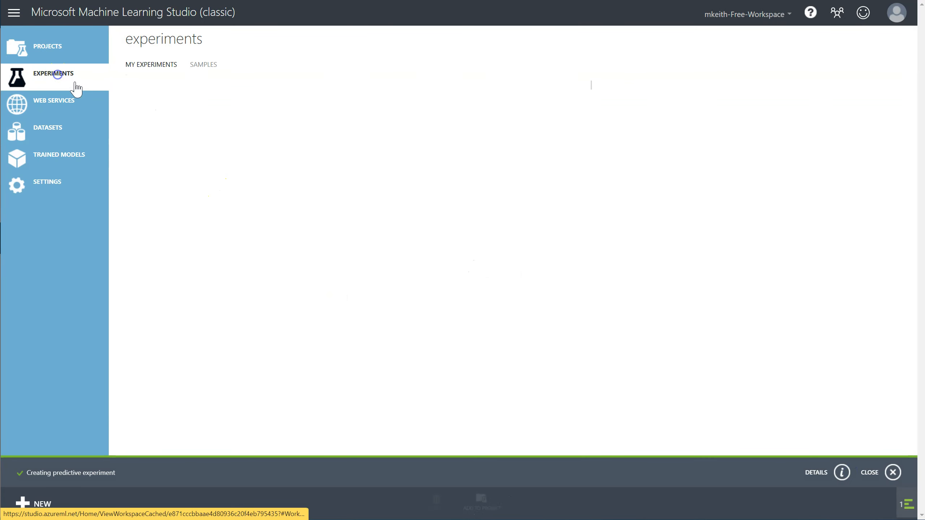
left_click(214, 108)
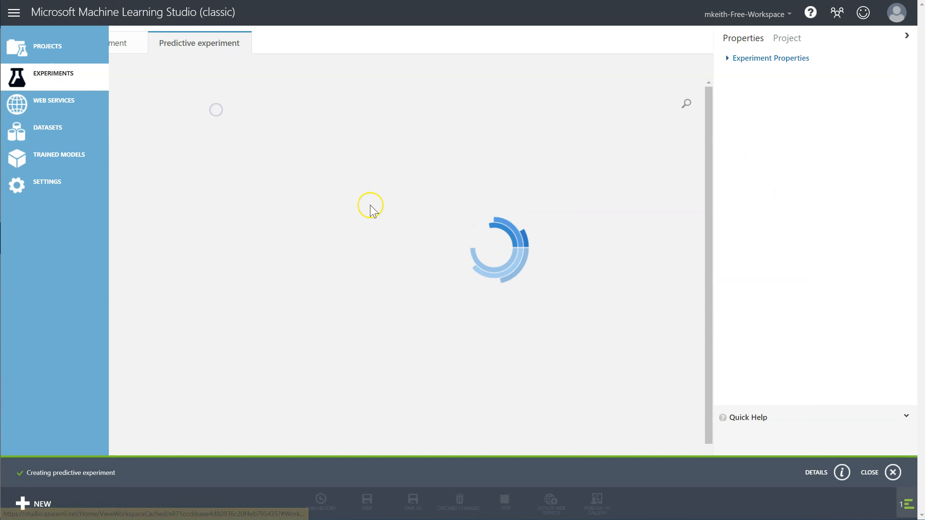
left_click(550, 501)
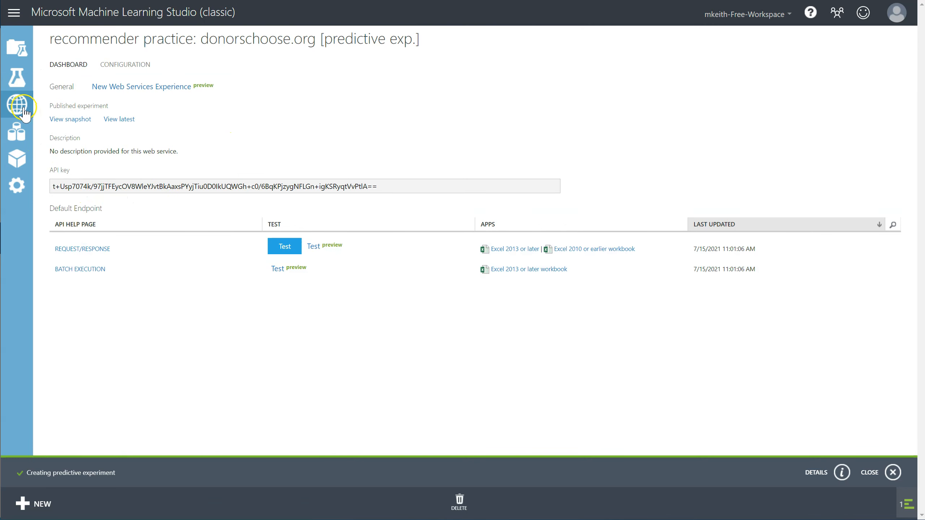
Step: Reopen the predictive experiment, visualize the Partition and Sample results dataset, copy the first row's Donor ID, and close the view
left_click(17, 78)
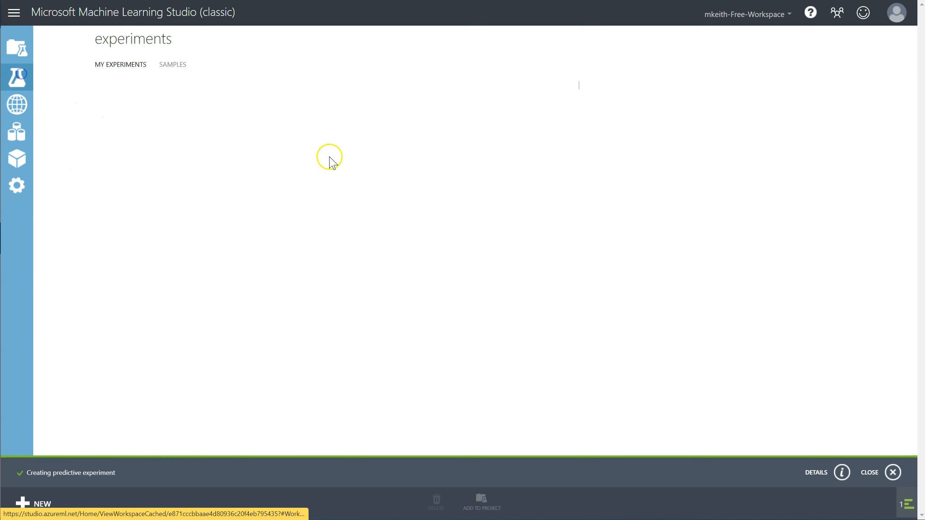
double_click(249, 109)
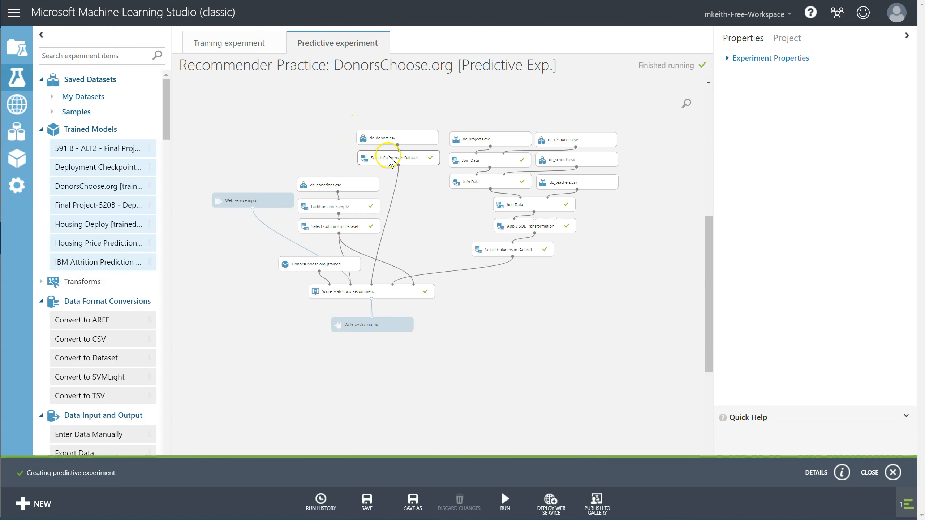
right_click(346, 184)
mouse_move(394, 266)
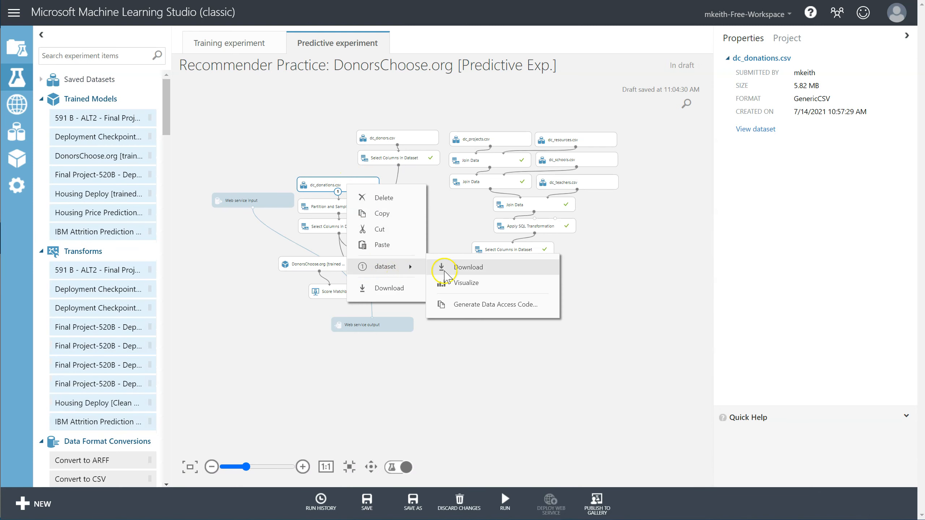
right_click(329, 207)
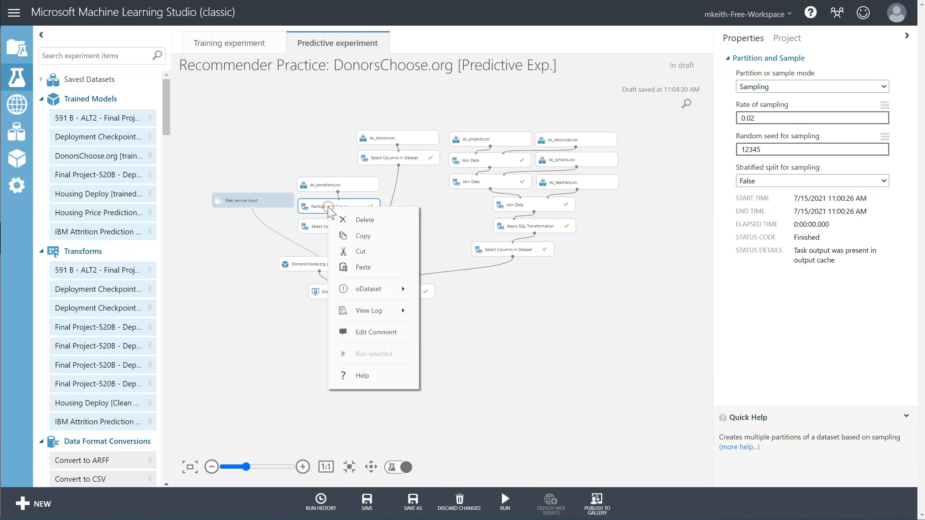
mouse_move(391, 289)
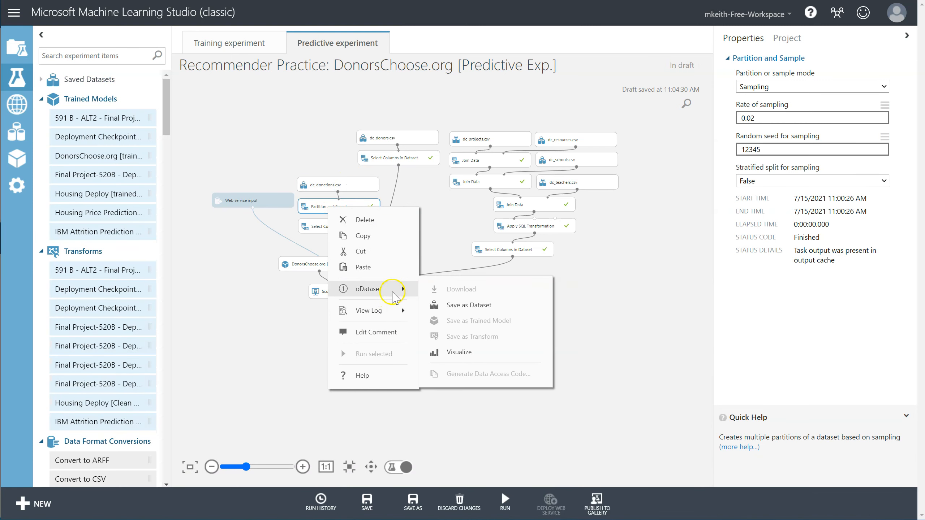
left_click(452, 352)
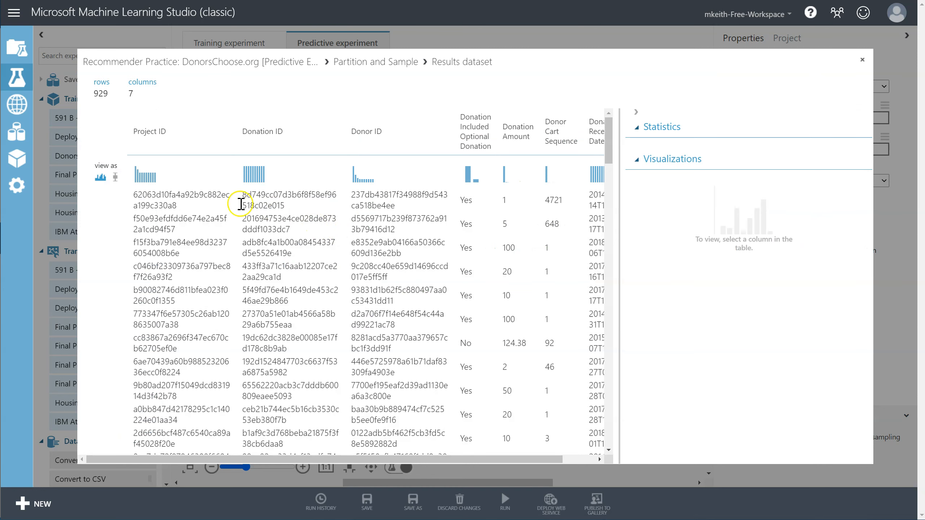
left_click(388, 191)
key("ctrl+c")
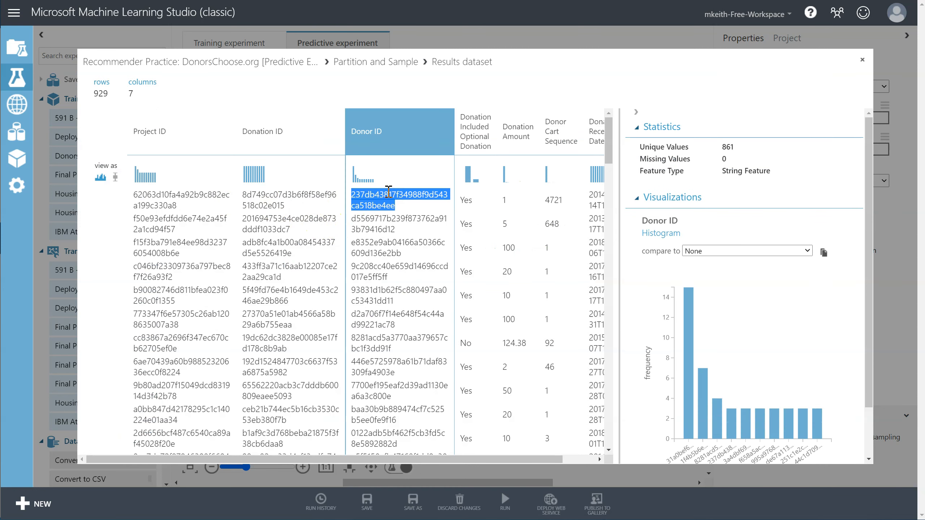
left_click(862, 60)
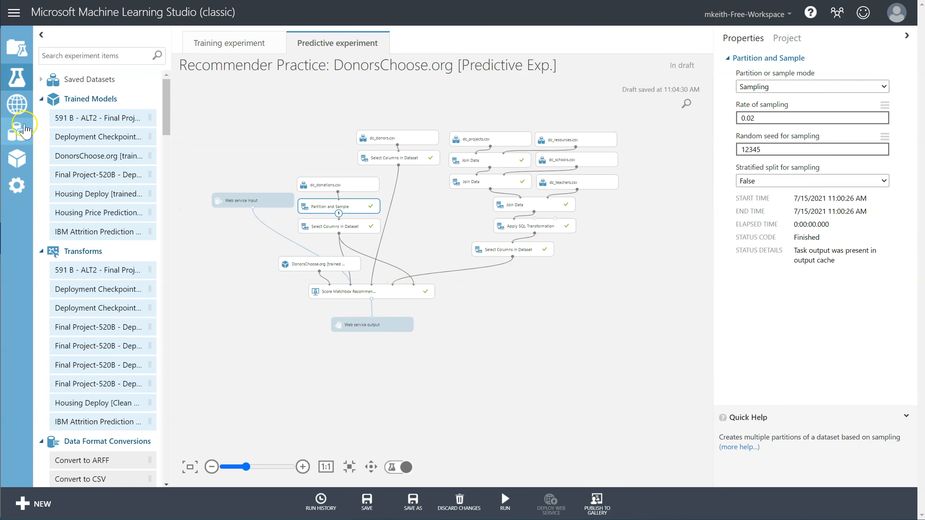
Step: Open the Recommender Practice: DonorsChoose.org web service, test its request/response endpoint with the copied Donor ID, and highlight the returned recommendations
left_click(16, 131)
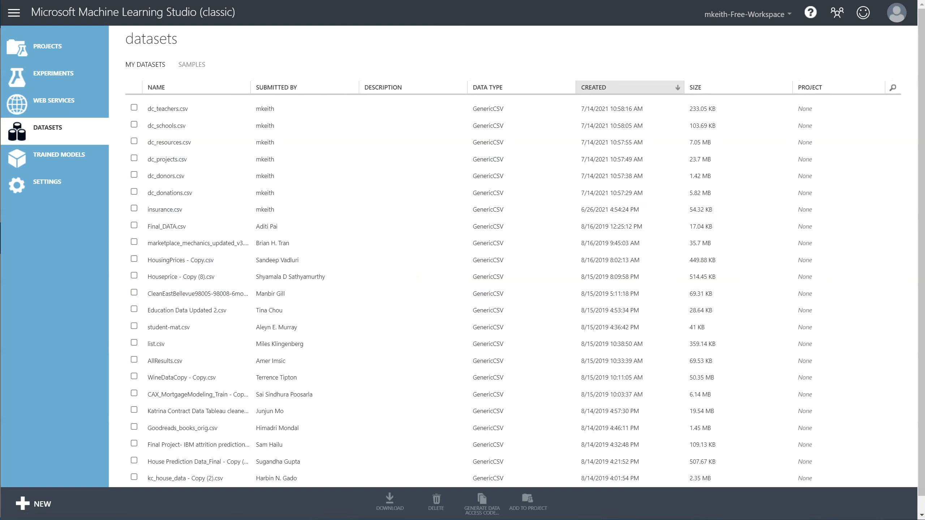
left_click(47, 103)
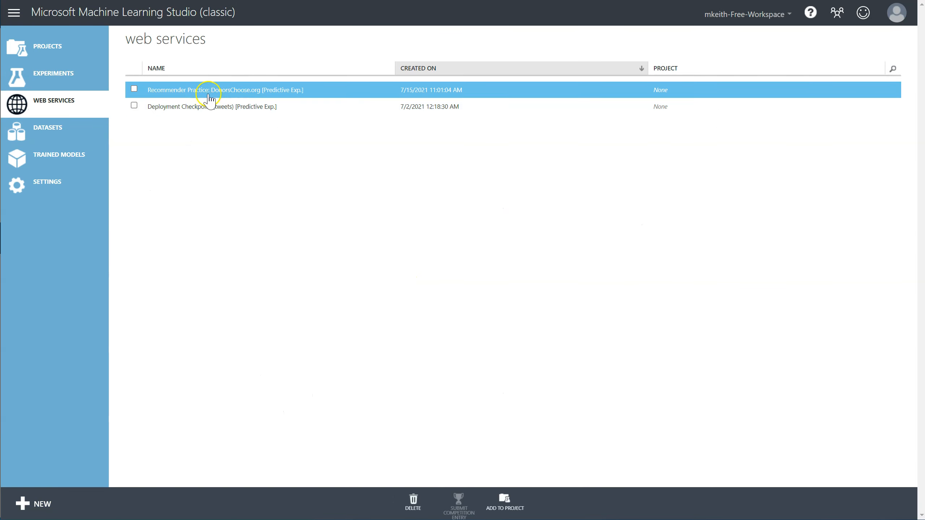
left_click(207, 89)
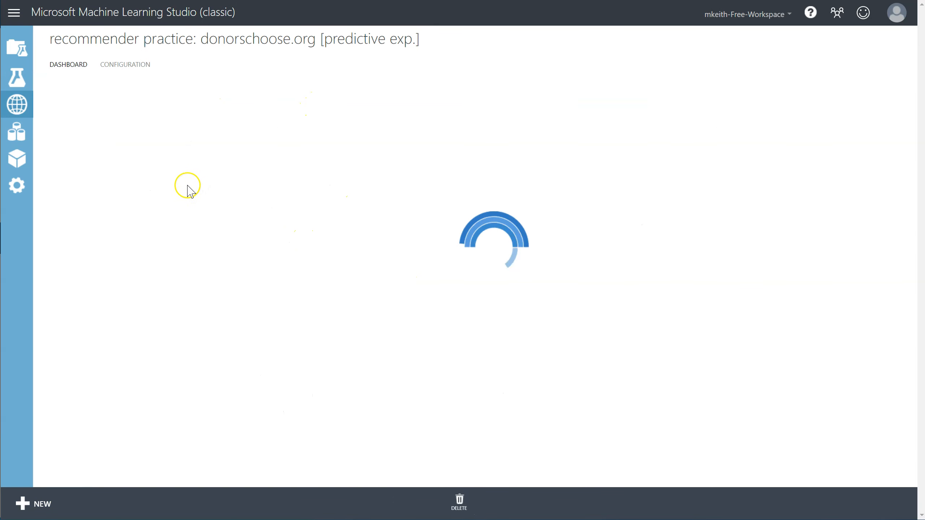
left_click(291, 249)
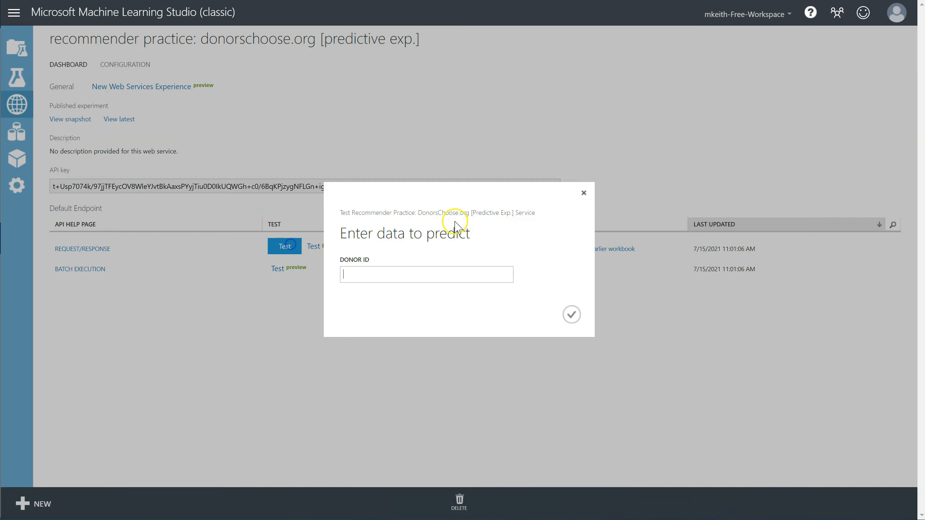
key("ctrl+v")
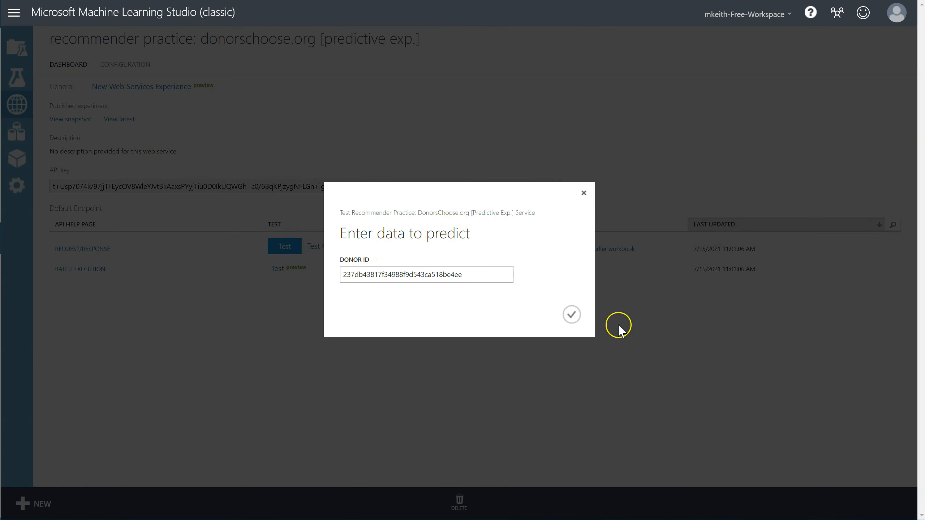
left_click(571, 314)
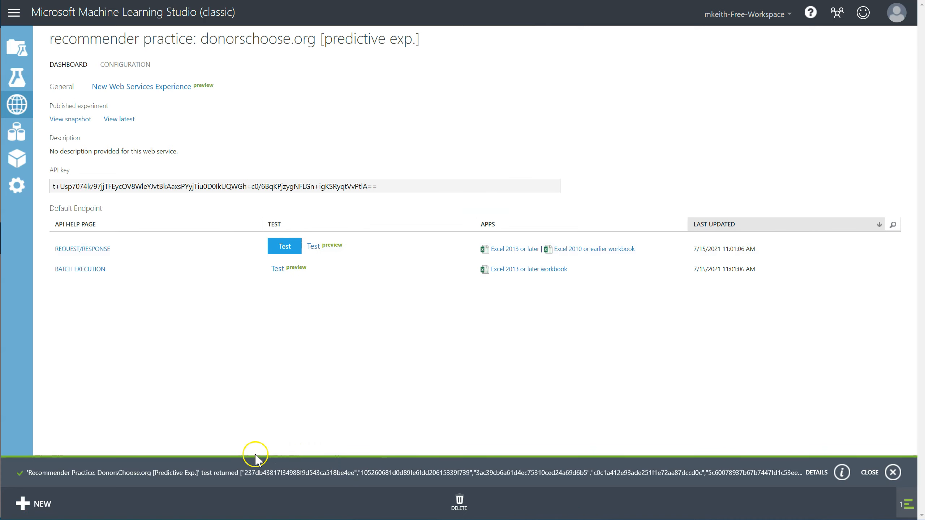
left_click_drag(243, 474, 788, 482)
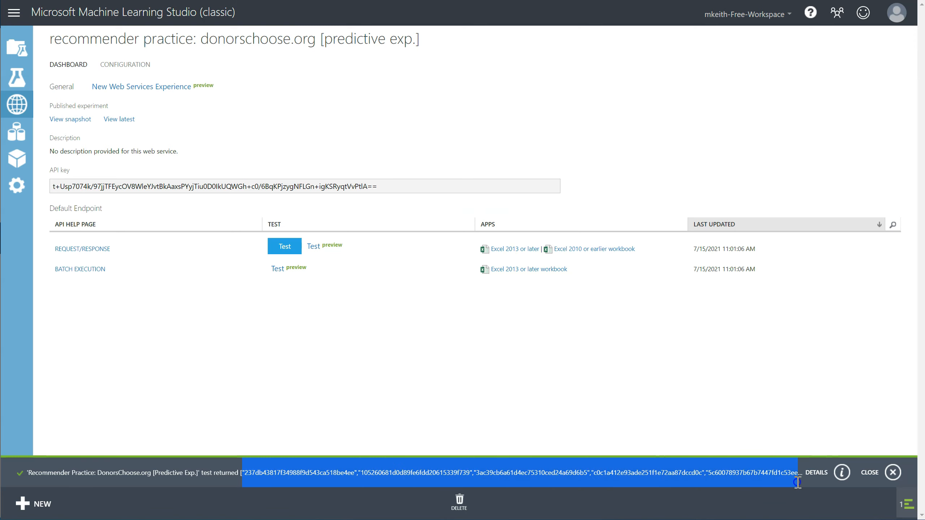
Step: Download the request/response workbook for Excel 2013 or later, open it in Excel with editing enabled, and enlarge its window
left_click(514, 249)
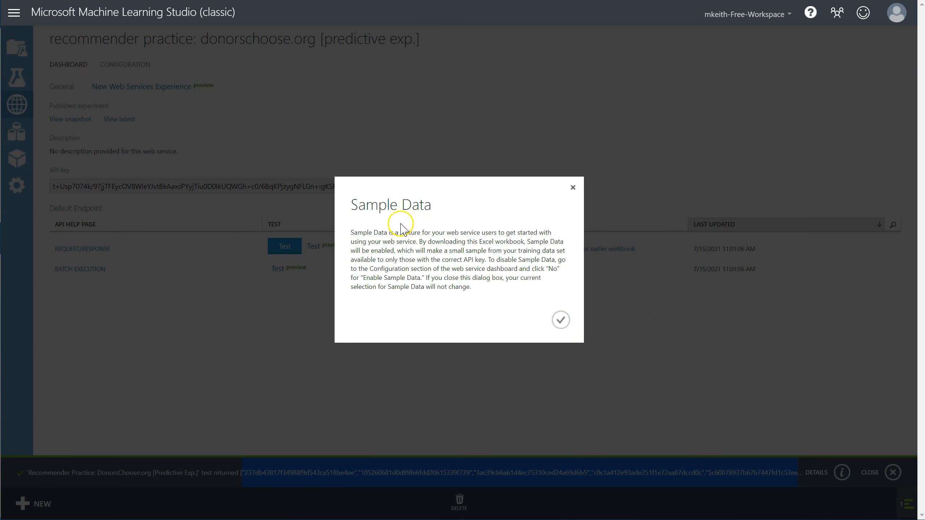
left_click(561, 319)
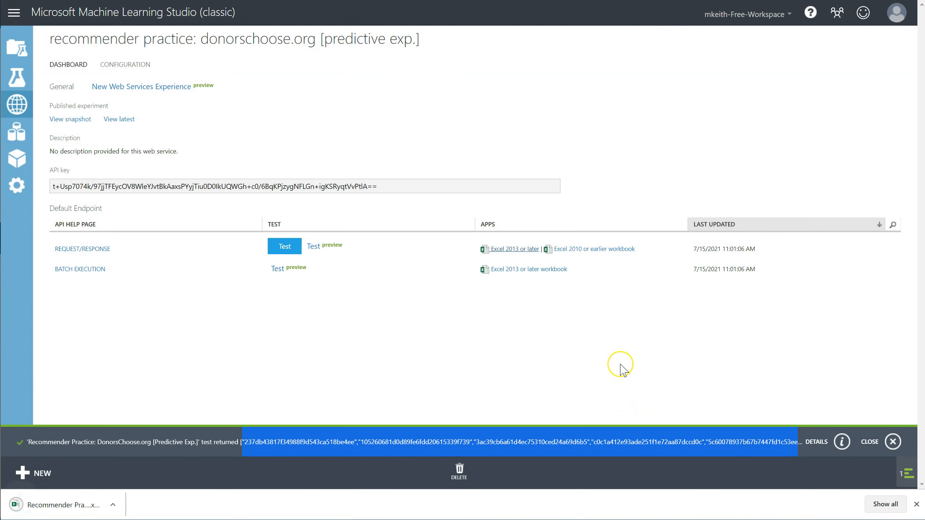
left_click(79, 505)
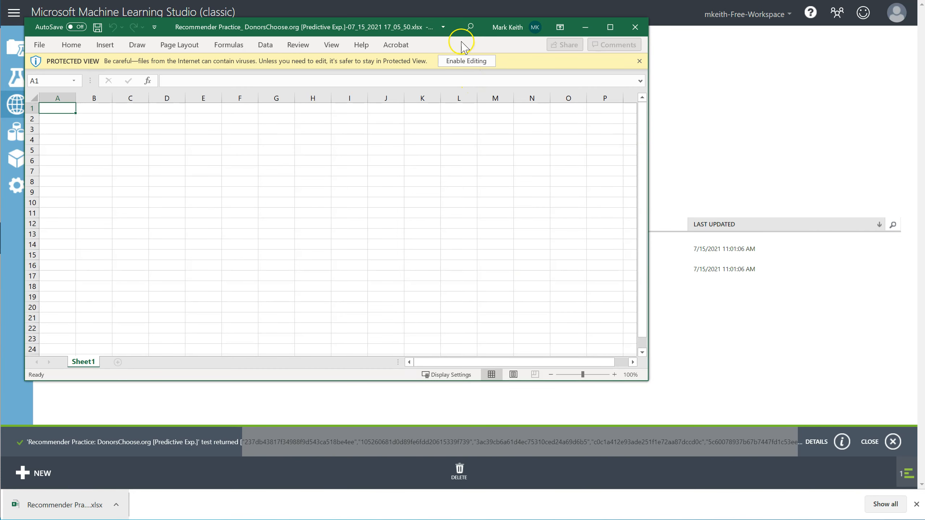
left_click(466, 61)
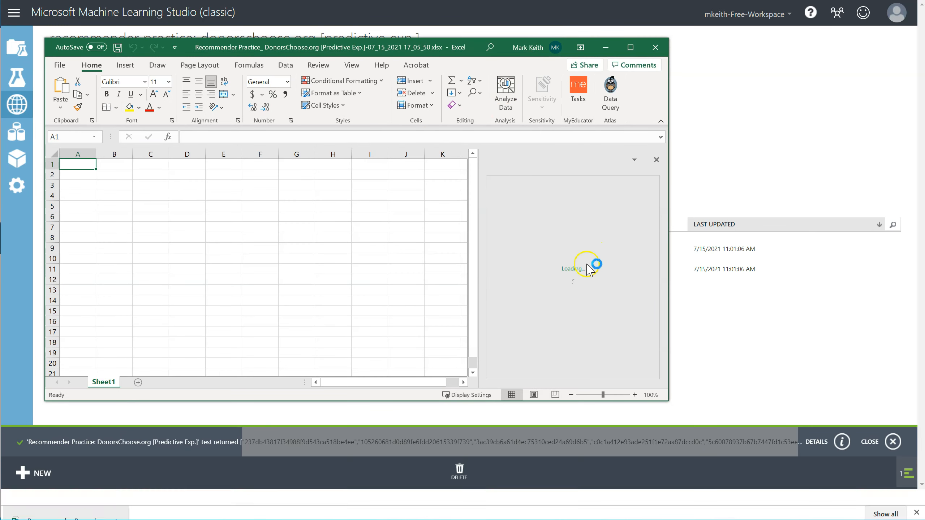
left_click_drag(667, 399, 891, 470)
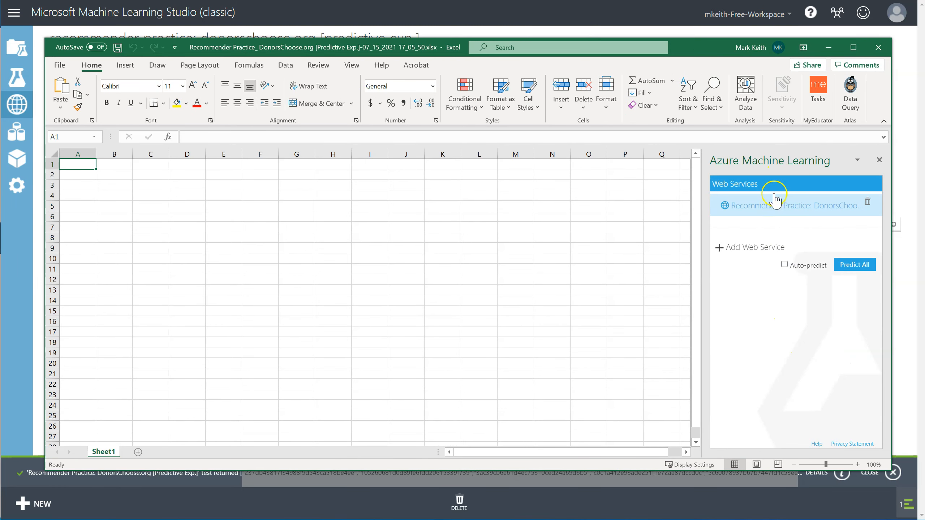
Step: Select the Recommender Practice web service in the Azure Machine Learning add-in, insert its sample data, and set the input range to Sheet1!A1:A6
left_click(776, 210)
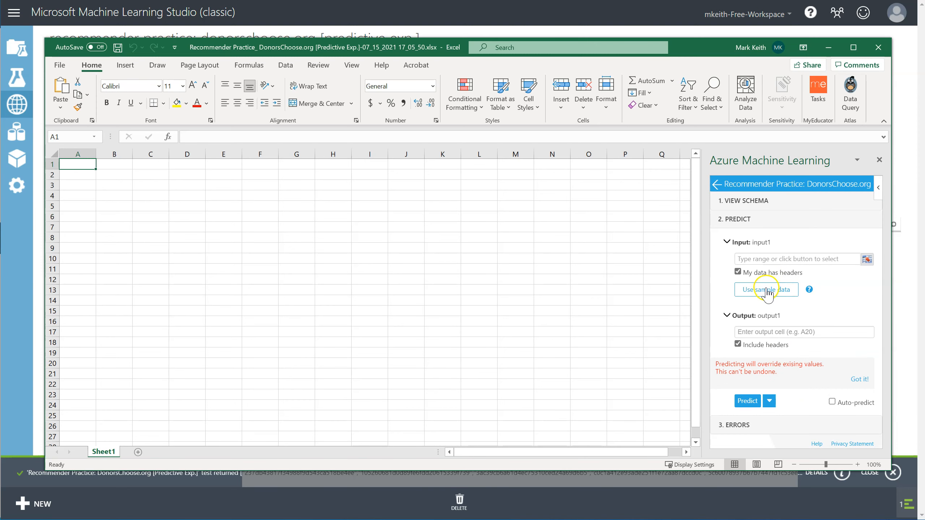
left_click(766, 290)
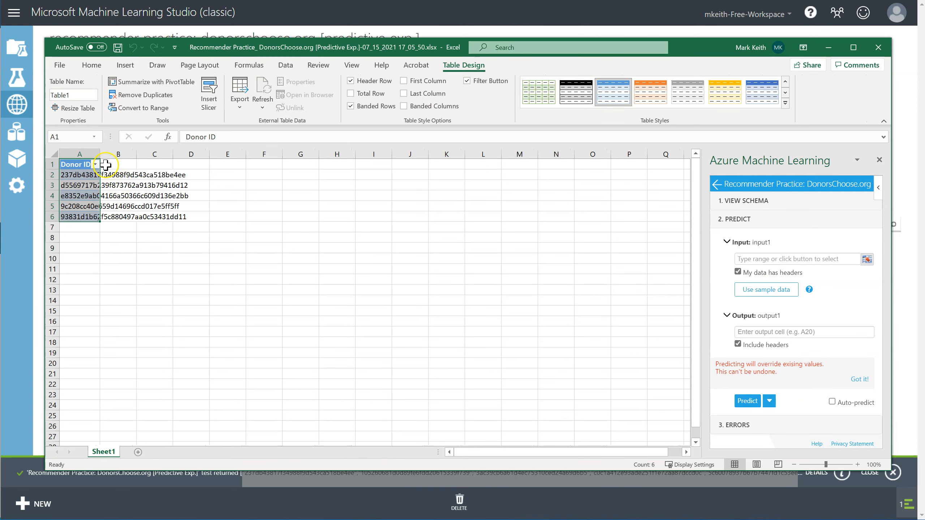
left_click(866, 259)
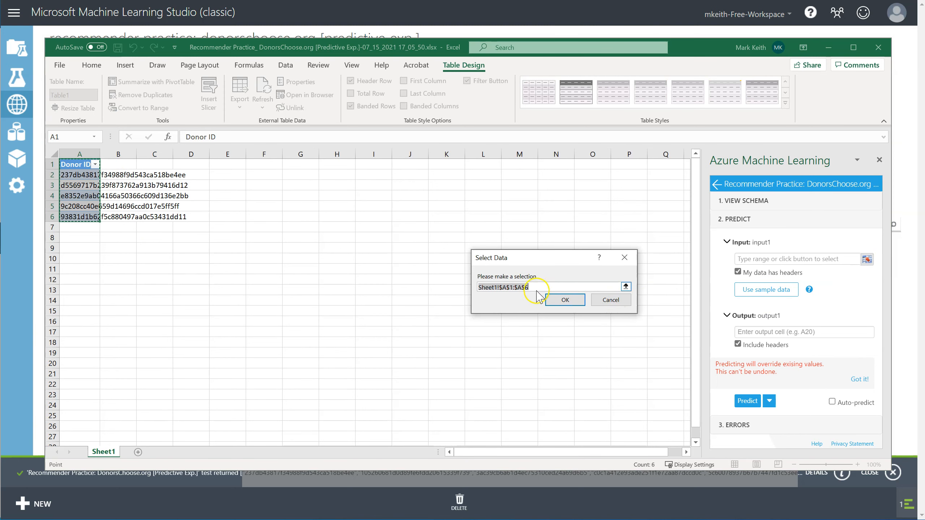
left_click(575, 301)
Step: Set the prediction output cell to Sheet1!B1, enable Auto-predict, and run the prediction with headers included
left_click(776, 333)
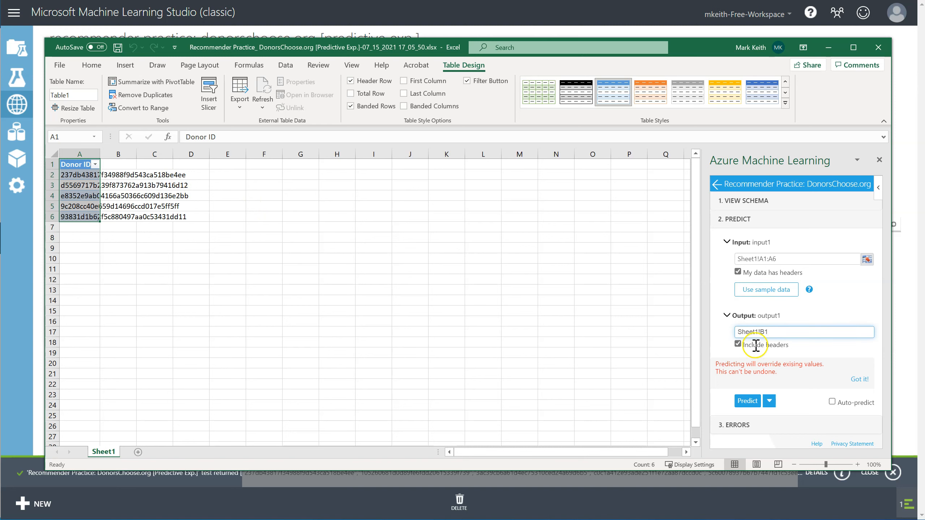
left_click(862, 381)
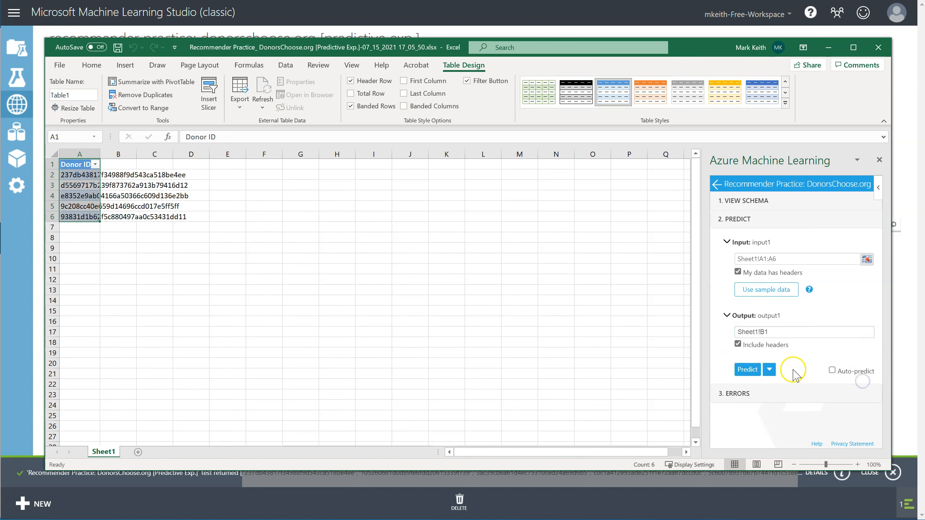
left_click(832, 372)
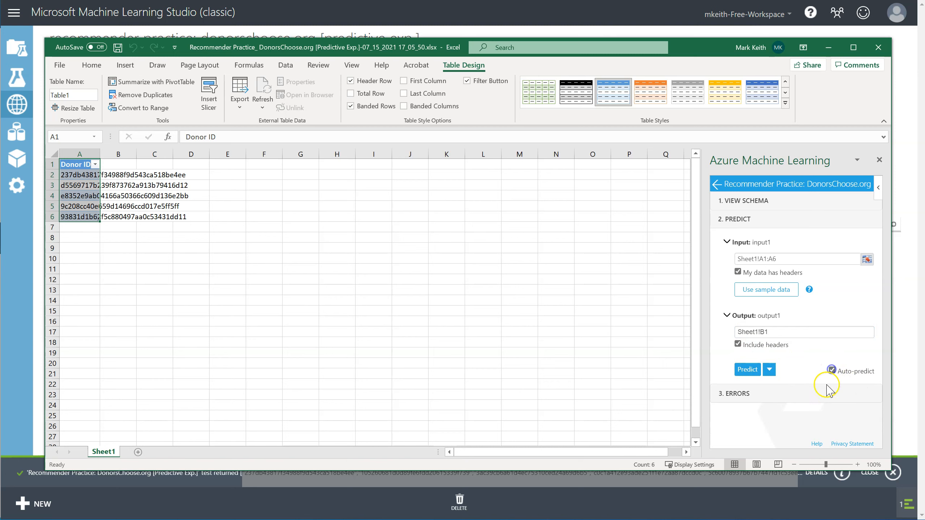
left_click(756, 372)
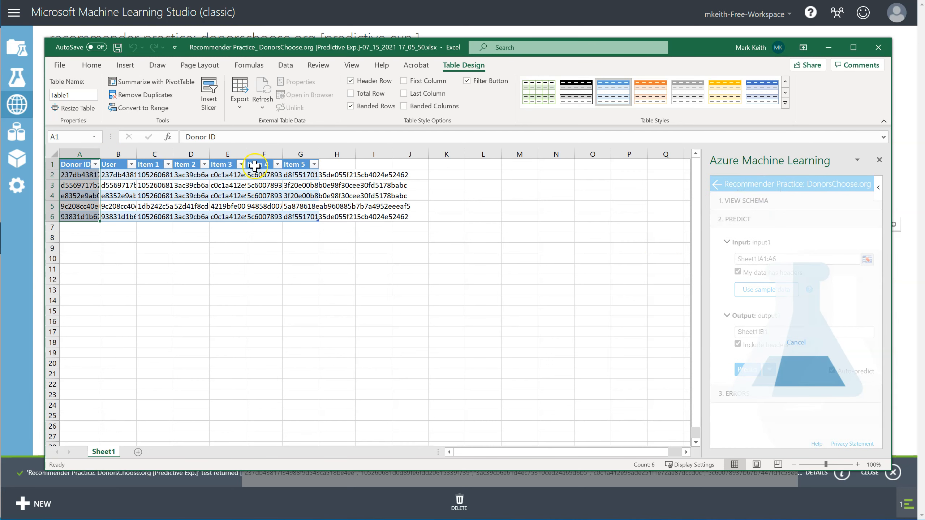
Step: Examine the Donor ID and User columns and the Item 1 to Item 5 recommendations for each donor, and close the workbook
left_click_drag(154, 169, 303, 220)
left_click(121, 177)
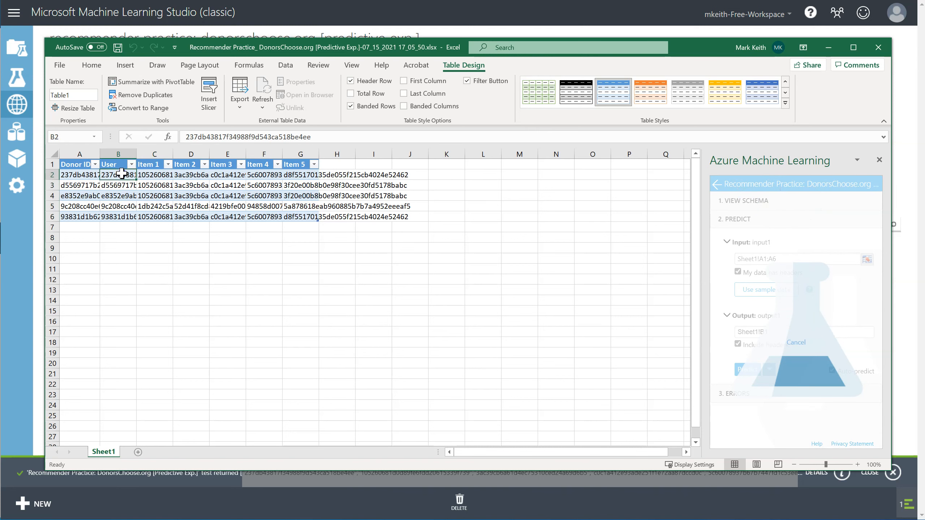
left_click(77, 164)
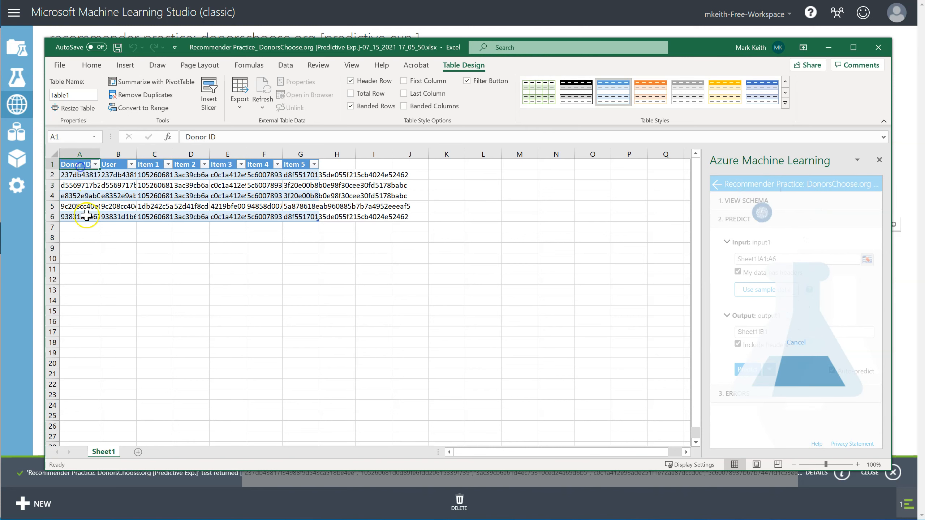
double_click(79, 169, "shift")
mouse_move(79, 169)
left_mouse_down()
mouse_move(80, 202)
mouse_move(80, 172)
mouse_move(122, 197)
mouse_move(126, 215)
left_mouse_up()
left_click_drag(145, 172, 398, 215)
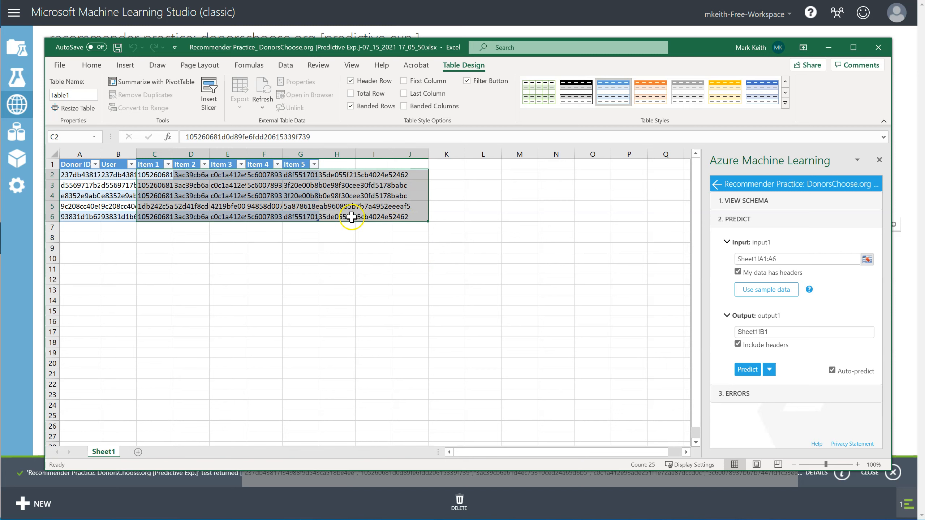
left_click(62, 179)
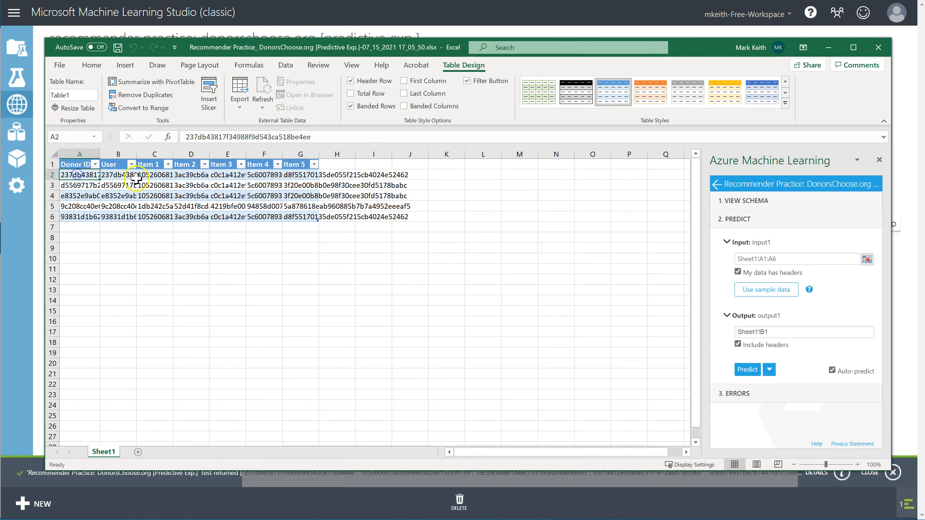
left_click(155, 175)
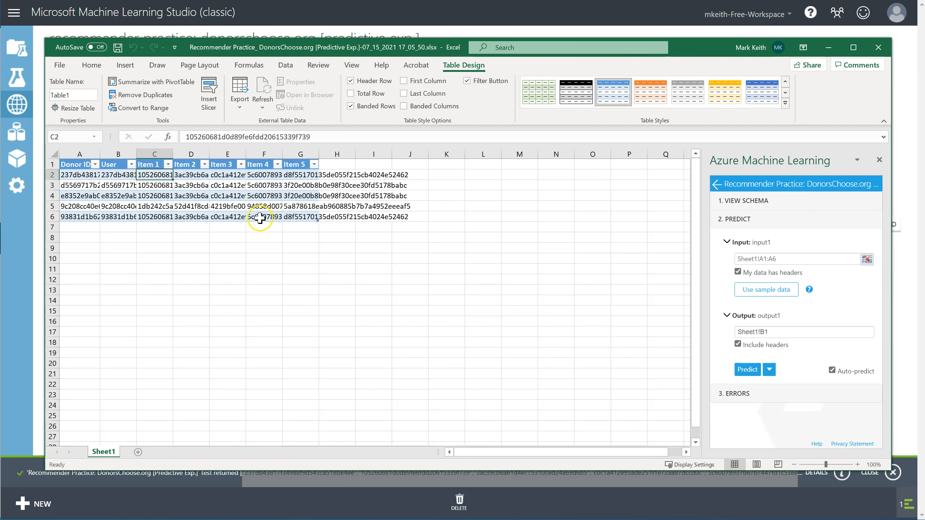
left_click(114, 156)
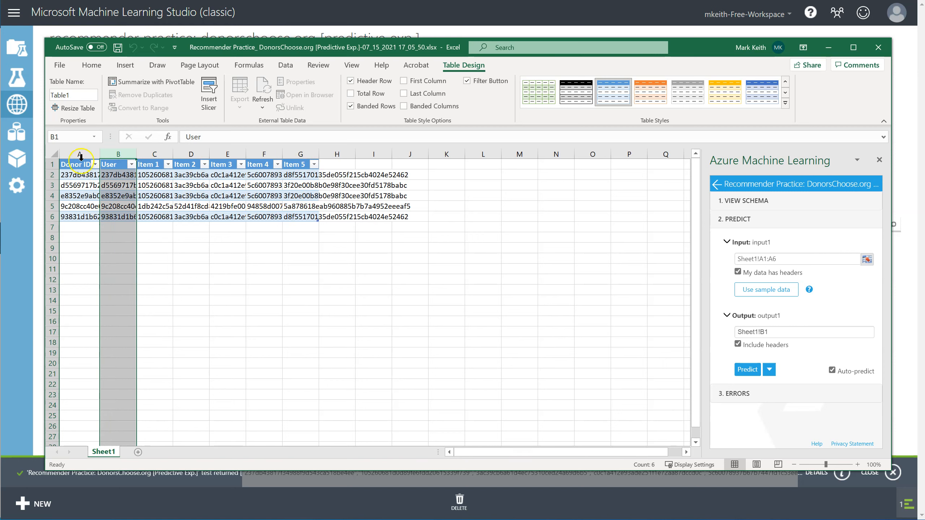
left_click(883, 48)
left_click(385, 269)
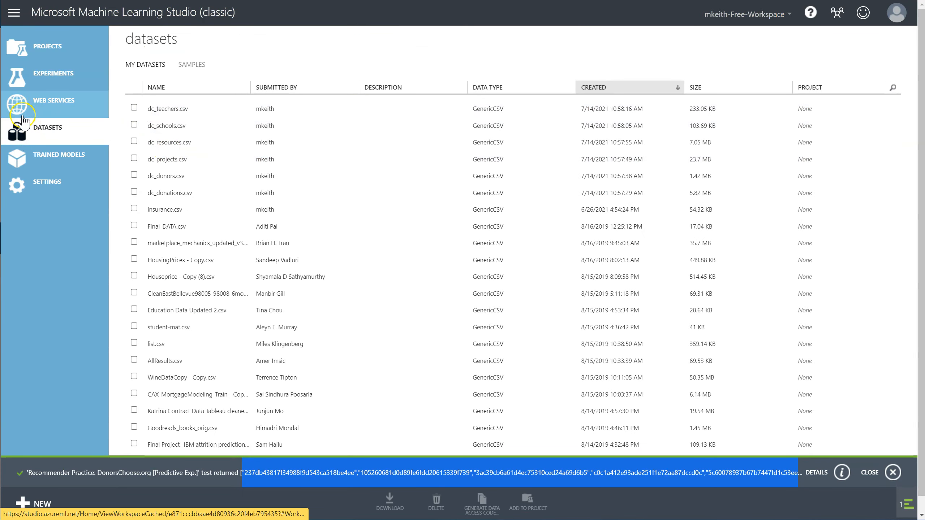
Step: Delete the Recommender Practice: DonorsChoose.org [Predictive Exp.] web service from the workspace
left_click(22, 115)
left_click(135, 96)
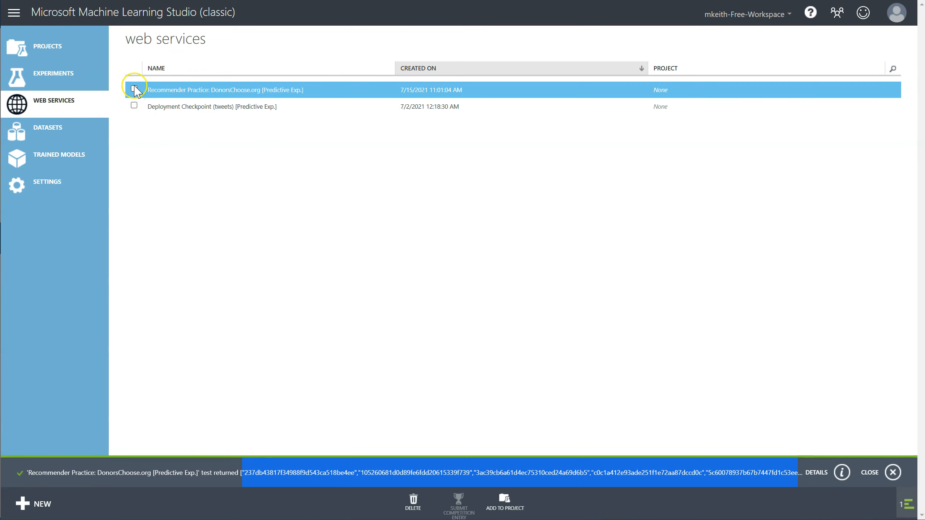
left_click(413, 503)
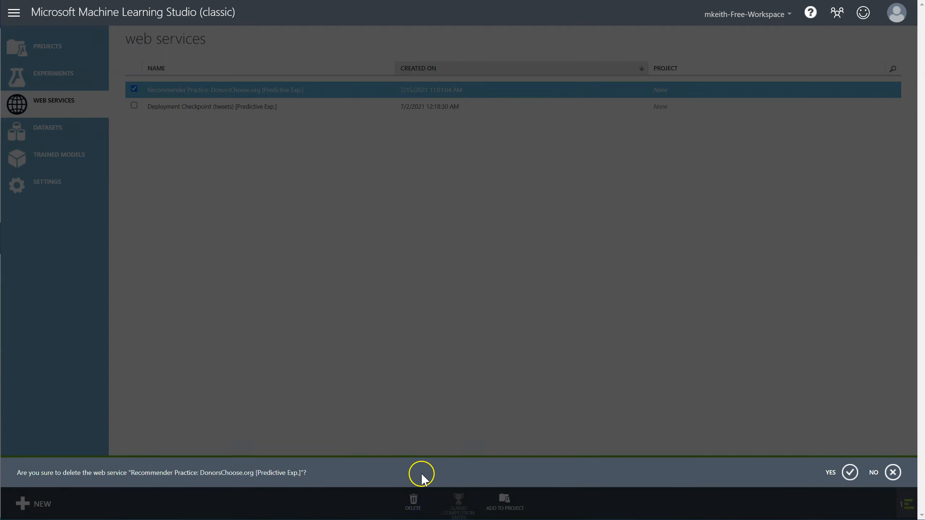
left_click(849, 473)
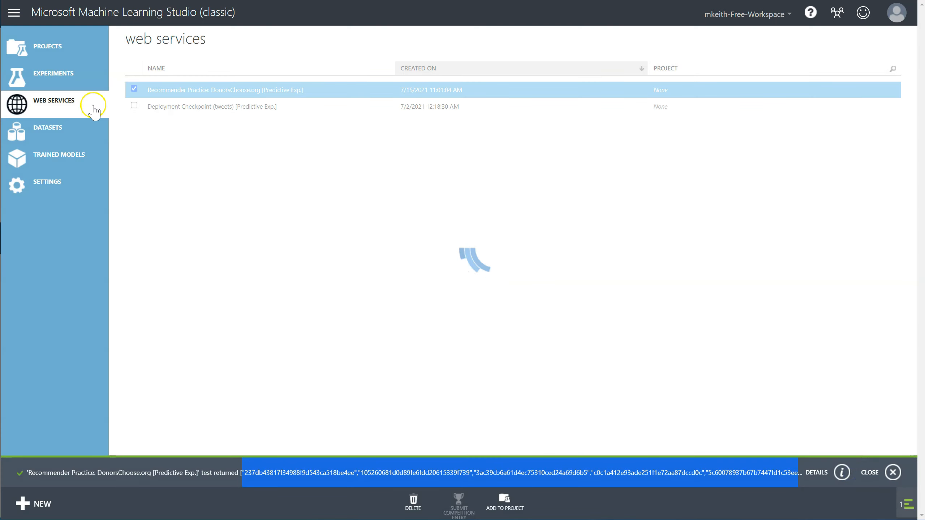
Step: Delete the Recommender Practice: DonorsChoose.org [Predictive Exp.] experiment from the experiments list
left_click(44, 79)
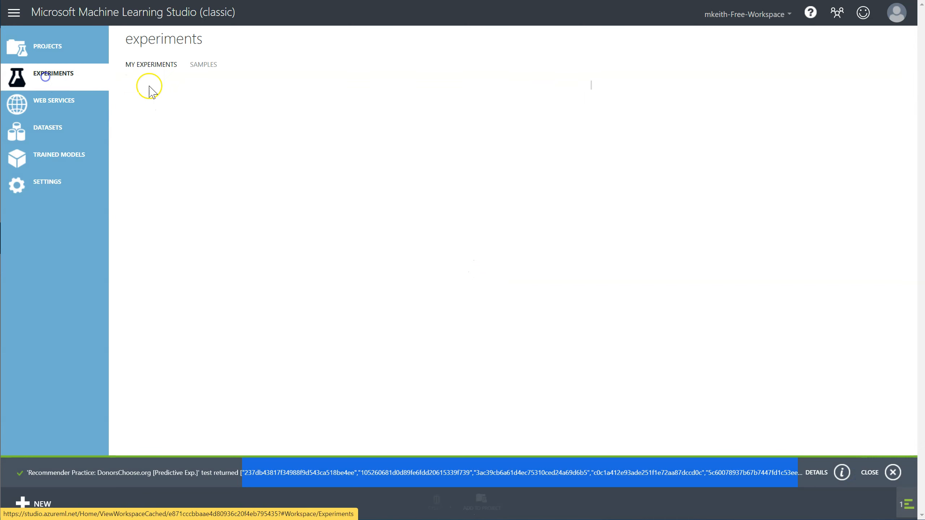
left_click(134, 107)
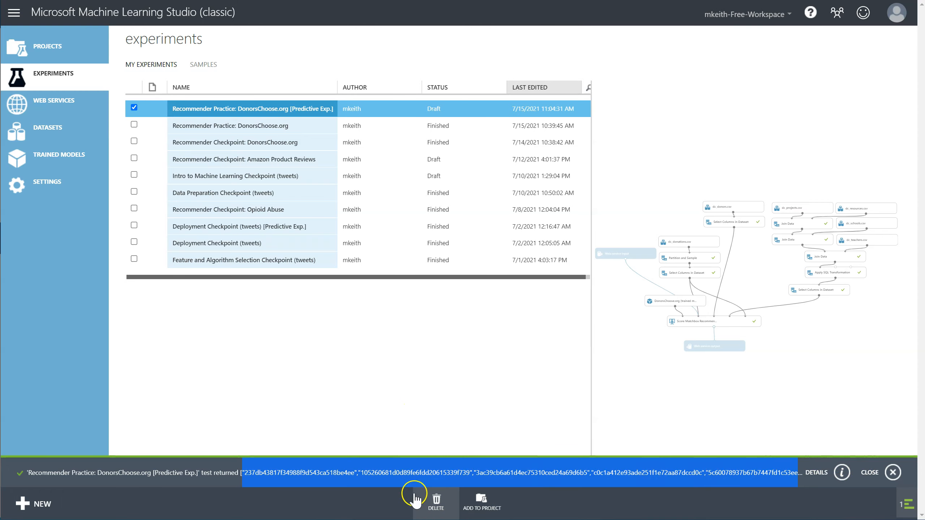
left_click(435, 504)
left_click(849, 445)
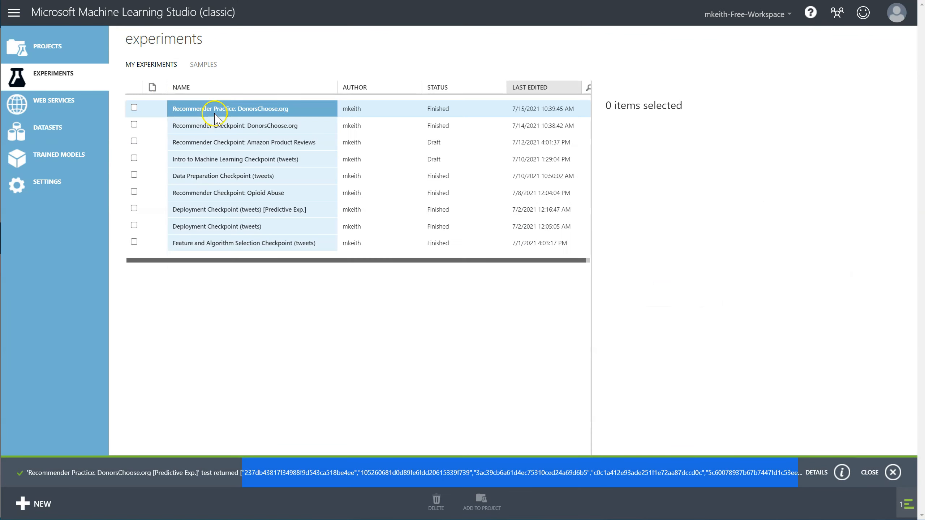
Step: Open the Recommender Practice: DonorsChoose.org training experiment, dismiss the test notification, and move dc_donations.csv and dc_donors.csv upward to make room beneath them
left_click(218, 112)
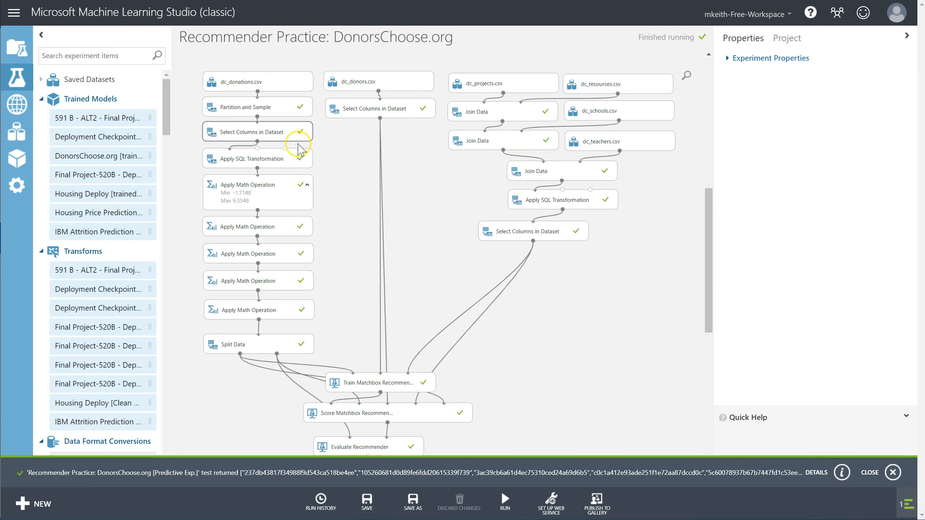
left_click(893, 473)
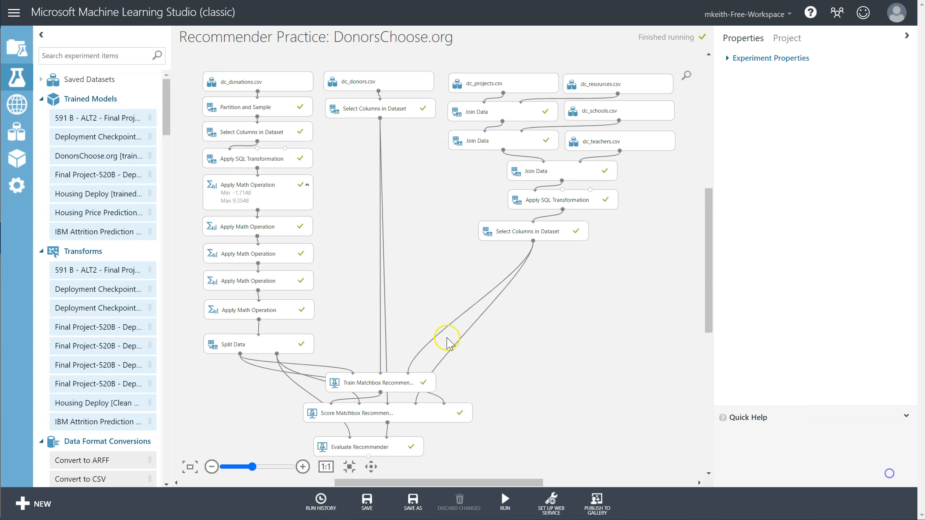
left_click_drag(274, 81, 273, 40)
left_click_drag(399, 89, 398, 48)
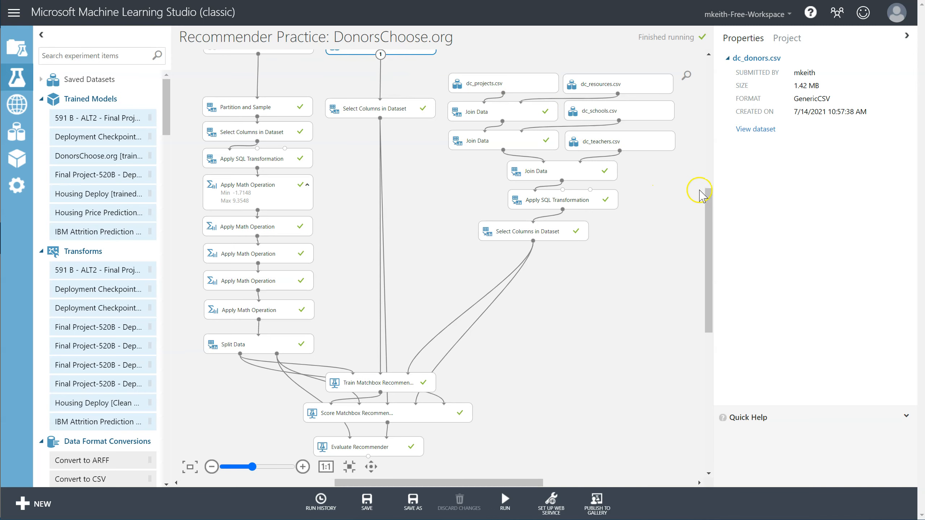
Step: Move the whole projects, resources, schools and teachers branch, down to its Select Columns in Dataset module, upward on the canvas
left_click_drag(687, 268, 438, 59)
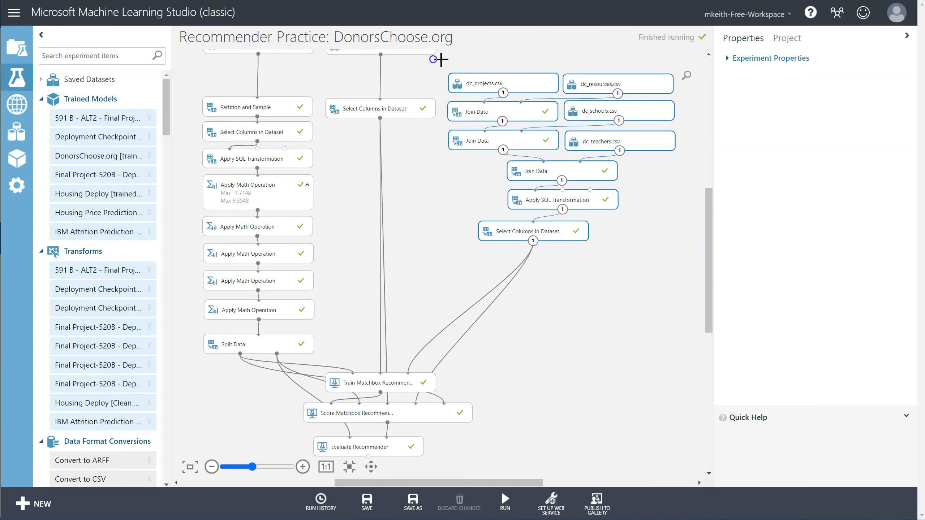
left_click_drag(495, 84, 494, 50)
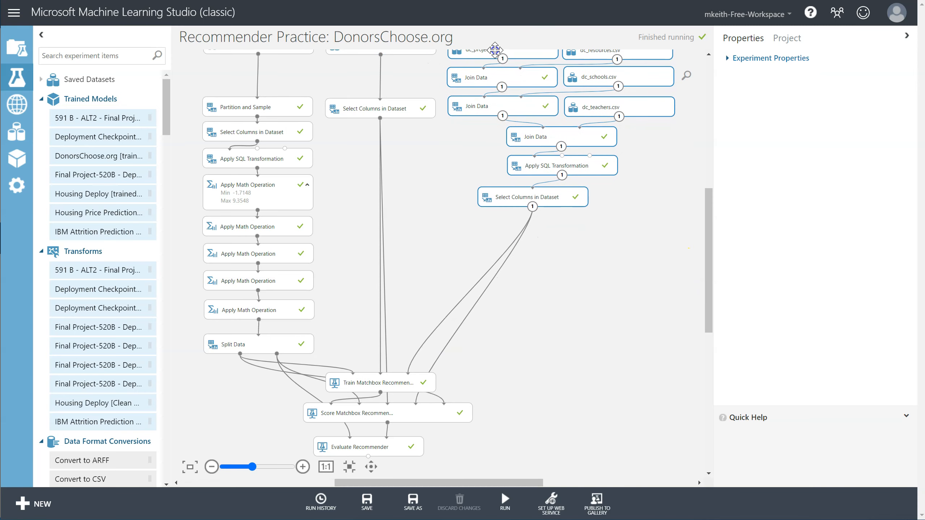
left_click(427, 229)
scroll(426, 229, "down", 2)
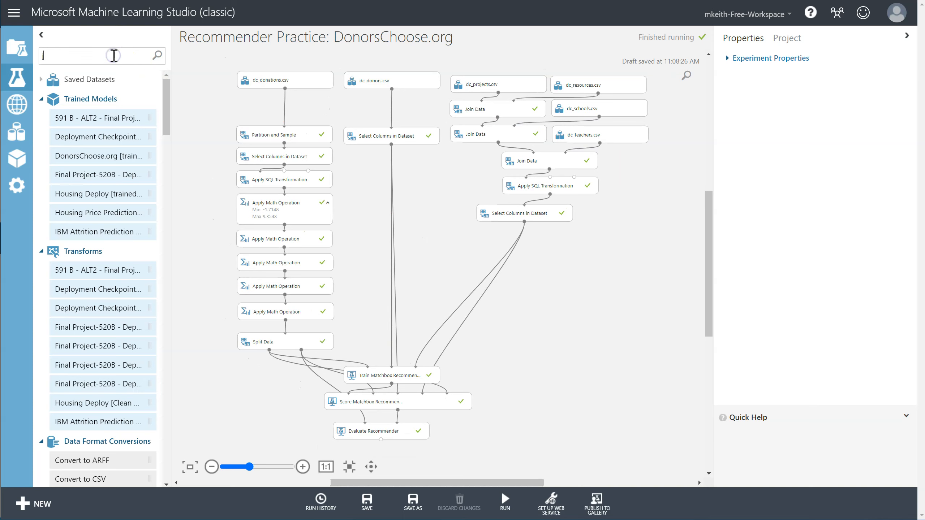
Step: Move Partition and Sample up under dc_donations.csv and insert a Join Data module between it and Select Columns in Dataset
left_click_drag(87, 128, 196, 218)
left_click_drag(259, 135, 265, 104)
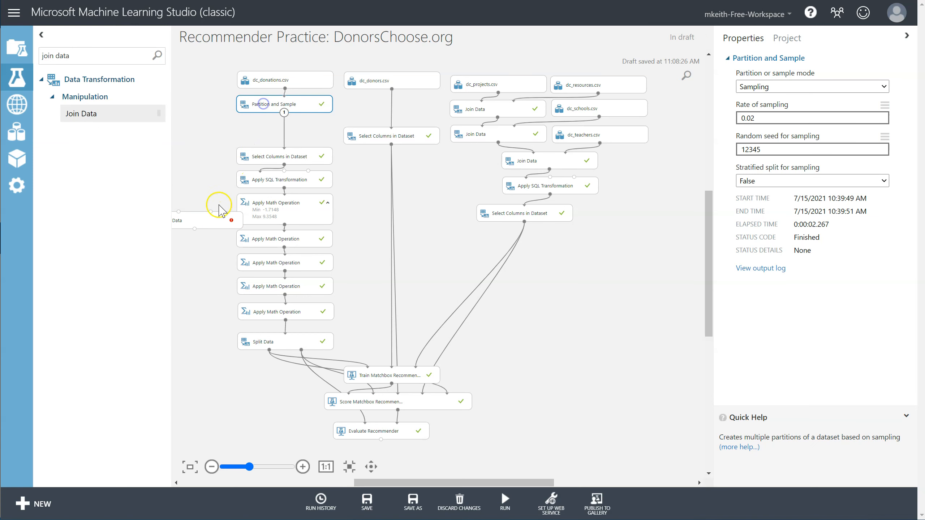
mouse_move(214, 219)
left_mouse_down()
mouse_move(302, 129)
mouse_move(284, 117)
mouse_move(269, 133)
left_mouse_up()
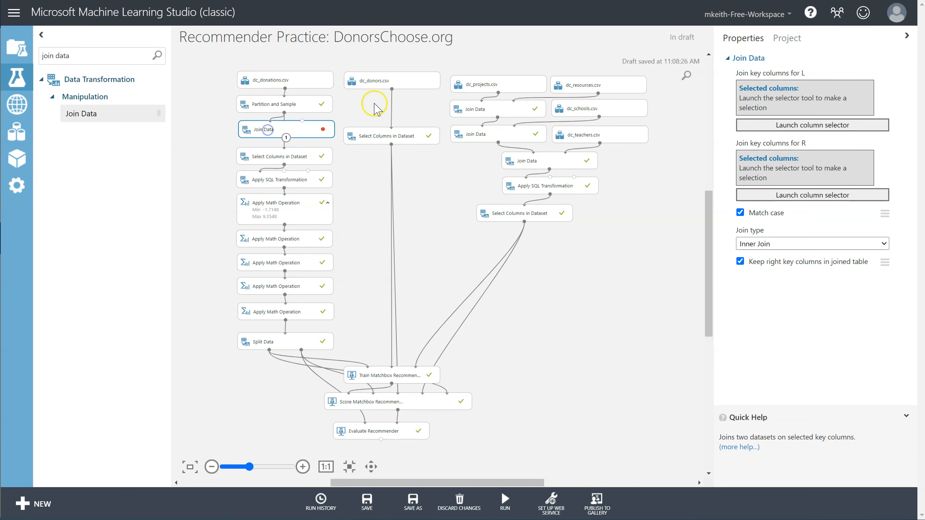
Step: Try to join the sampled donations with dc_donors.csv, using Donor ID as the left key column
left_click_drag(392, 88, 302, 120)
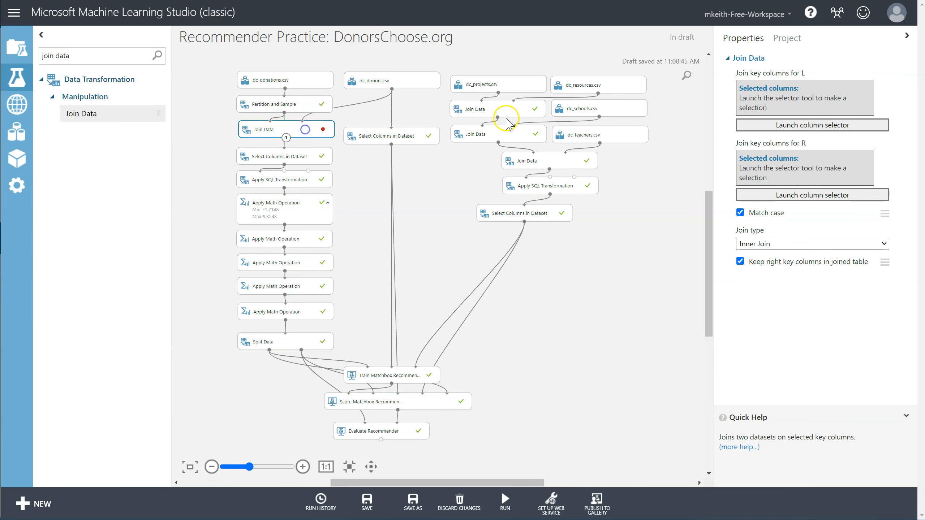
left_click(781, 125)
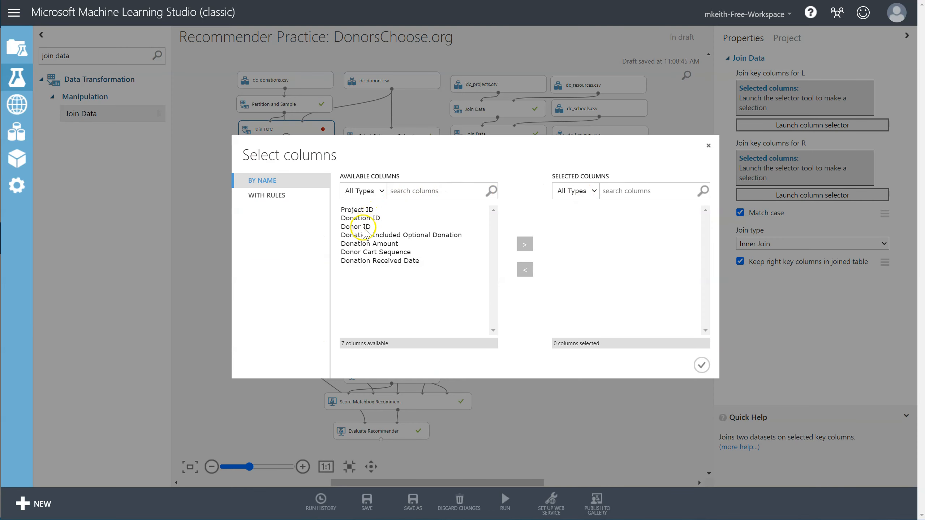
left_click(364, 226)
left_click(525, 244)
left_click(701, 364)
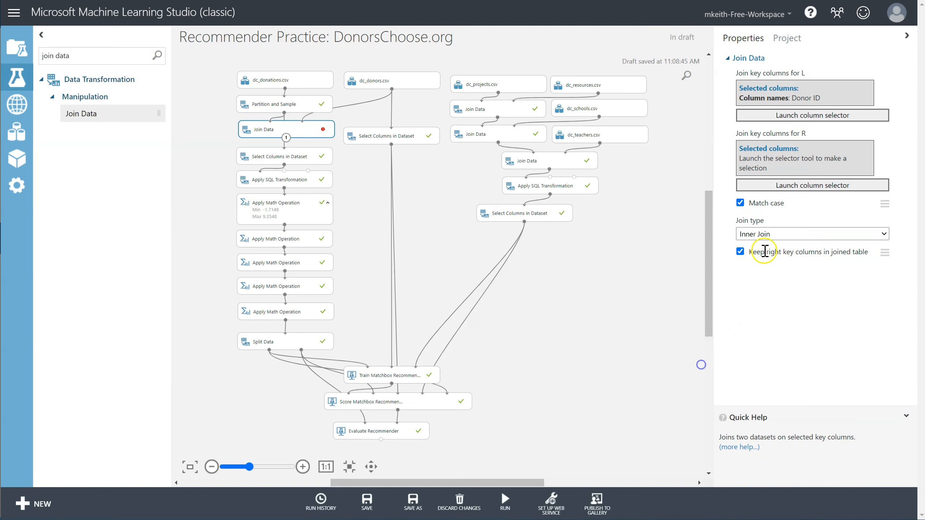
left_click(799, 185)
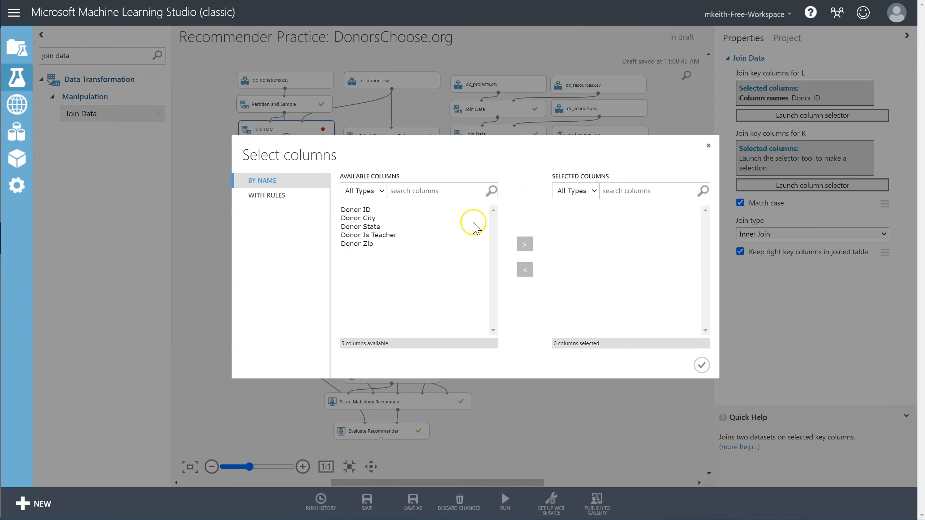
left_click(365, 211)
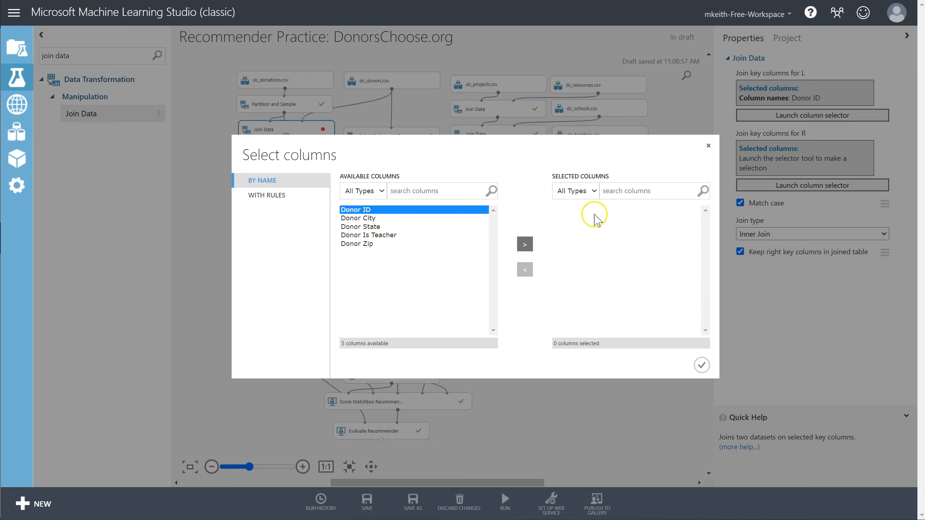
left_click(708, 146)
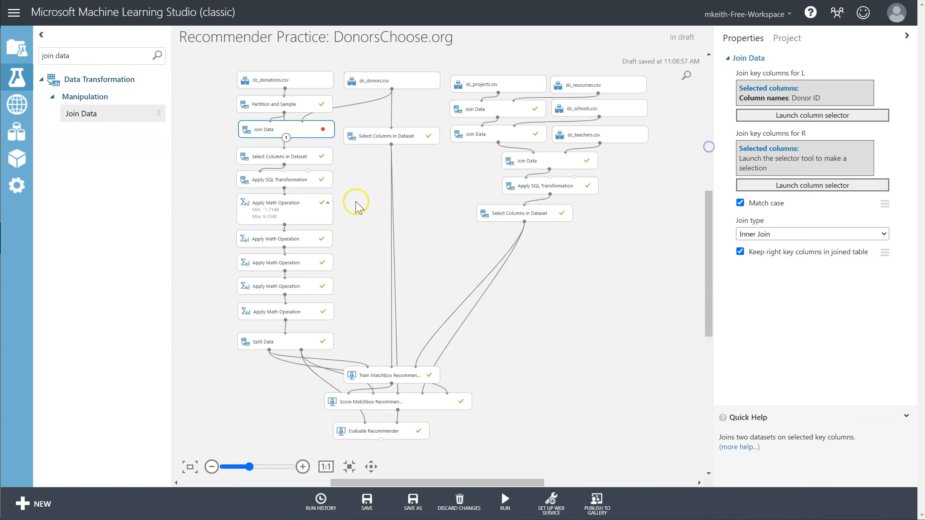
Step: Set the left join key column of the new Join Data module to Project ID only
left_click(820, 116)
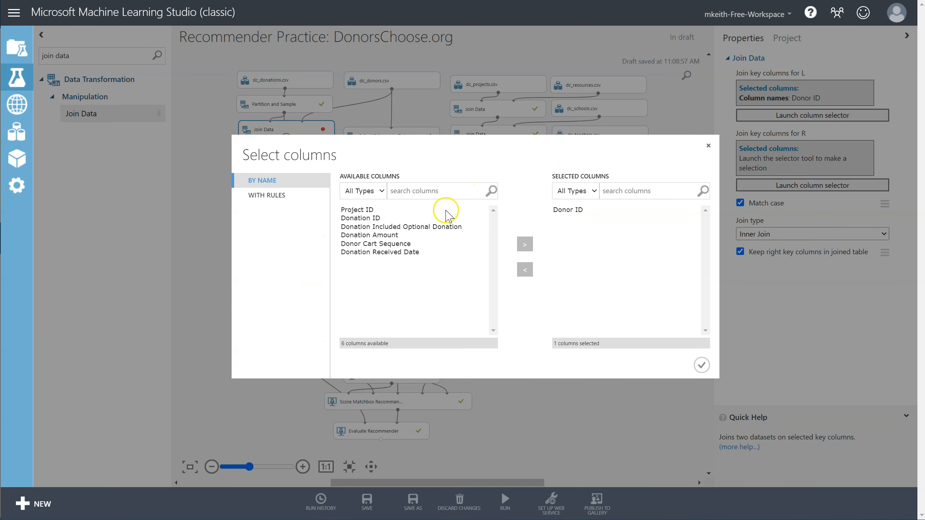
left_click(578, 213)
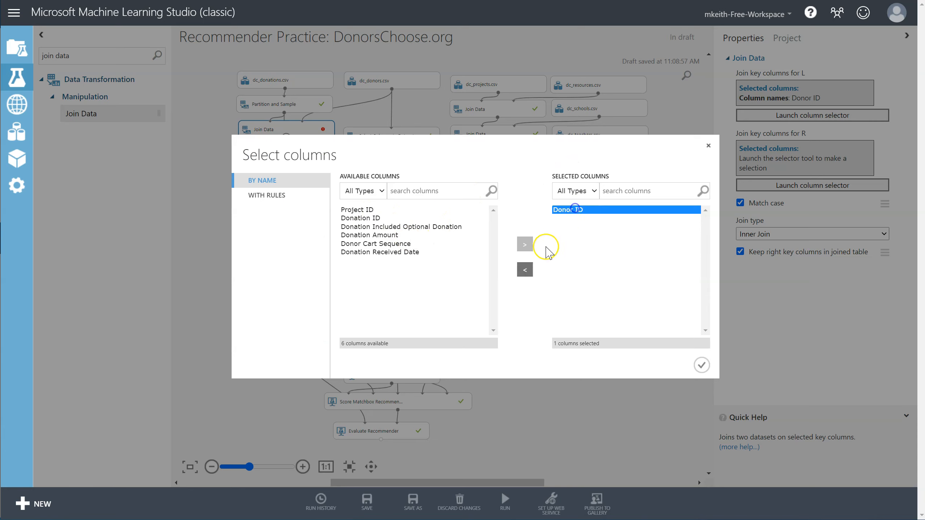
left_click(524, 270)
left_click(358, 210)
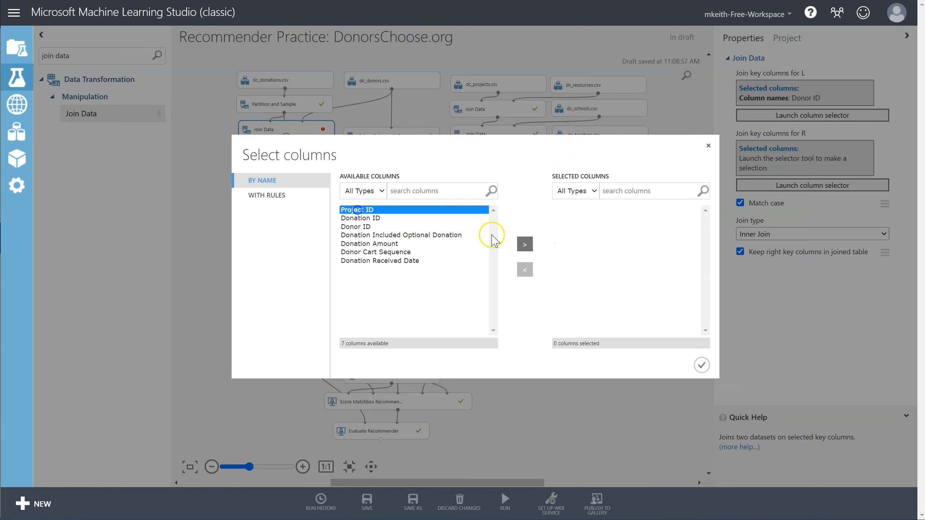
left_click(525, 244)
left_click(702, 365)
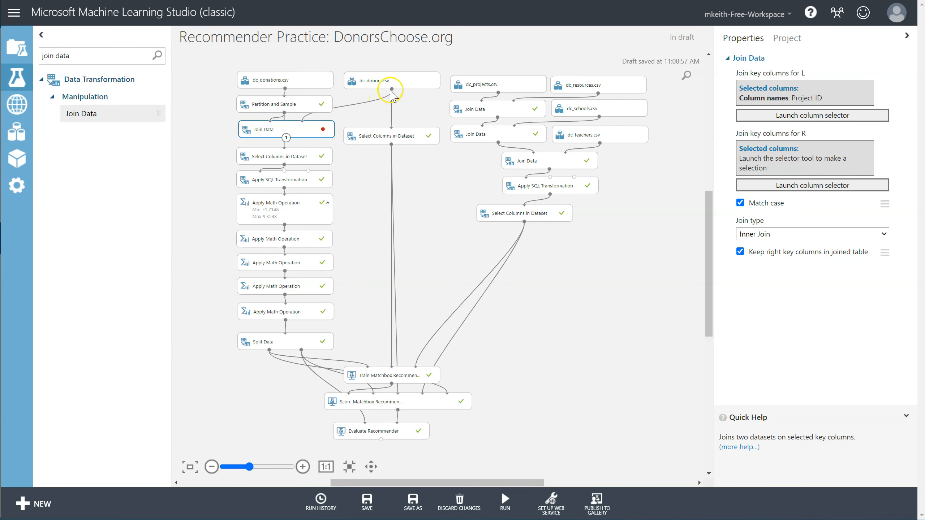
Step: Connect dc_projects.csv to the new Join Data module's second input and set its right join key column to Project ID
left_click_drag(500, 93, 302, 122)
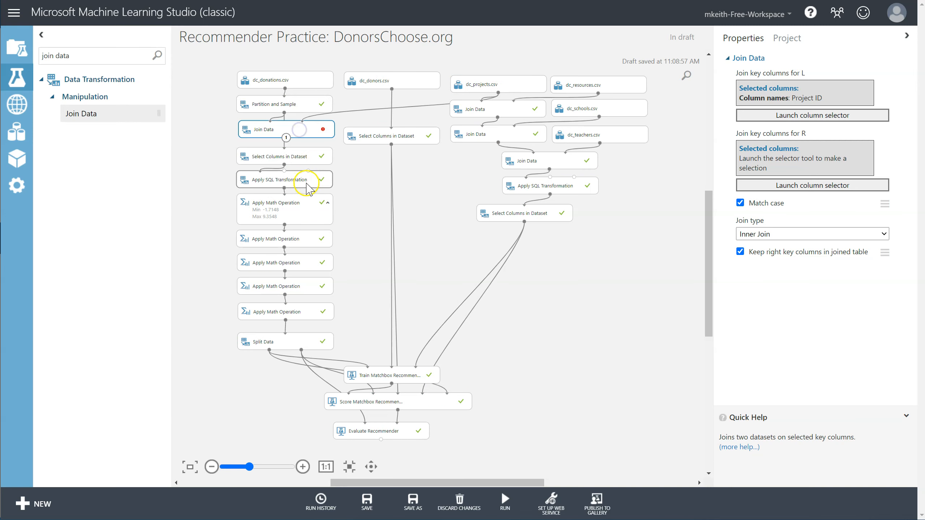
left_click(821, 185)
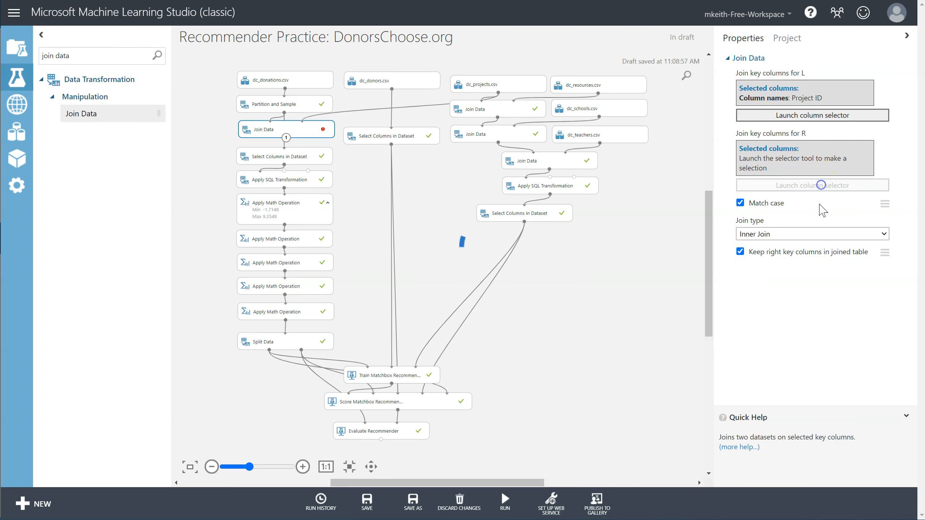
left_click(361, 210)
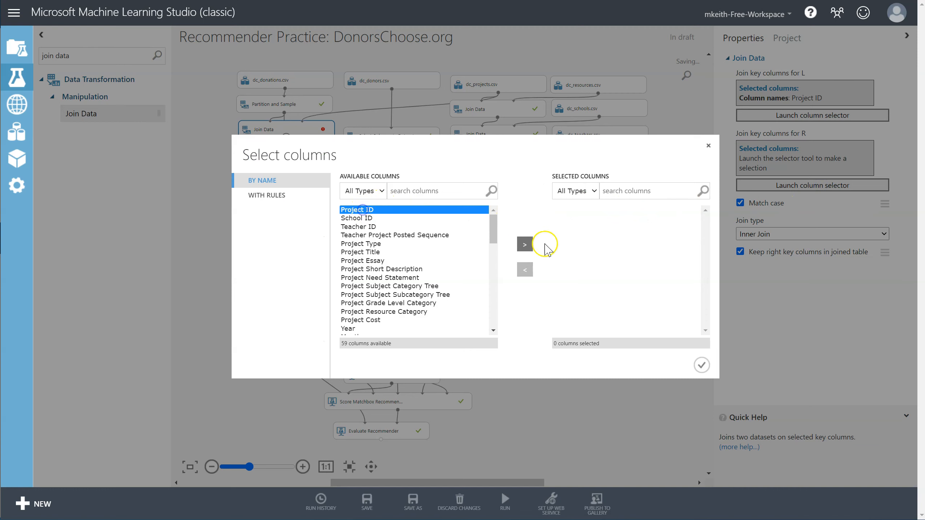
left_click(524, 245)
left_click(702, 364)
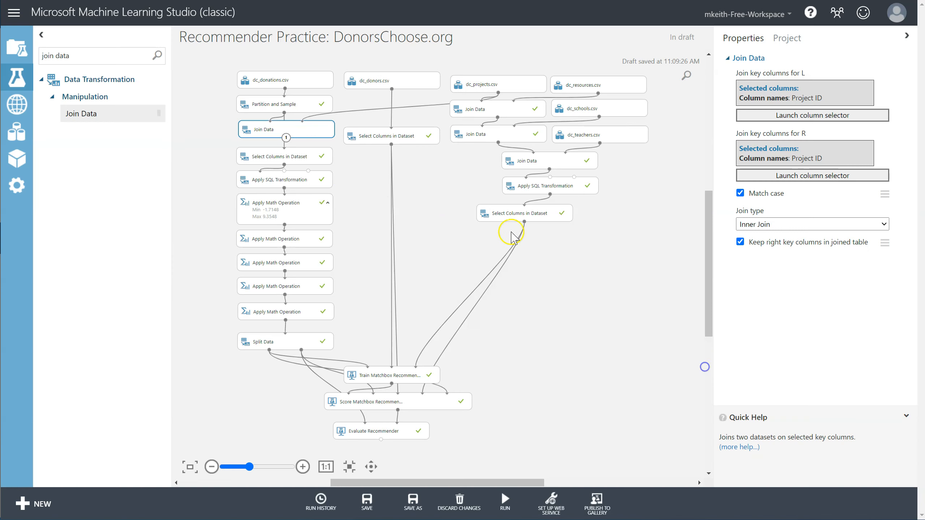
Step: Set the donations Select Columns in Dataset module to include Donor ID, Project Title and Donation Amount, in that order
left_click_drag(305, 157, 285, 152)
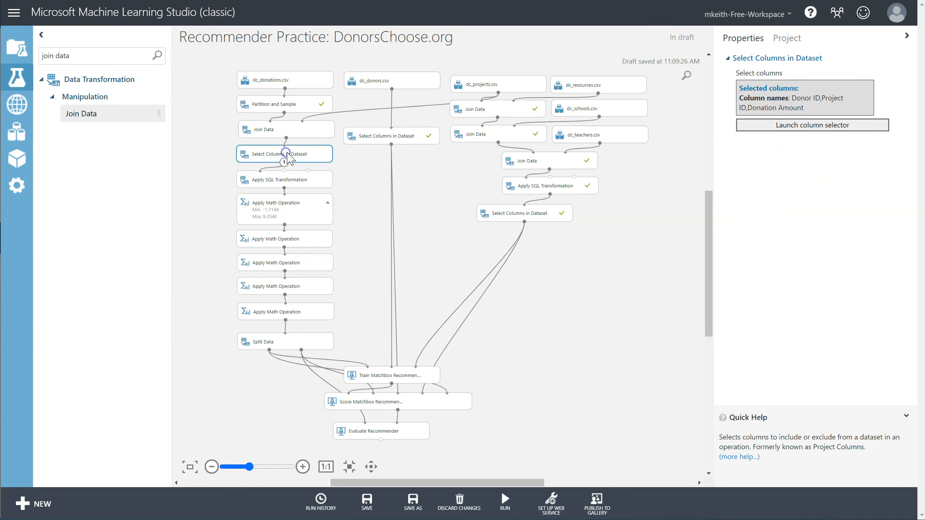
left_click(834, 125)
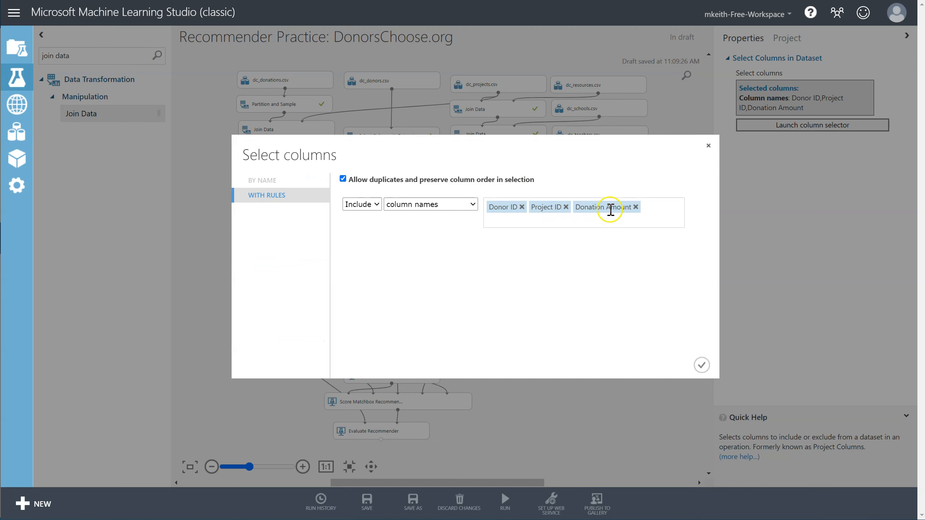
left_click(635, 207)
key("BackSpace")
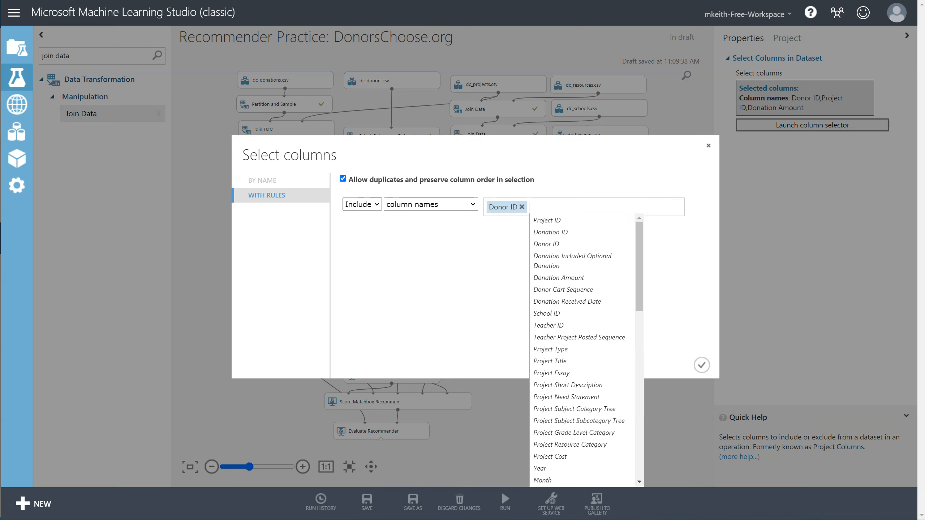
left_click(561, 363)
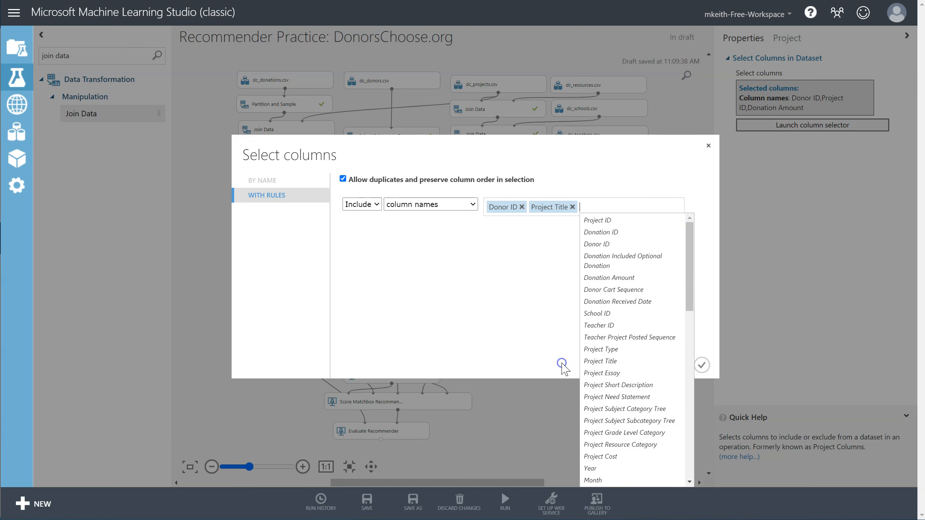
left_click(598, 278)
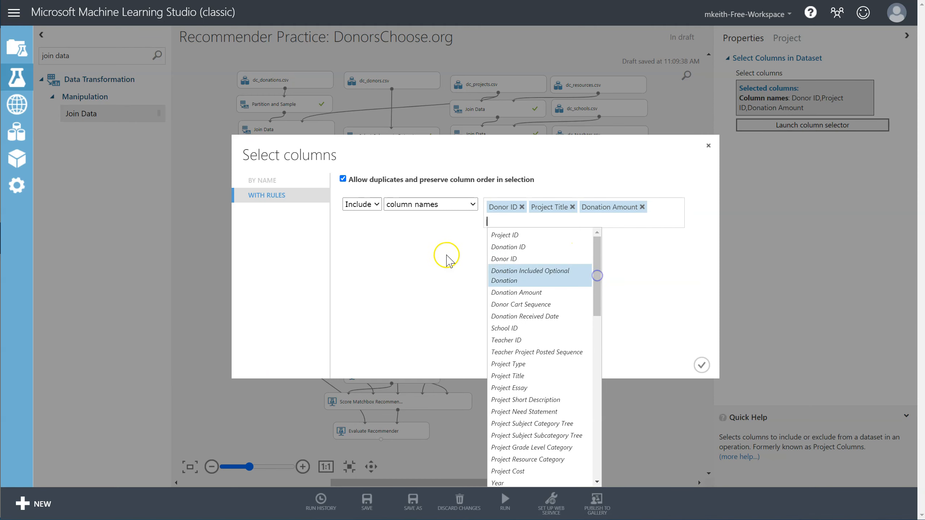
left_click(701, 365)
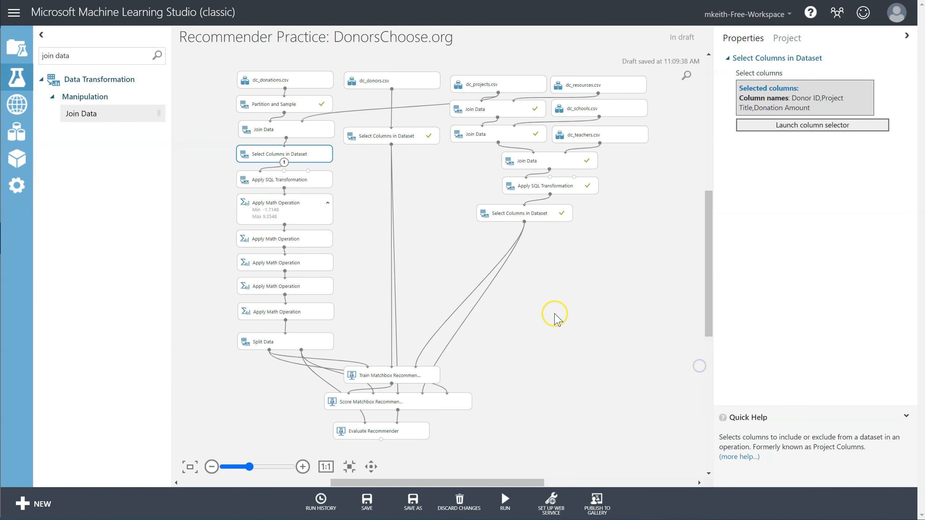
Step: In the projects branch's Apply SQL Transformation query, change Project ID to Project Title in both the select and group by clauses
left_click_drag(404, 138, 404, 134)
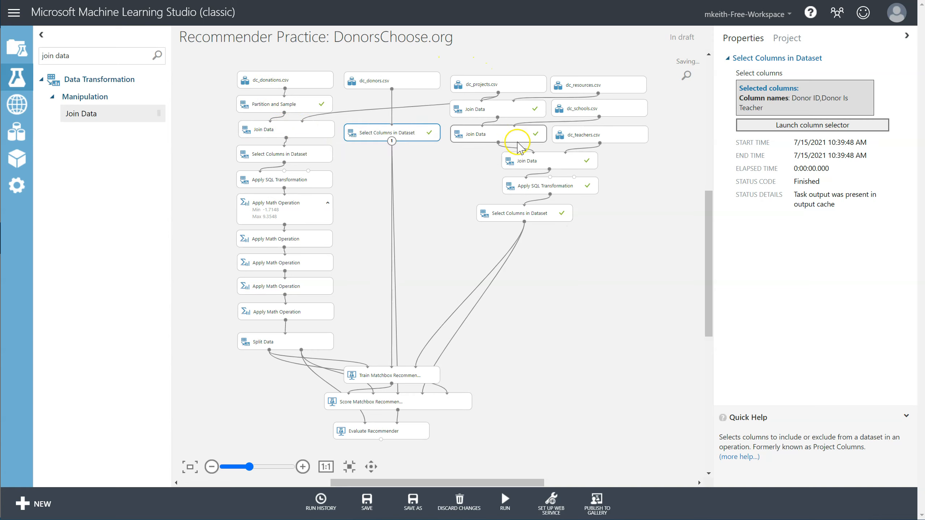
left_click(563, 189)
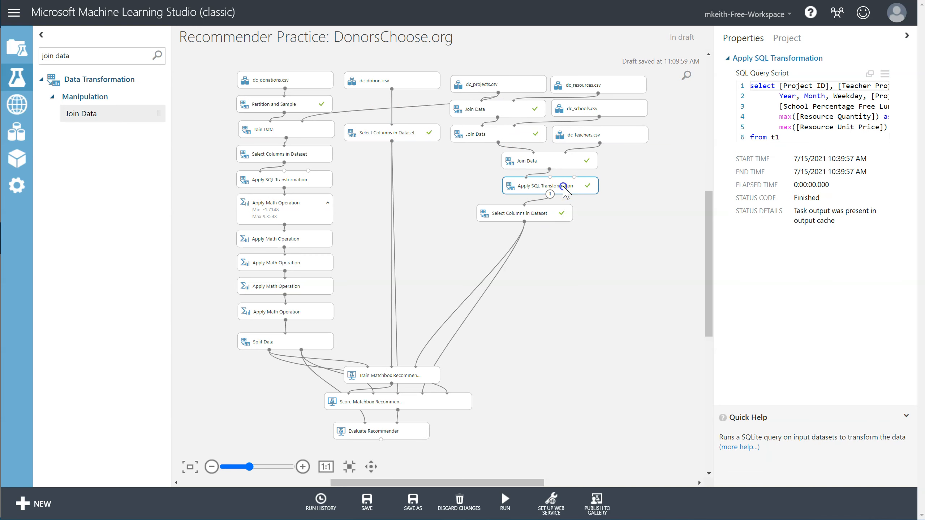
left_click(812, 101)
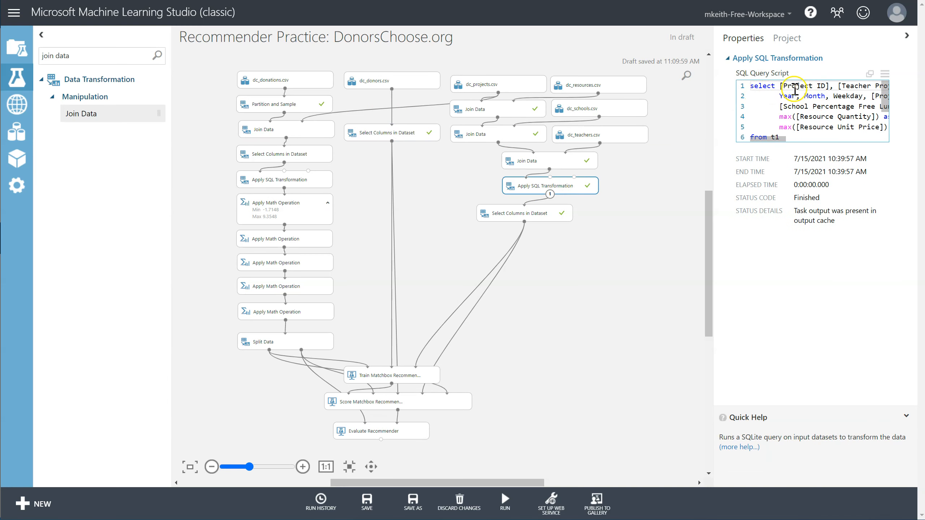
left_click(820, 86)
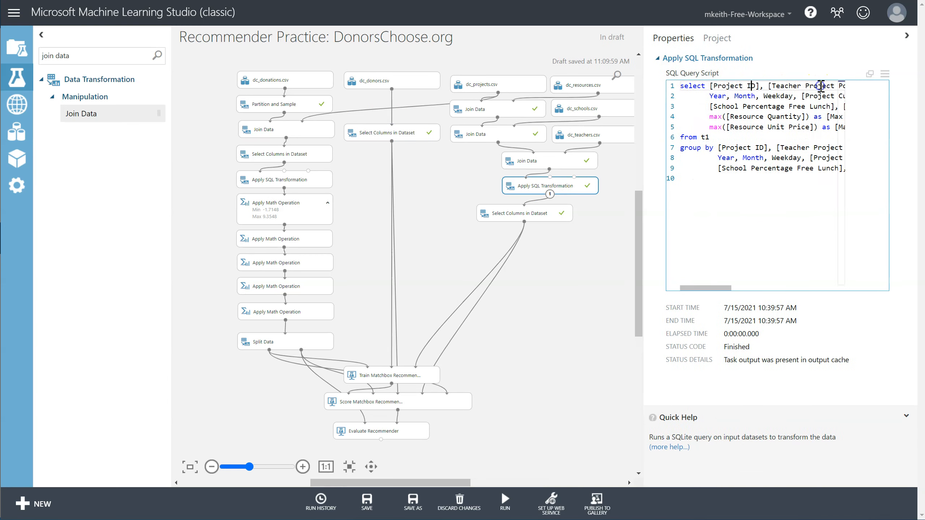
double_click(701, 86)
type("Title")
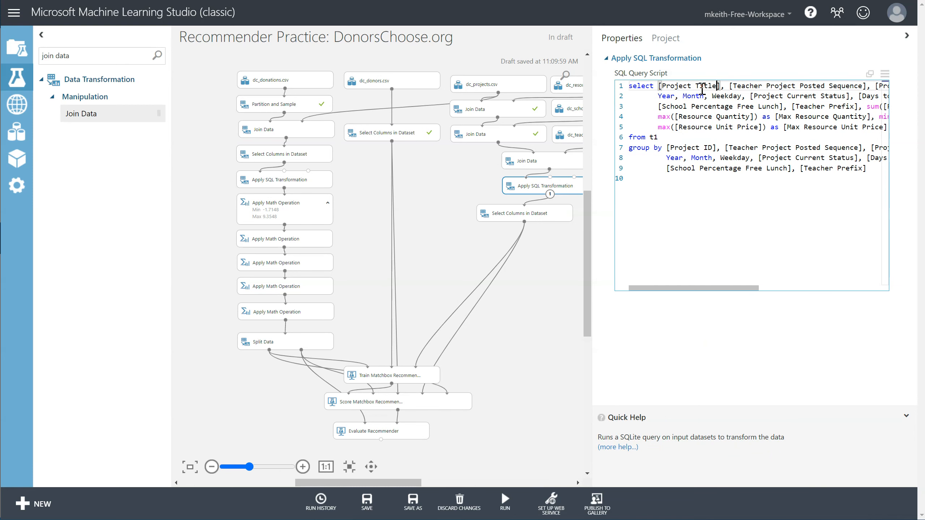
left_click(783, 210)
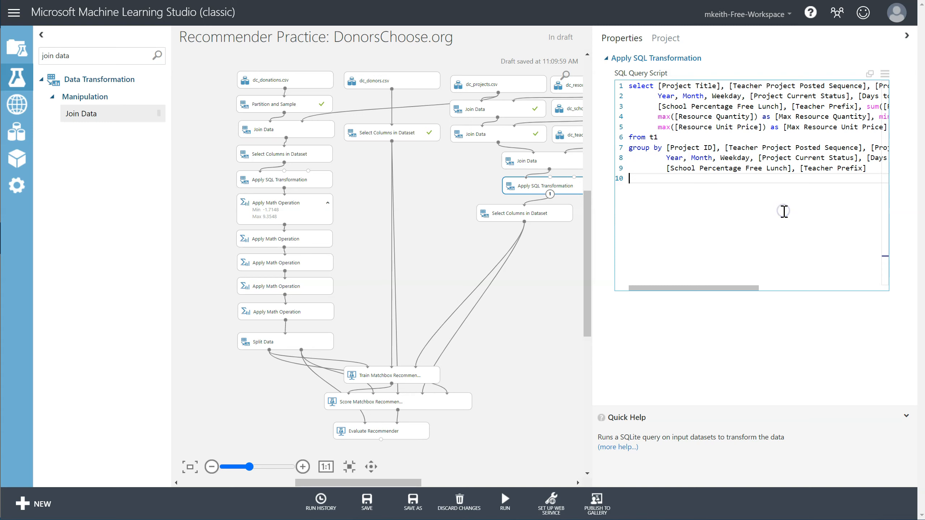
double_click(707, 147)
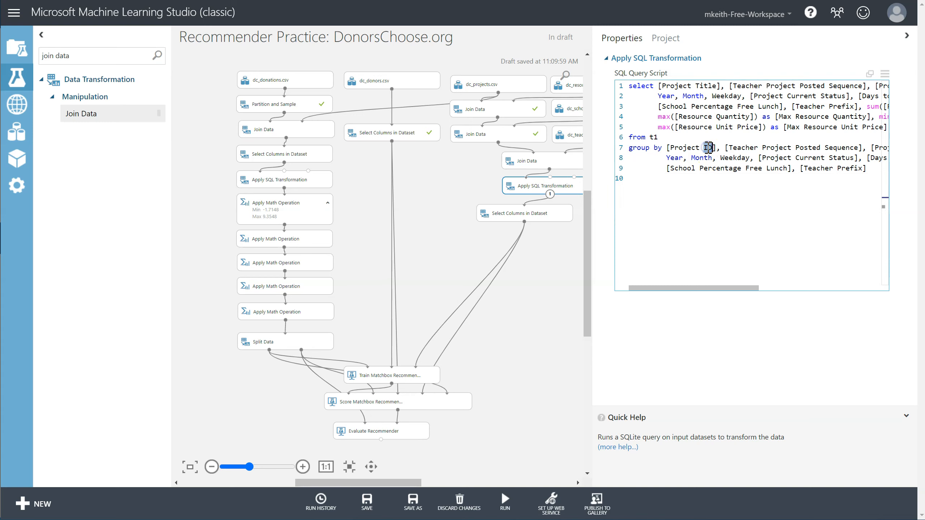
type("Title")
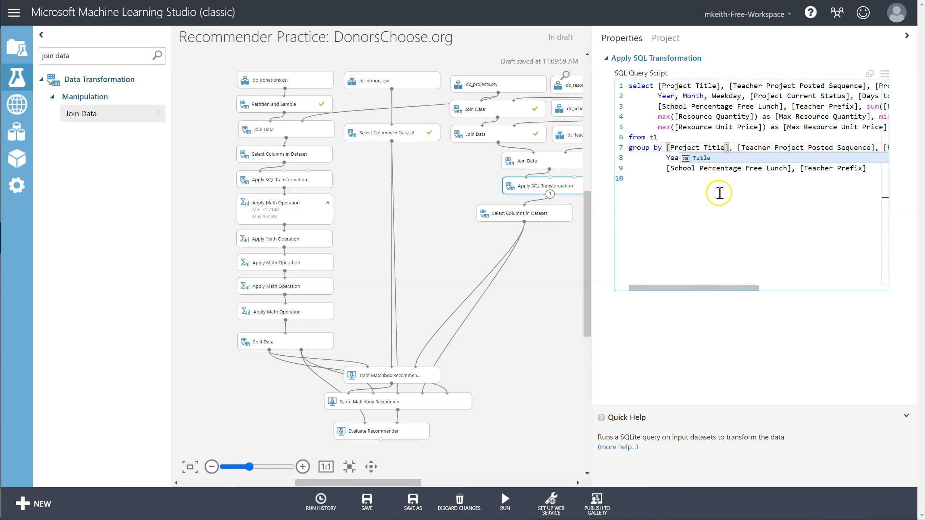
left_click(708, 239)
left_click(546, 216)
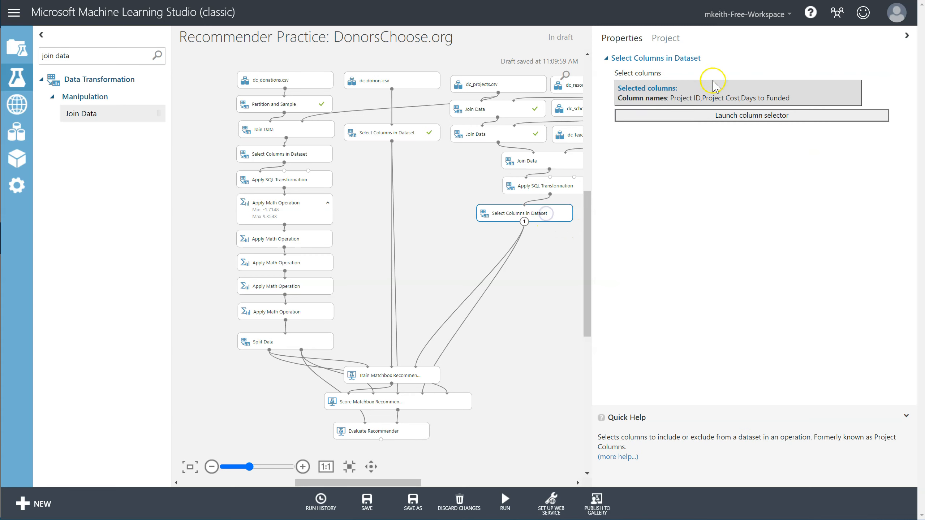
left_click(727, 115)
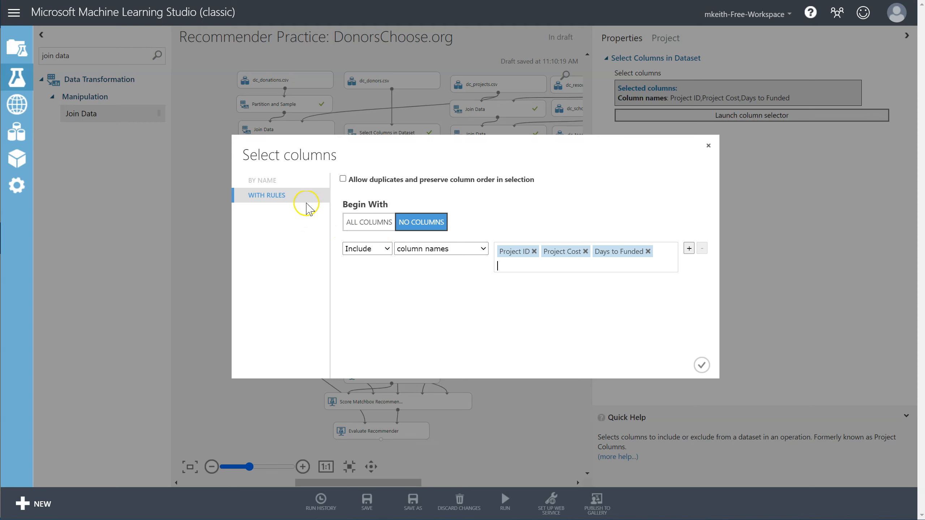
left_click(708, 146)
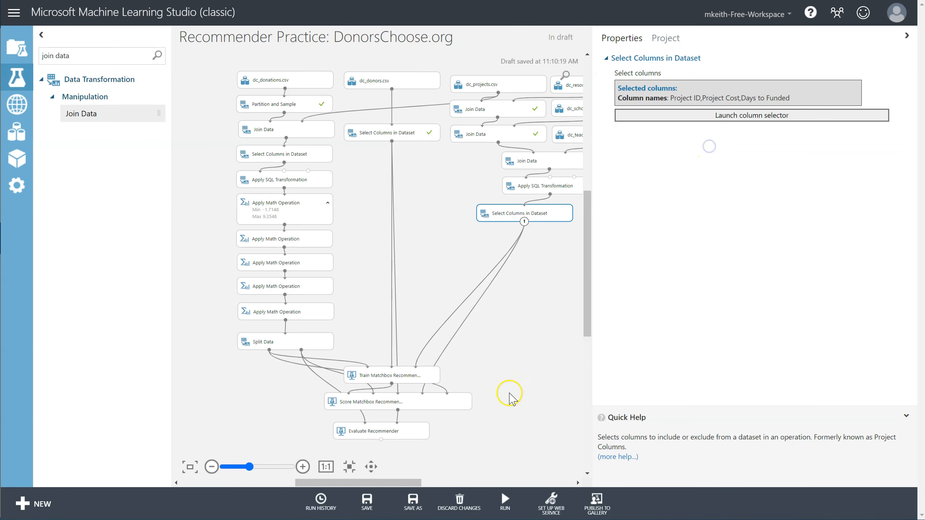
Step: Run the selected Evaluate Recommender module together with the modules it depends on
left_click(405, 432)
mouse_move(515, 507)
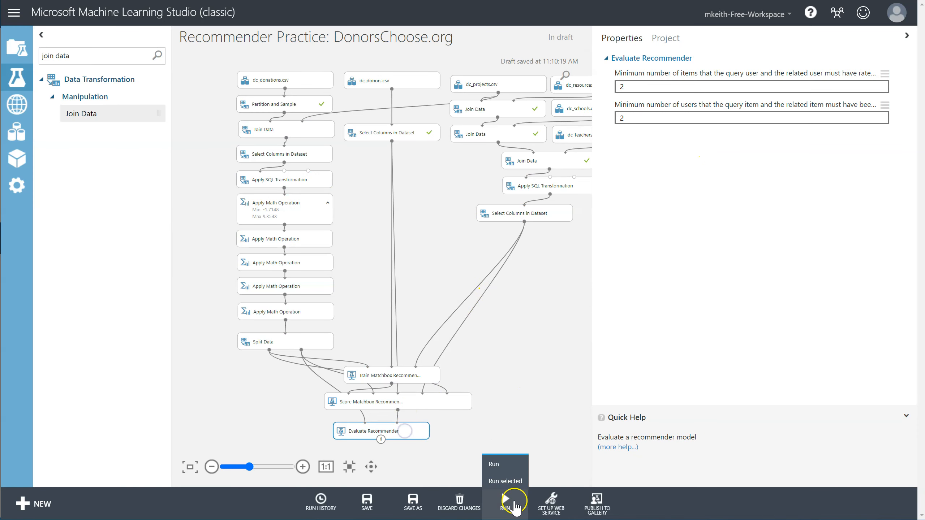
left_click(511, 481)
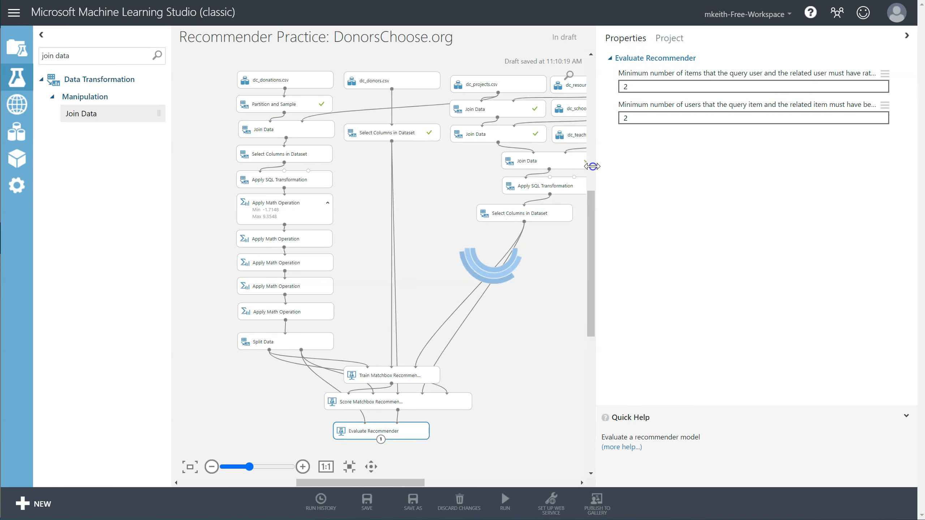
left_click_drag(592, 167, 700, 166)
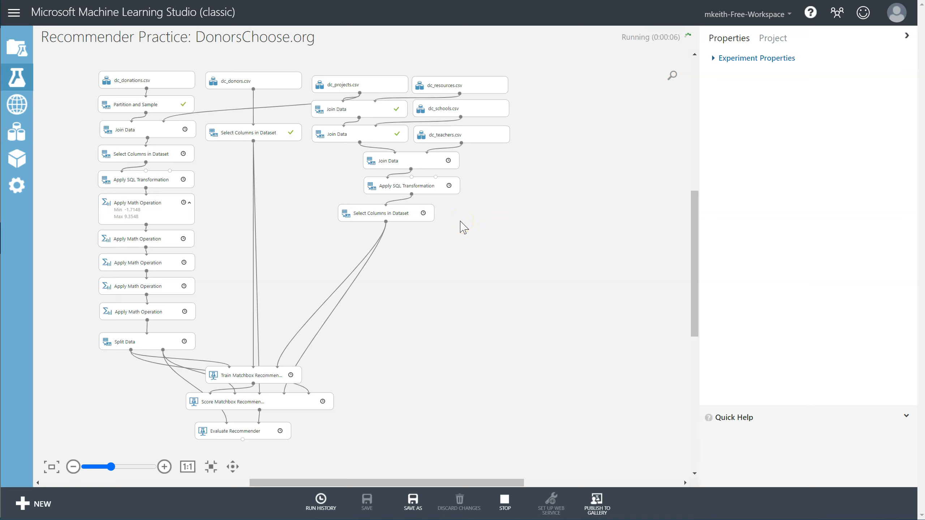
Step: Check the progress of the Join Data modules and inspect the SQL query of the projects branch's Apply SQL Transformation
left_click(418, 161)
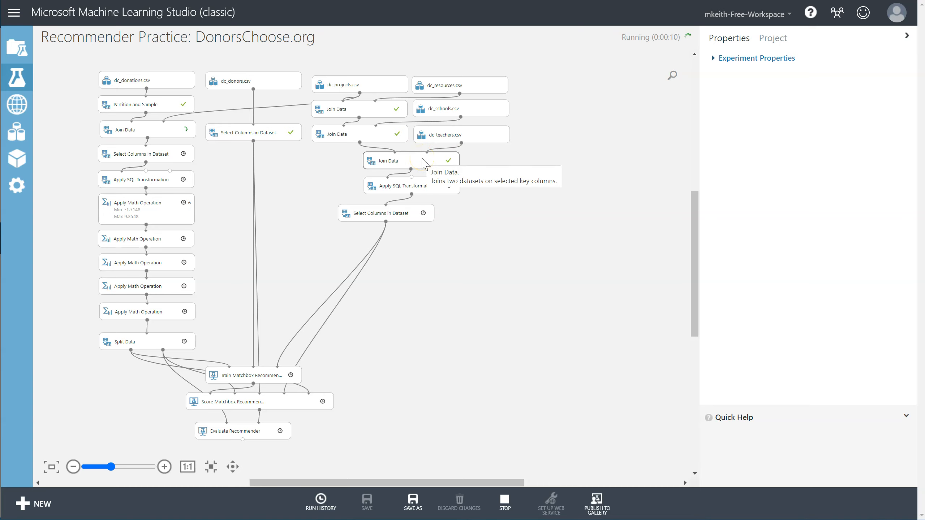
left_click(155, 135)
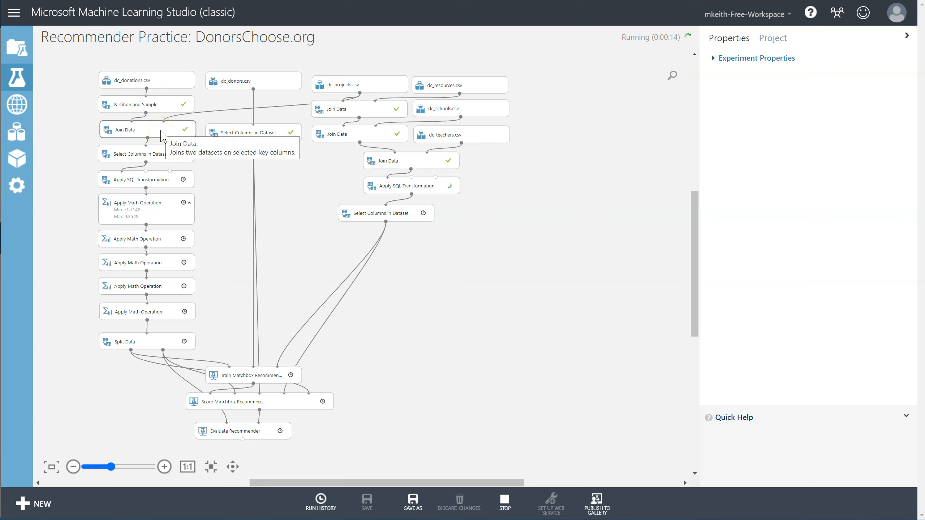
left_click(436, 187)
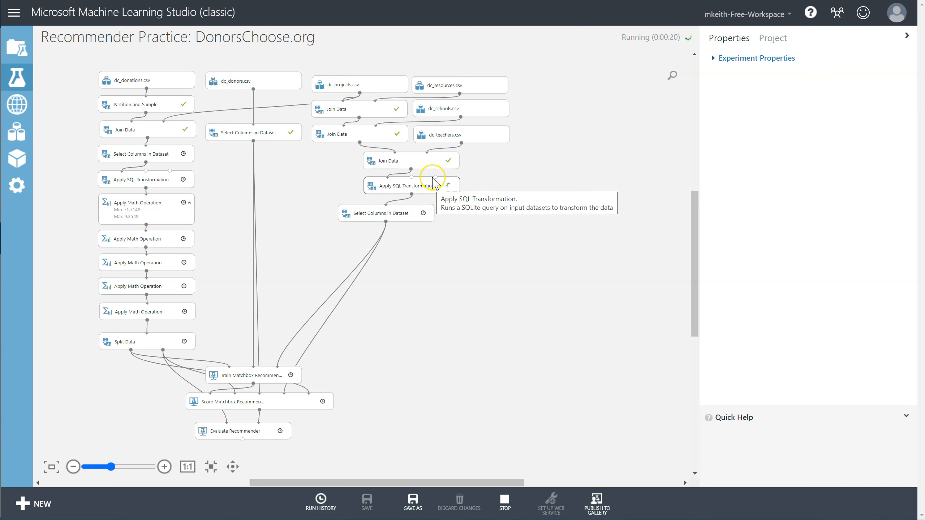
left_click(434, 182)
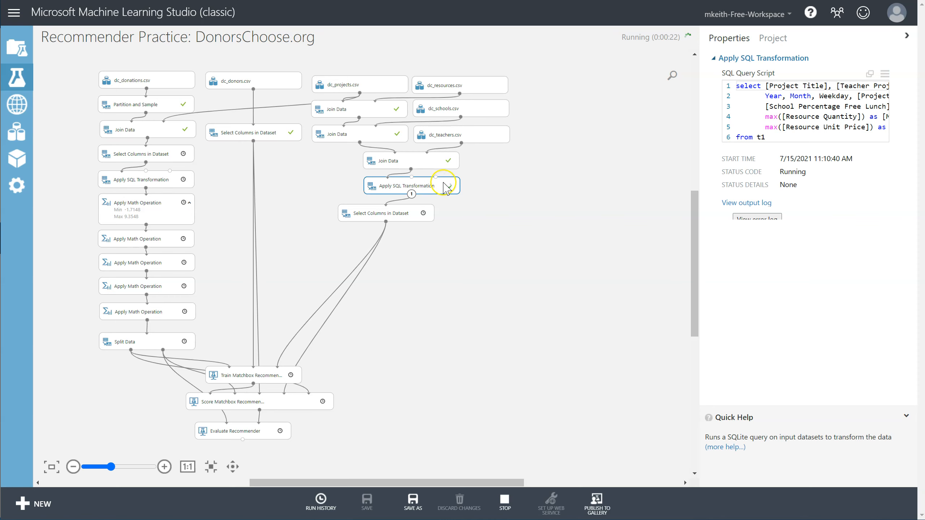
left_click(823, 106)
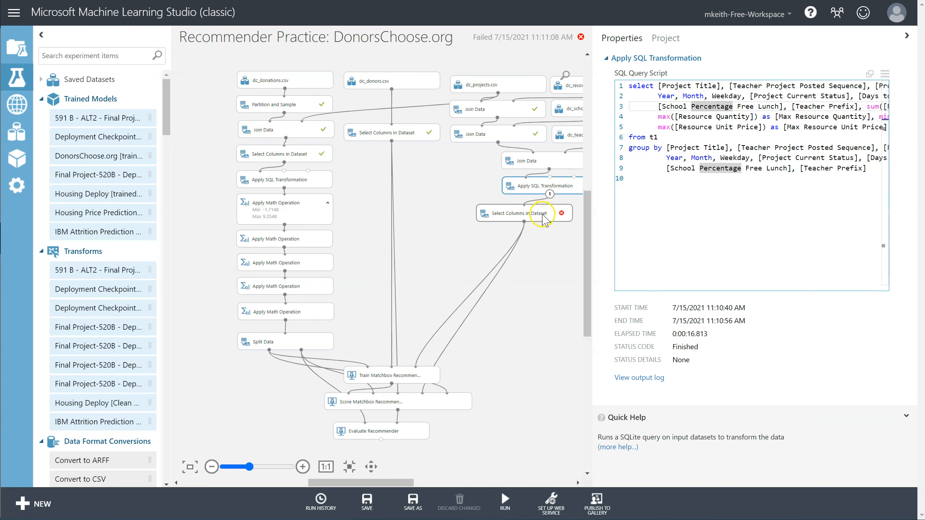
Step: In the projects branch's Select Columns in Dataset module, replace Project ID with Project Title, keeping Project Cost and Days to Funded
left_click(543, 219)
left_click(773, 116)
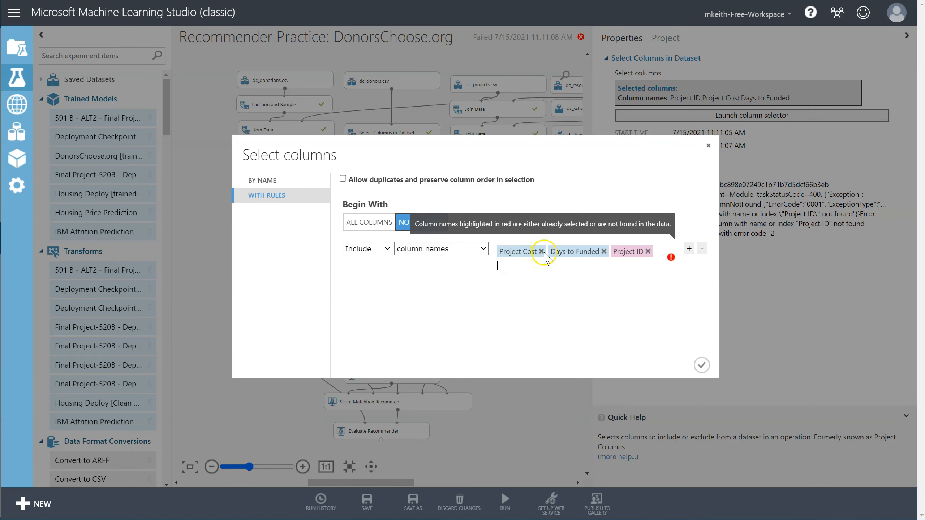
left_click(648, 250)
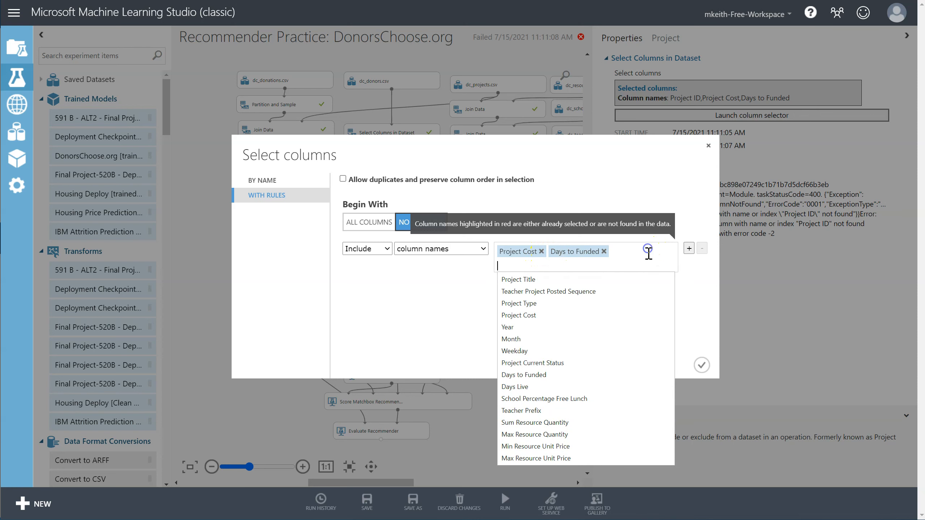
left_click(541, 279)
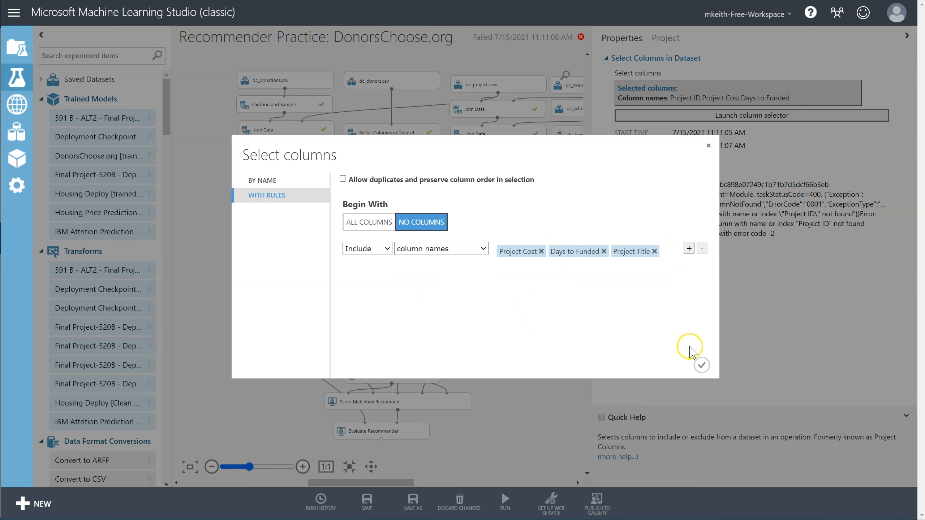
left_click(701, 365)
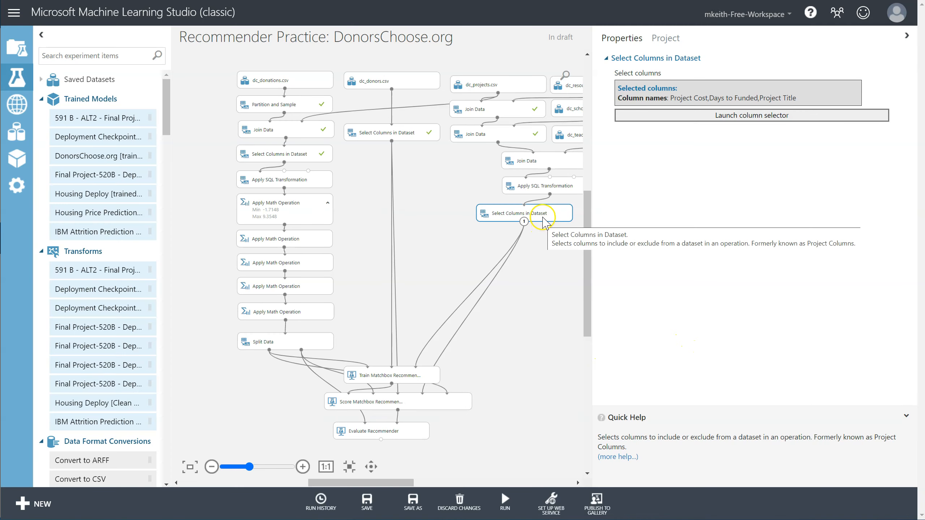
left_click(739, 116)
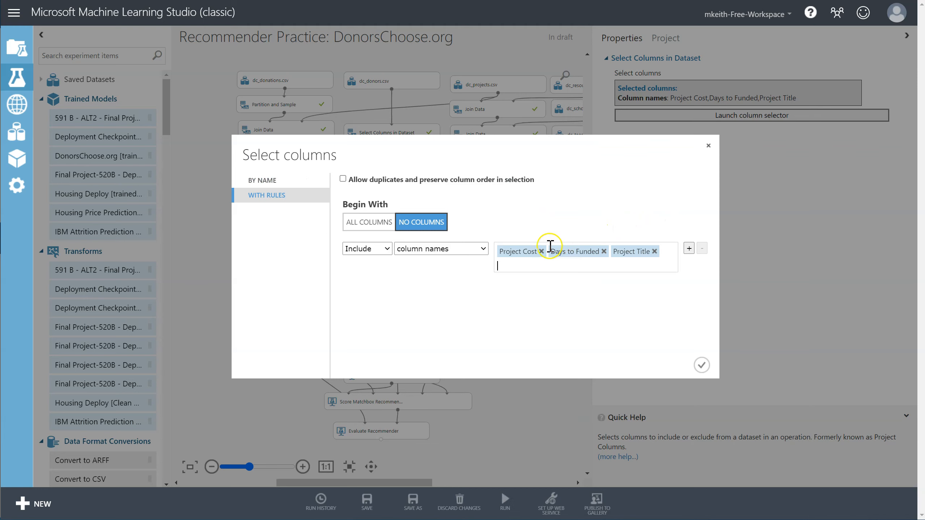
left_click(708, 145)
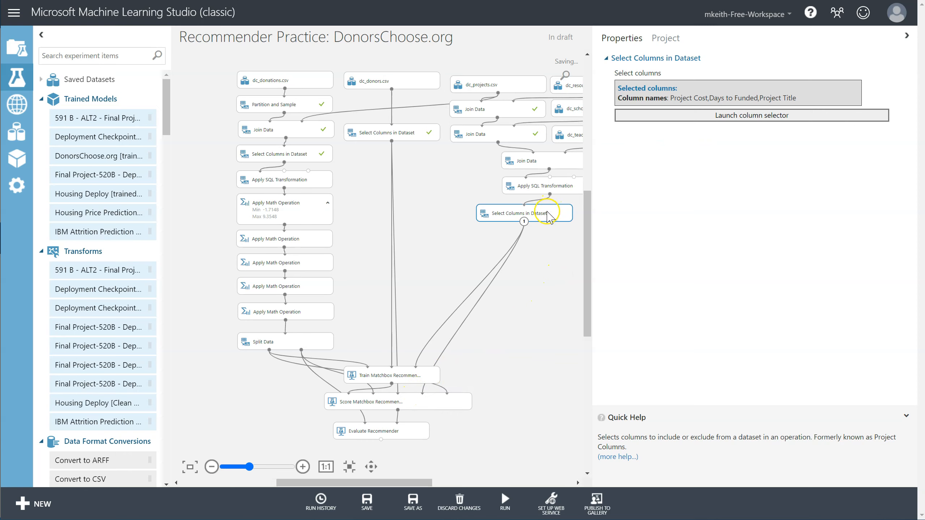
Step: Run the Evaluate Recommender module again using Run selected
left_click(394, 432)
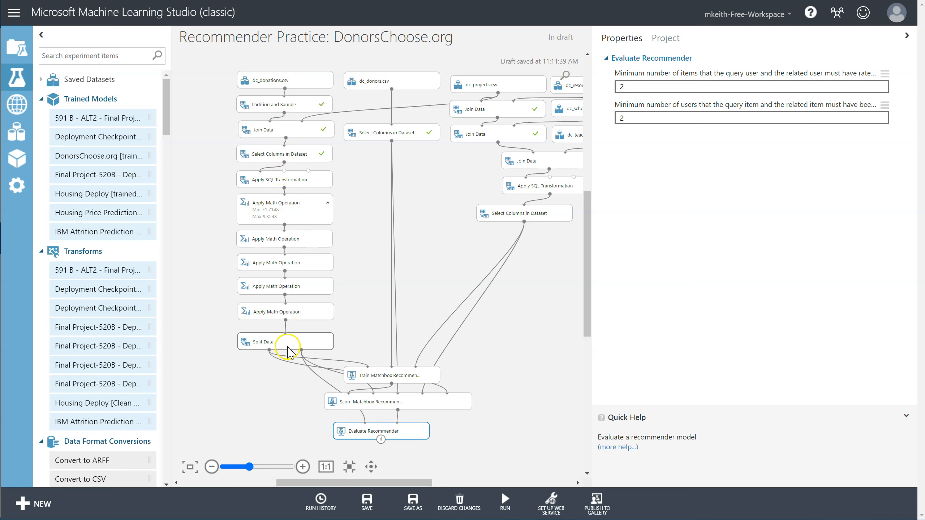
mouse_move(497, 503)
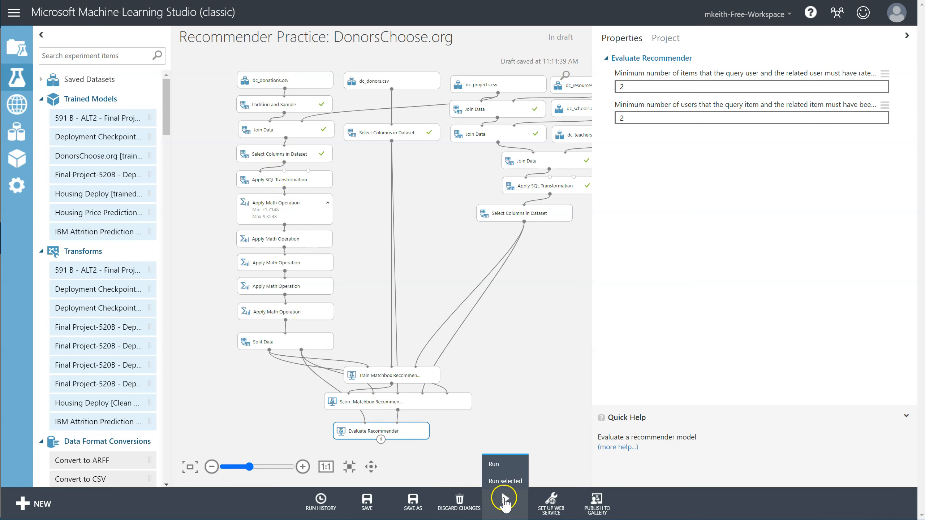
left_click(496, 481)
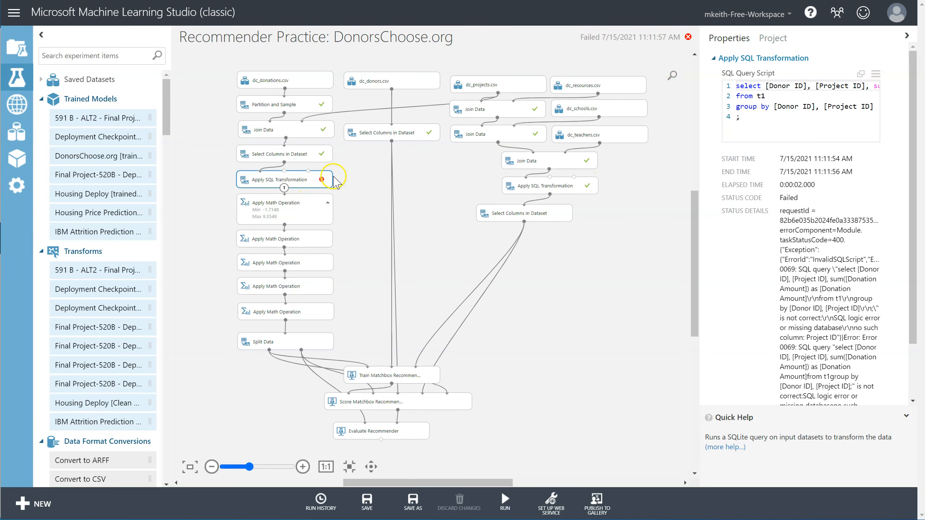
Step: In the donations branch's Apply SQL Transformation query, change Project ID to Project Title in both the select and group by clauses
left_click(802, 89)
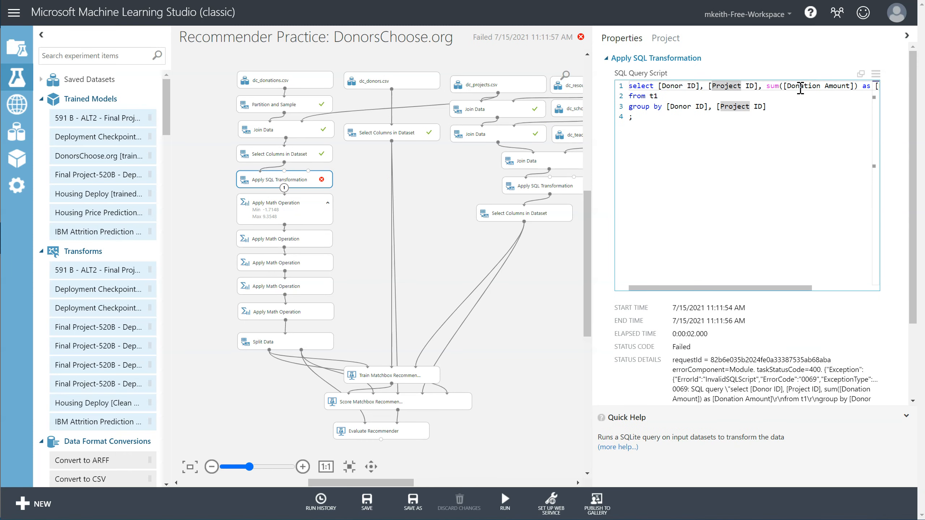
key("Right")
key("Right")
key("shift+Left")
key("shift+Left")
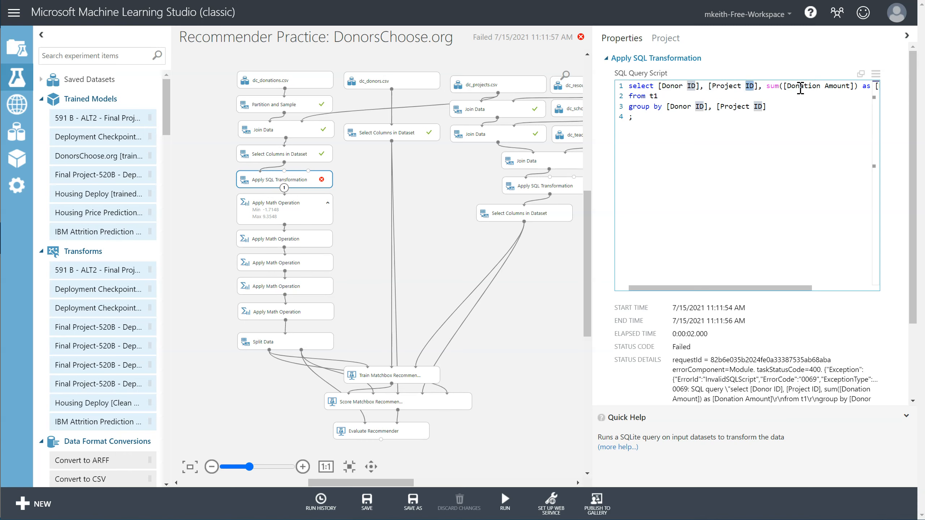
type("Title")
key("ctrl+shift+Left")
key("Down")
key("Down")
key("End")
key("ctrl+shift+Left")
type("Title")
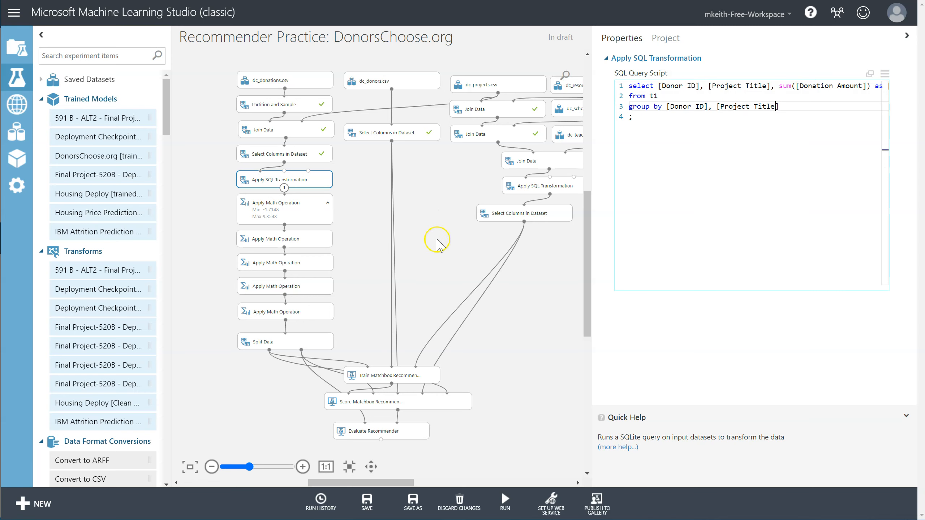
Step: Check the column set of the donations branch's first Apply Math Operation and run the whole experiment
left_click(292, 211)
left_click(296, 245)
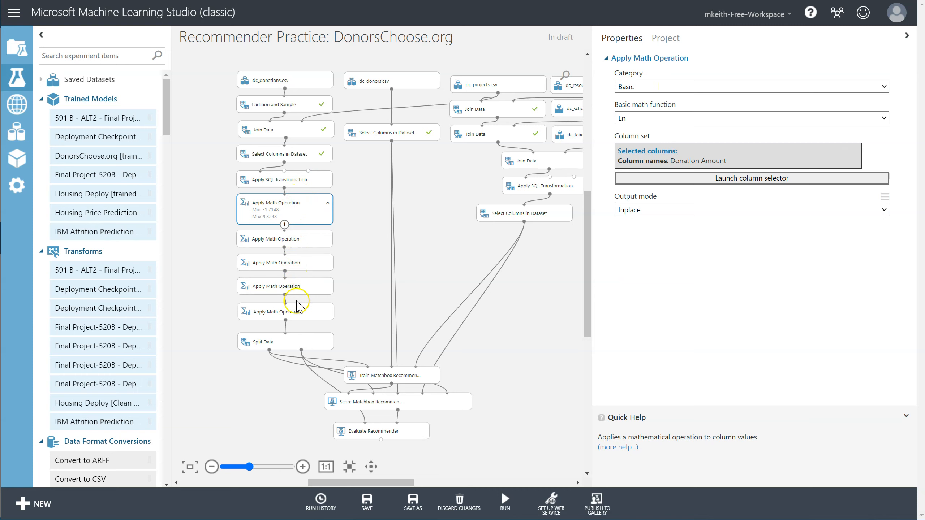
left_click(392, 436)
left_click(505, 500)
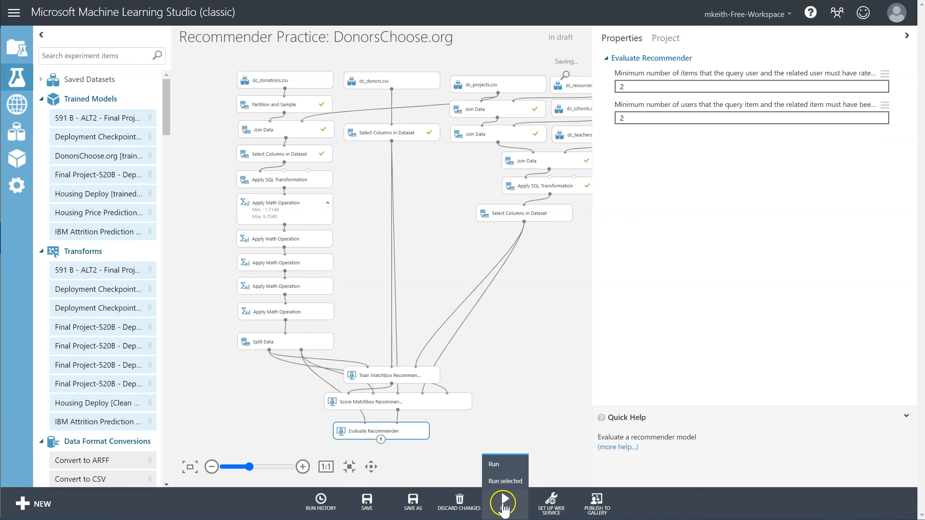
left_click(495, 464)
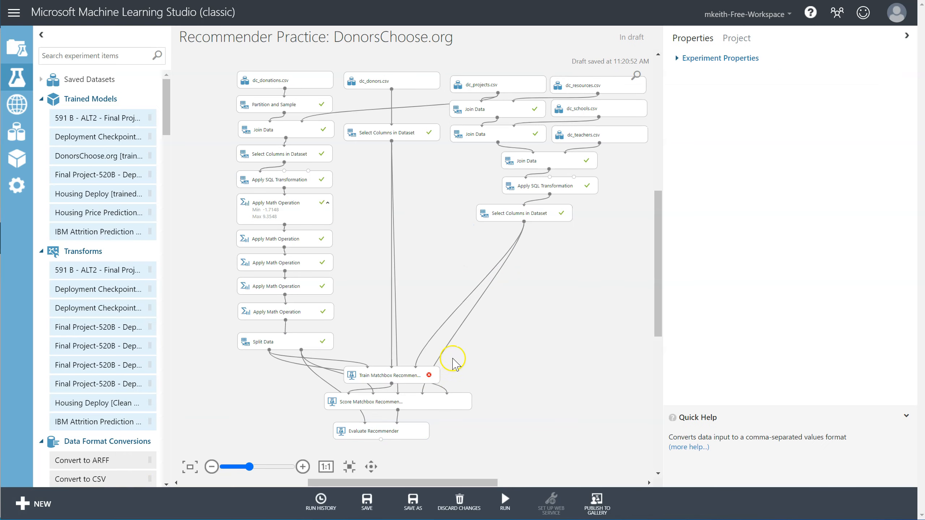
Step: Add [Project ID] before [Project Title] in the select clause of the projects branch's Apply SQL Transformation query
mouse_move(429, 378)
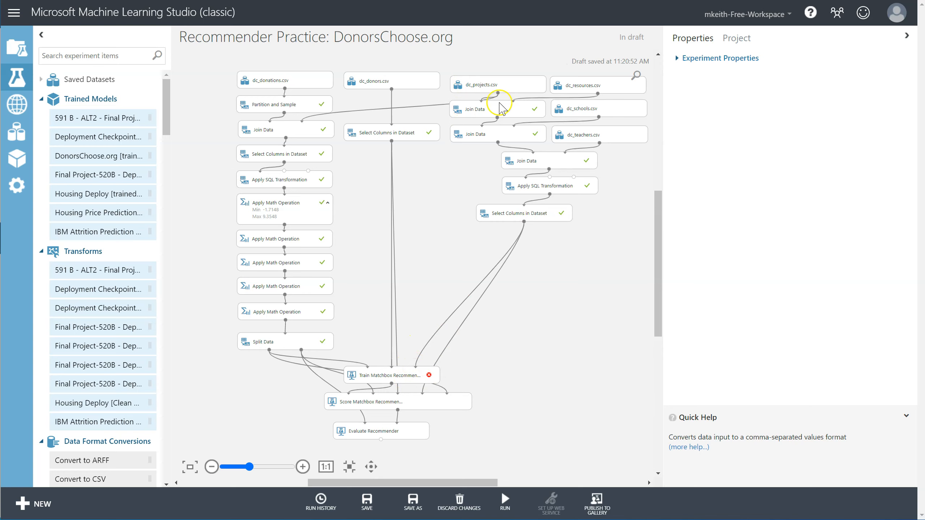
left_click(543, 215)
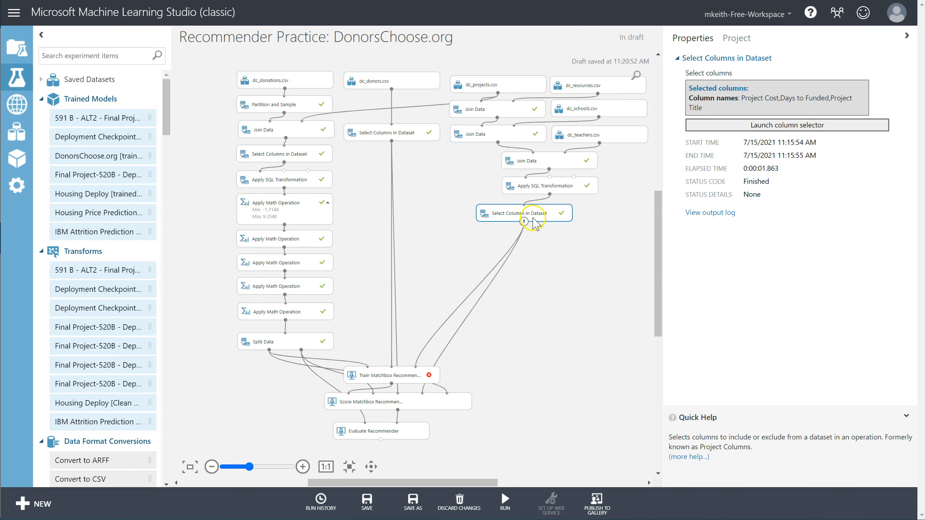
left_click(560, 187)
left_click(727, 95)
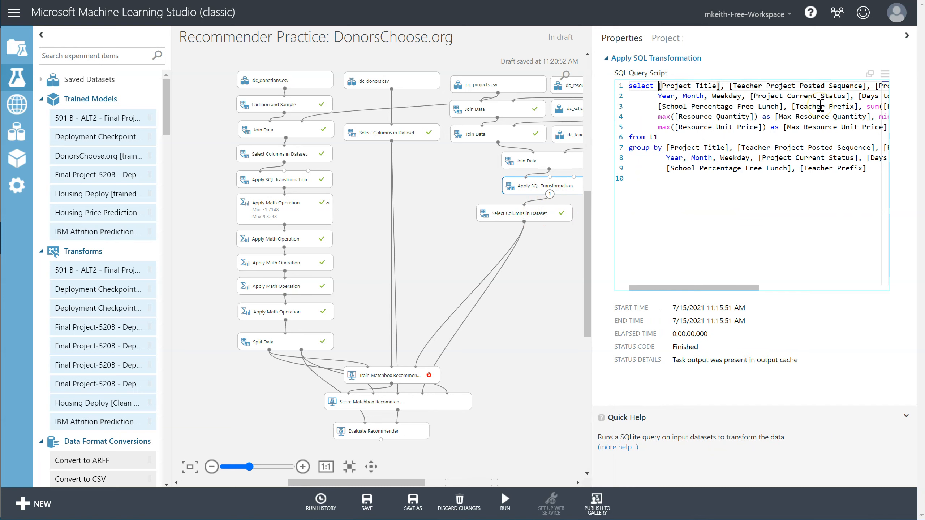
type("[]")
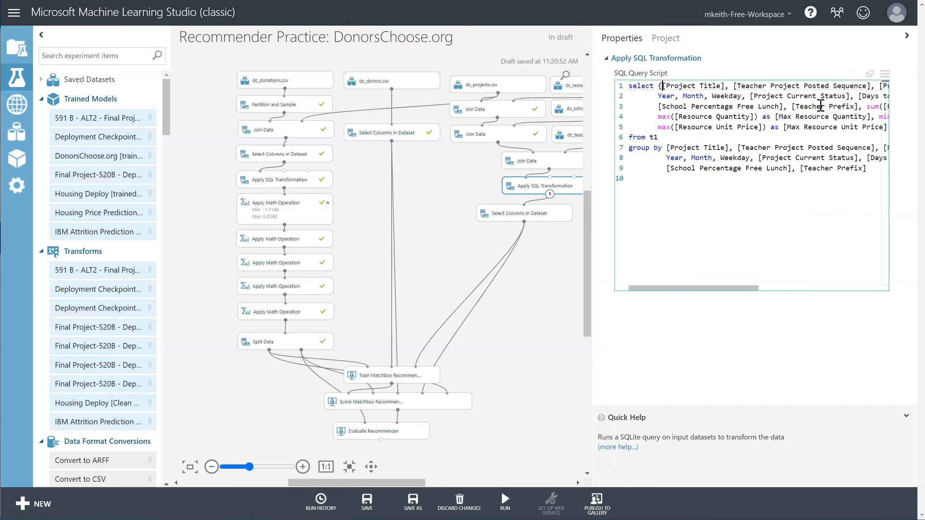
type(", ")
type("Project ID")
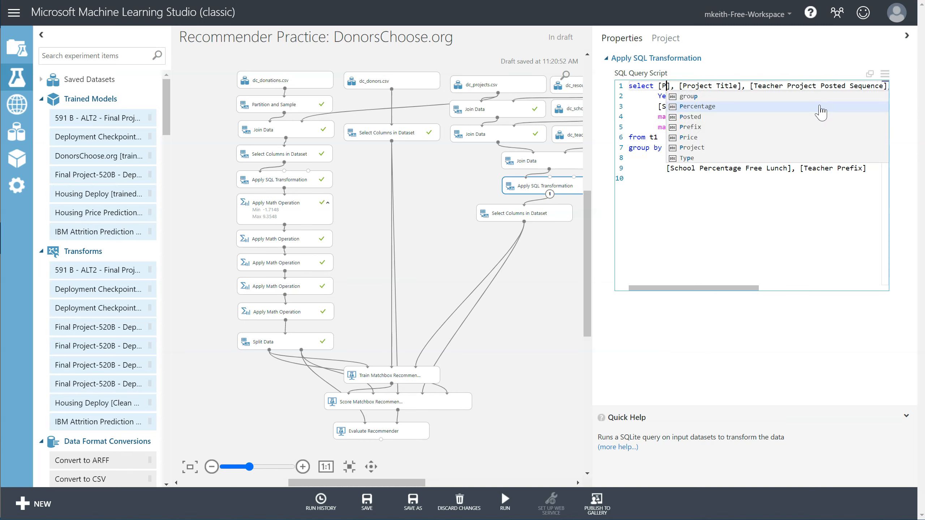
Step: Copy the [Project ID] entry from the select clause to the start of the same query's group by list
key("ctrl+shift+Left")
key("ctrl+shift+Left")
key("ctrl+shift+Left")
key("ctrl+shift+Left")
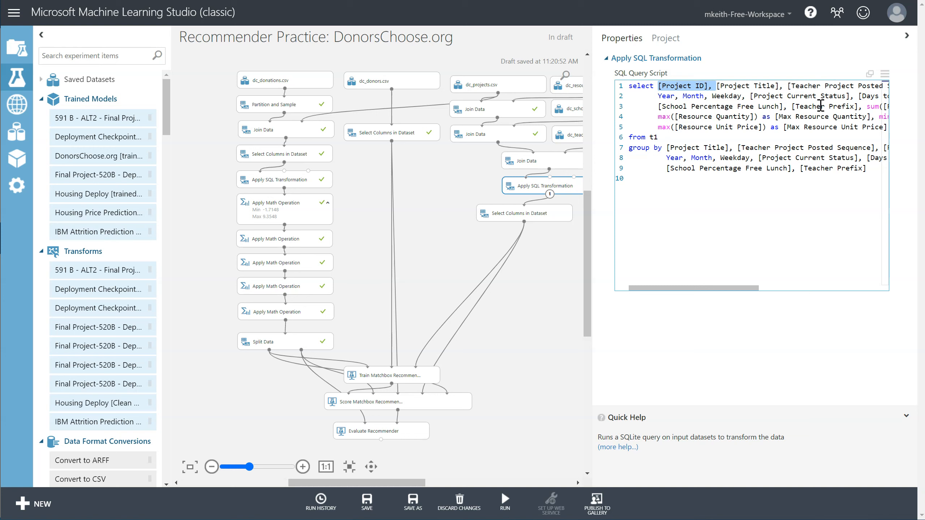
key("Down")
key("Down")
key("Down")
key("Down")
key("Down")
key("Down")
key("ctrl+Left")
key("ctrl+Left")
type("[Project ID],")
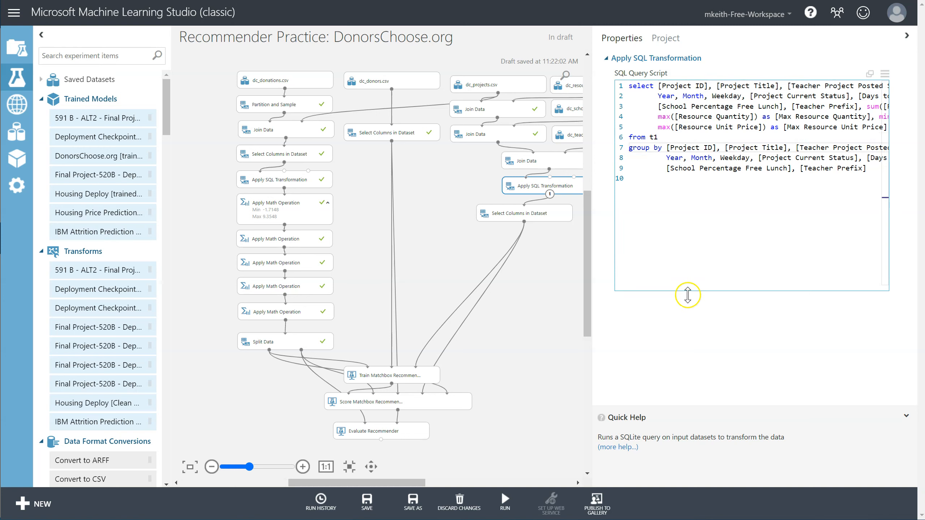
Step: Run the projects branch's Apply SQL Transformation module using Run selected
left_click(549, 215)
left_click(570, 187)
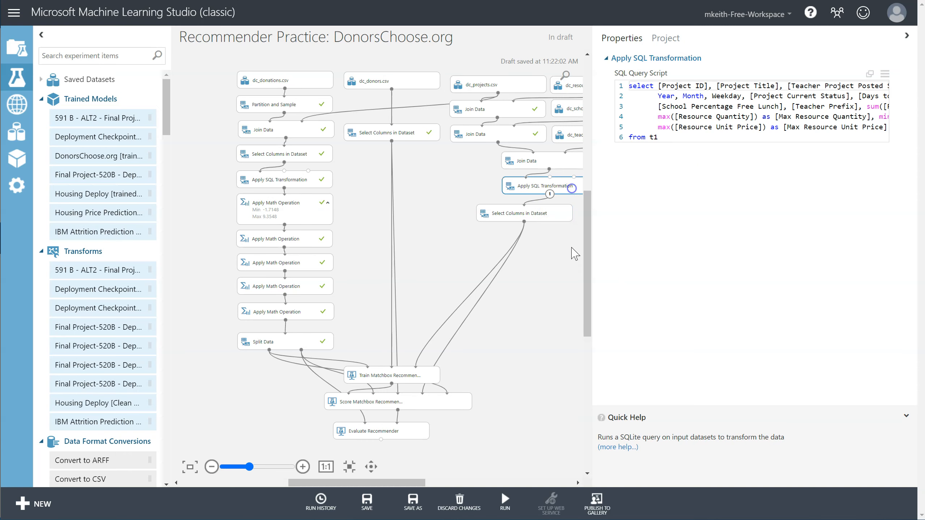
left_click(505, 500)
left_click(506, 481)
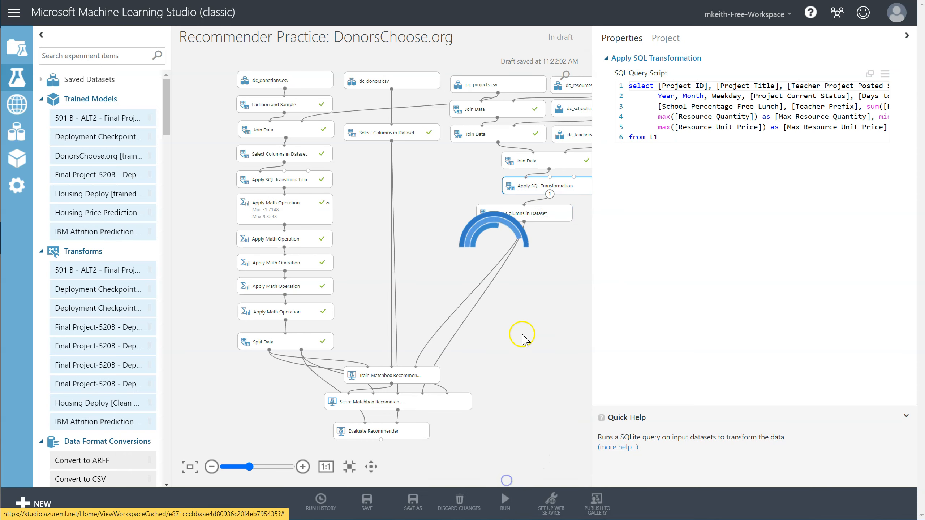
Step: Add Project ID to the selected columns of the projects branch's Select Columns in Dataset module
left_click_drag(593, 267, 678, 267)
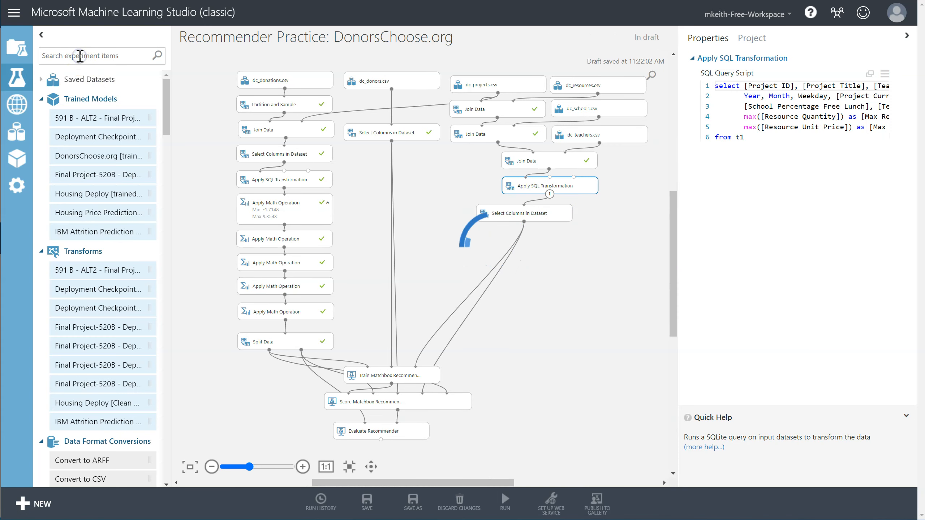
type("sel")
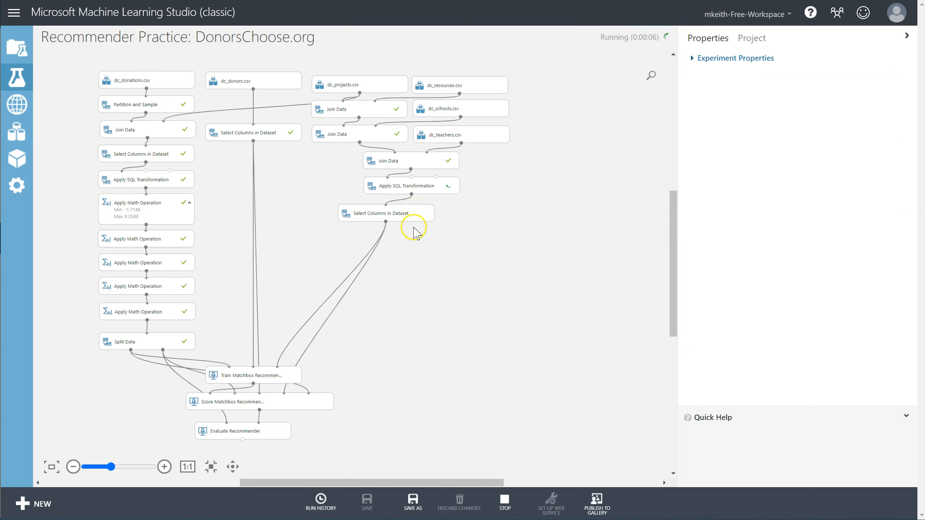
left_click(416, 218)
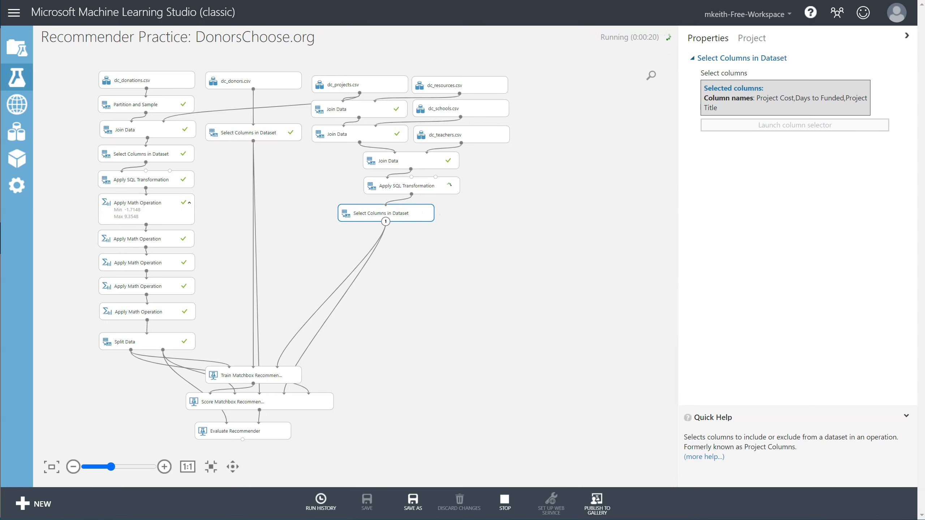
left_click(546, 213)
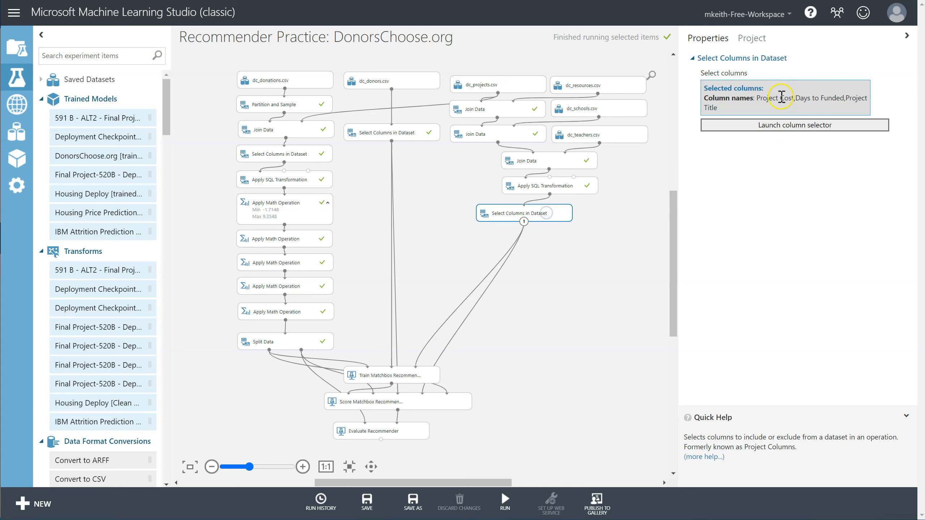
left_click(784, 122)
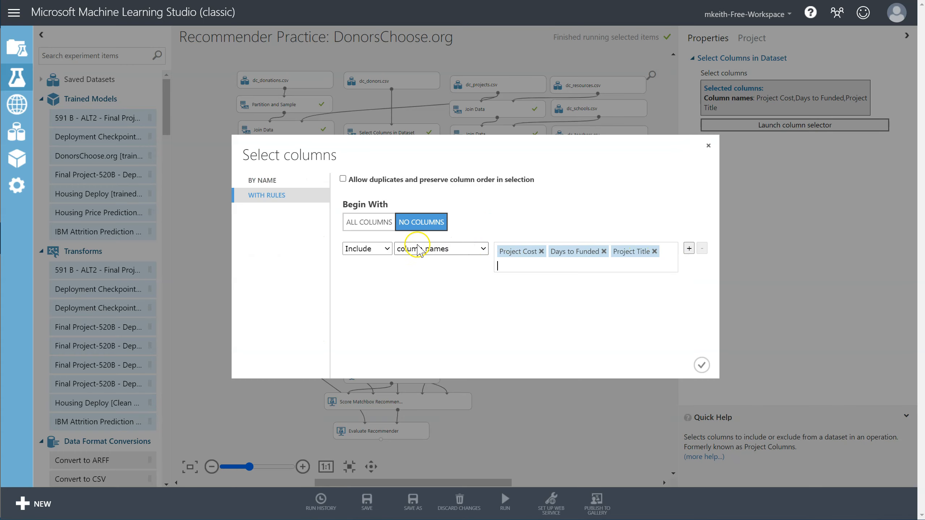
left_click(263, 180)
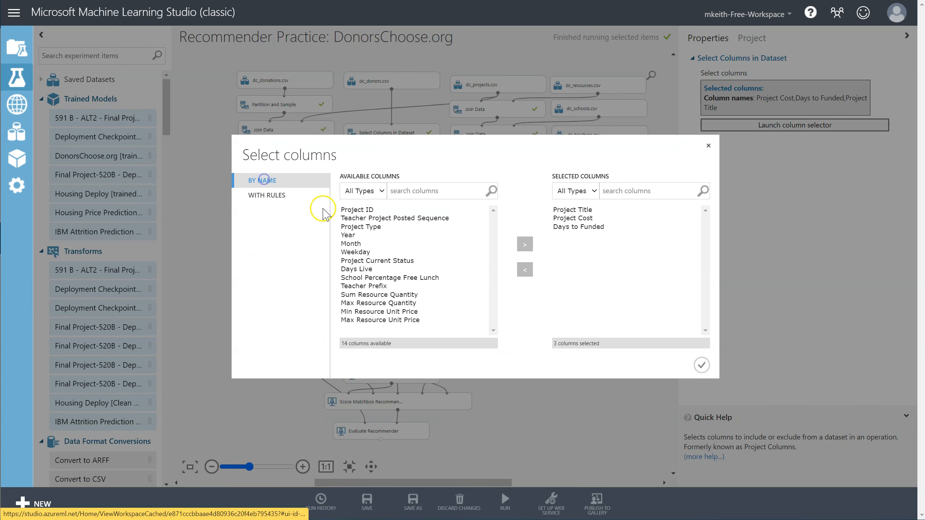
left_click(370, 209)
left_click(524, 245)
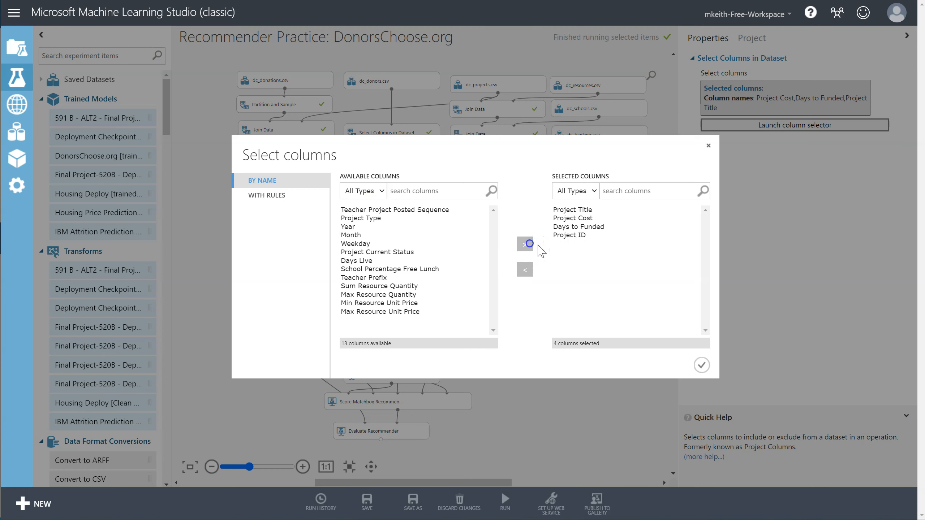
left_click(701, 365)
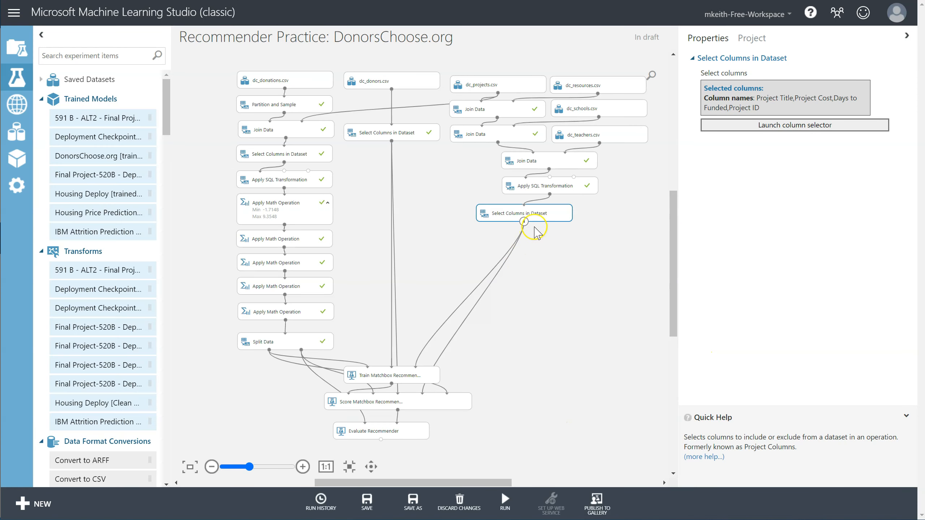
Step: Add a Convert to CSV module, connect it to the projects branch's Select Columns in Dataset output, and run it using Run selected
left_click(106, 56)
type("convert")
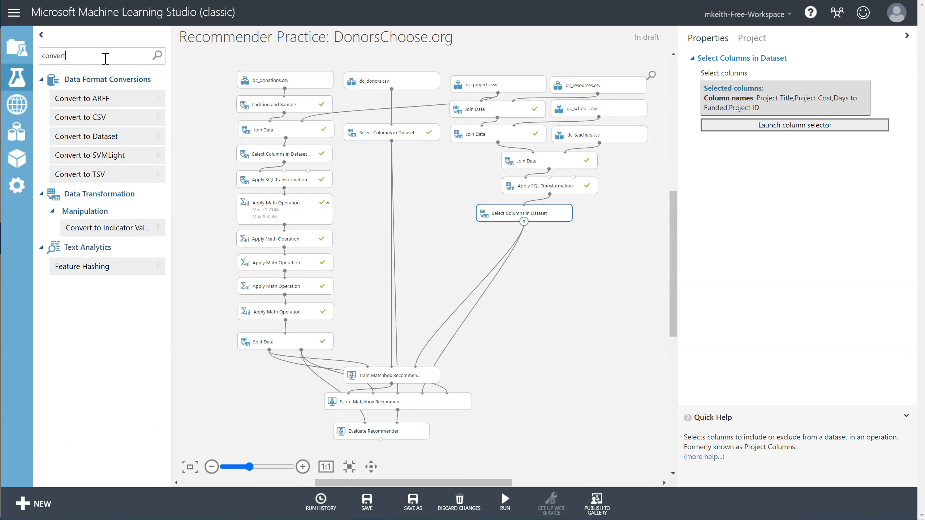
left_click_drag(99, 117, 547, 262)
left_click_drag(517, 215, 559, 253)
mouse_move(507, 499)
left_click(508, 482)
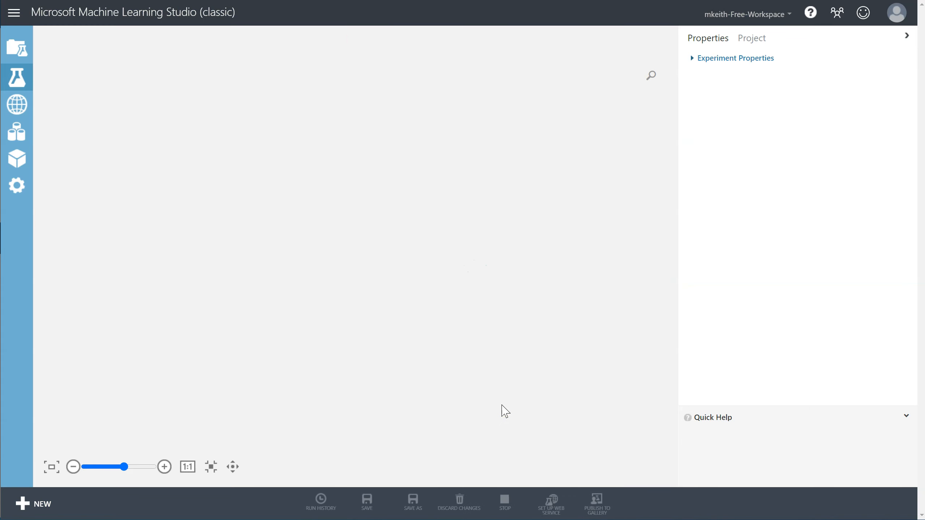
left_click(456, 320)
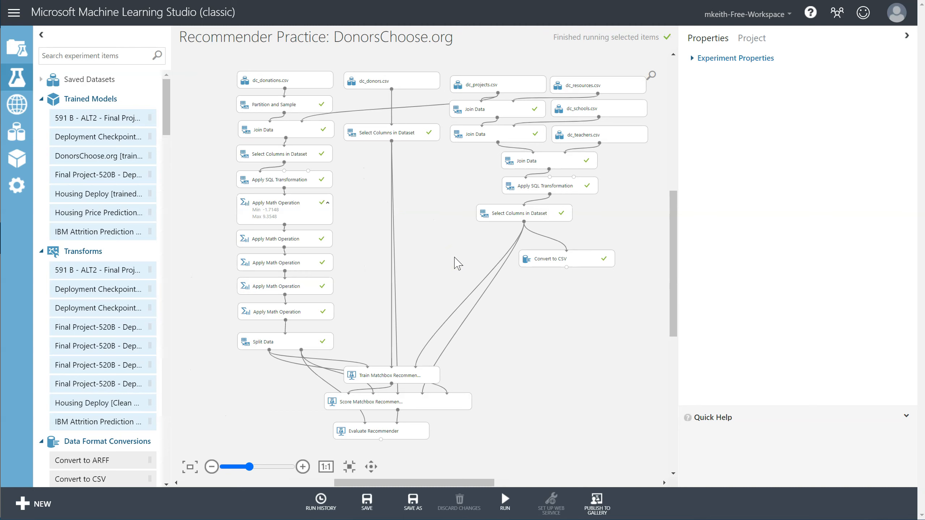
Step: Download the Convert to CSV results dataset, open it in Excel, and widen the Project ID and Project Title columns to show their full contents
right_click(591, 261)
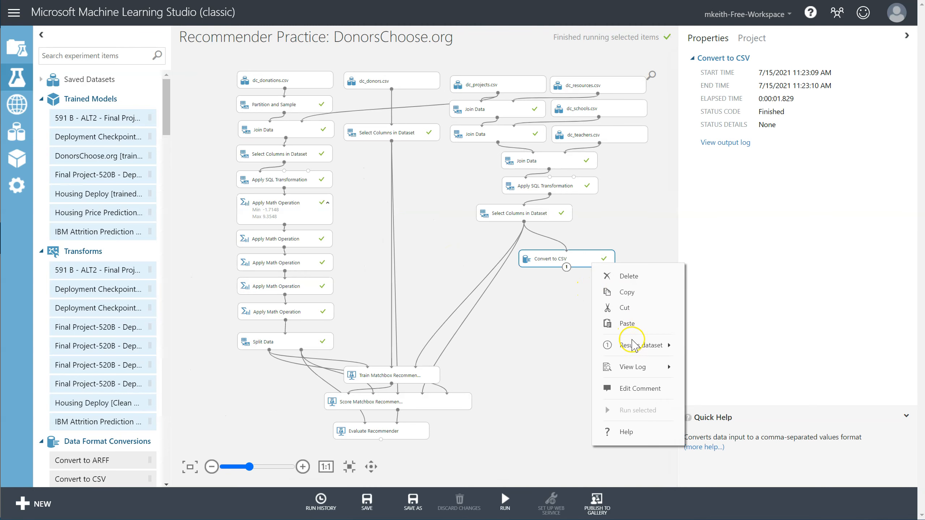
mouse_move(626, 344)
left_click(709, 346)
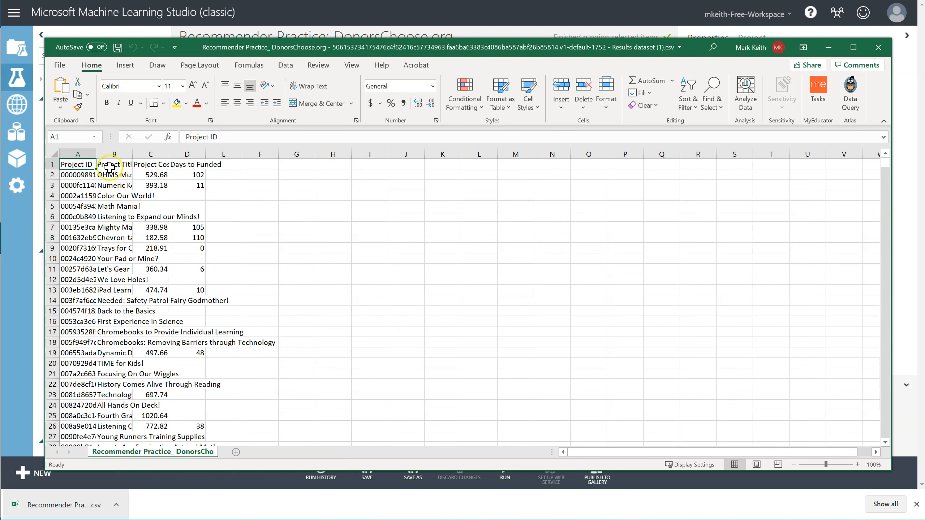
double_click(98, 156)
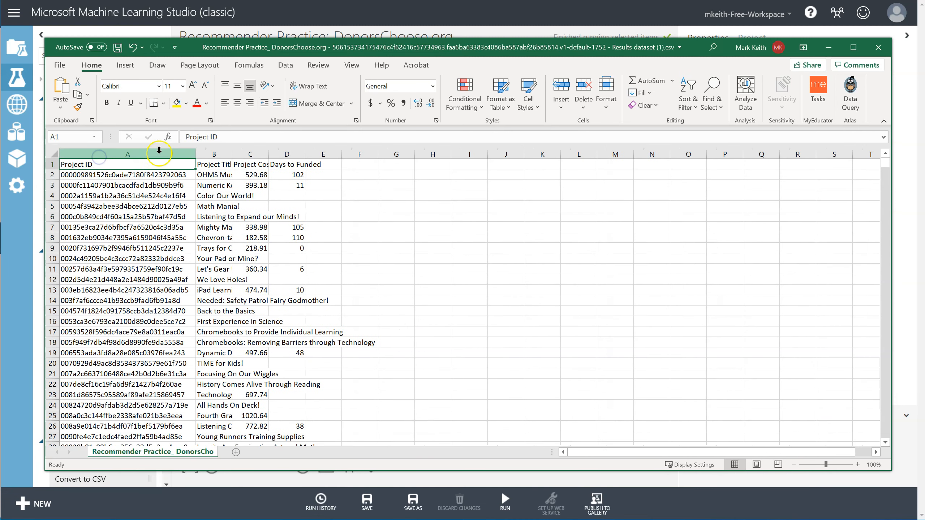
left_click_drag(230, 156, 554, 154)
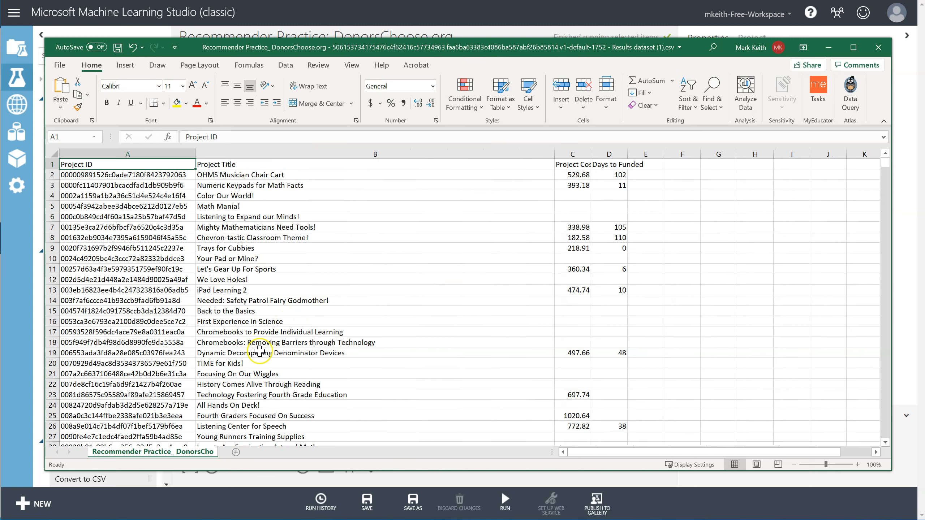
Step: Convert the data range into a table with a header row and sort it by Project Title from A to Z
left_click(236, 216)
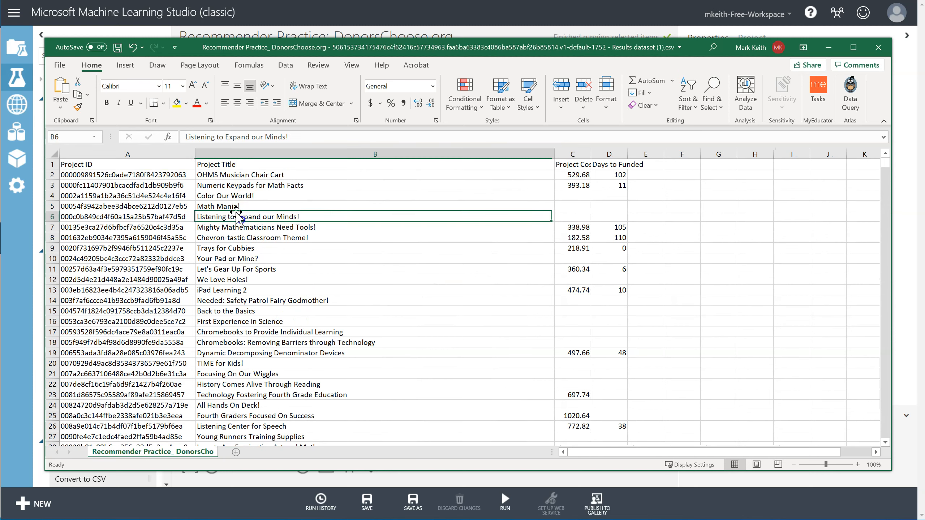
left_click(125, 65)
left_click(97, 95)
left_click(138, 90)
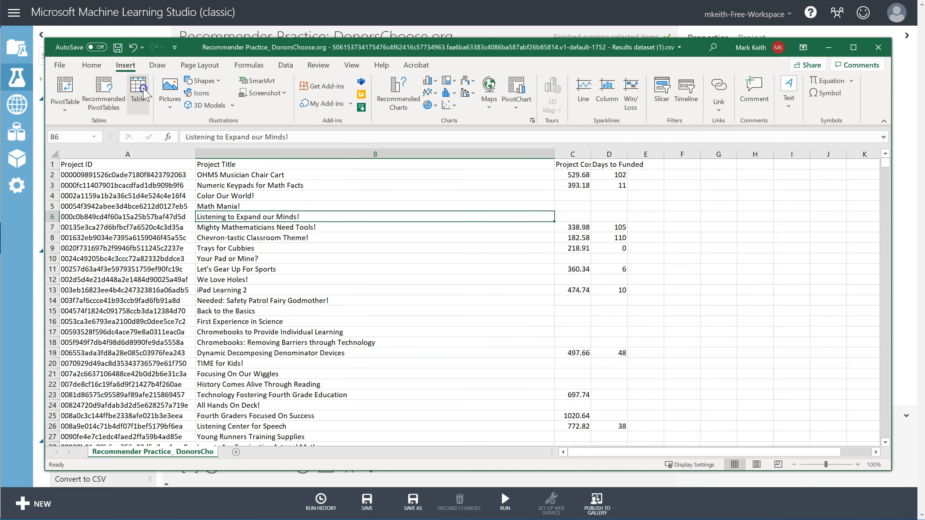
left_click(542, 308)
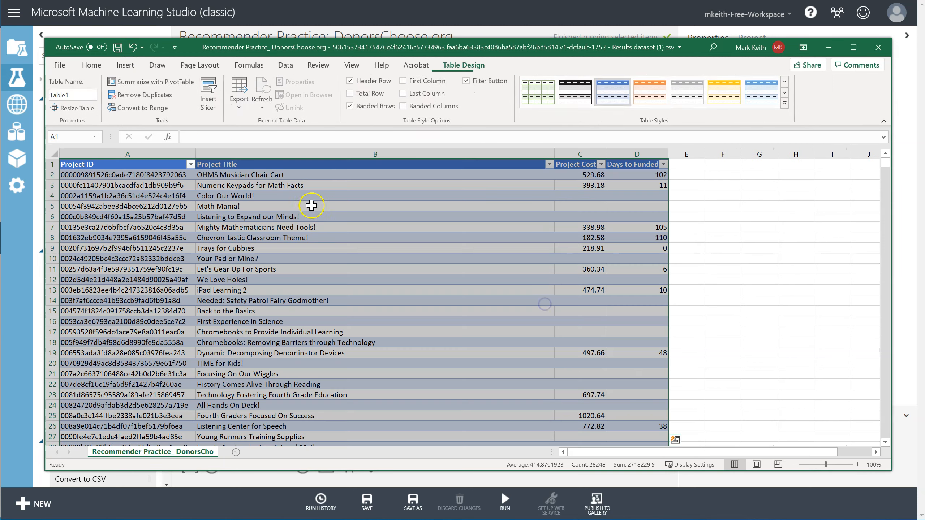
left_click(549, 164)
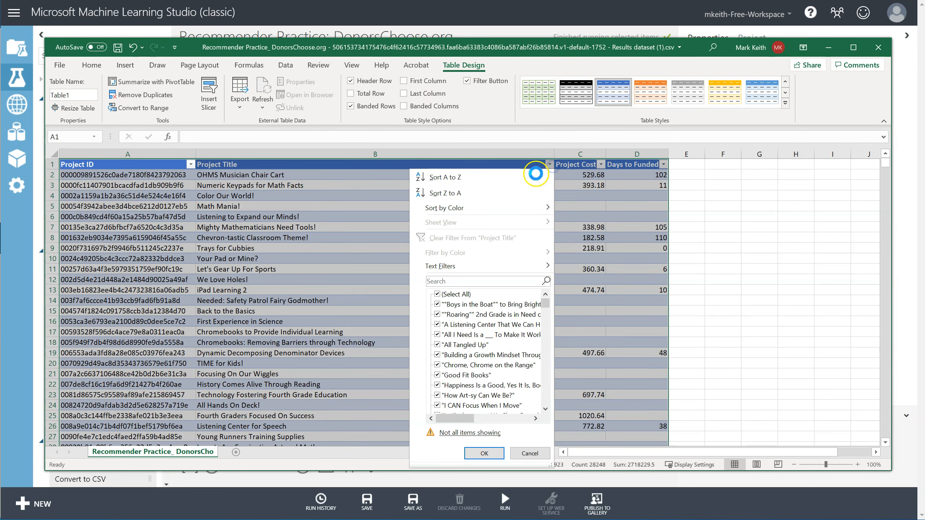
left_click(489, 180)
Step: Examine the sorted project titles for duplicates and compare the Project IDs of the "Books, Books, Books" rows
scroll(302, 379, "down", 19)
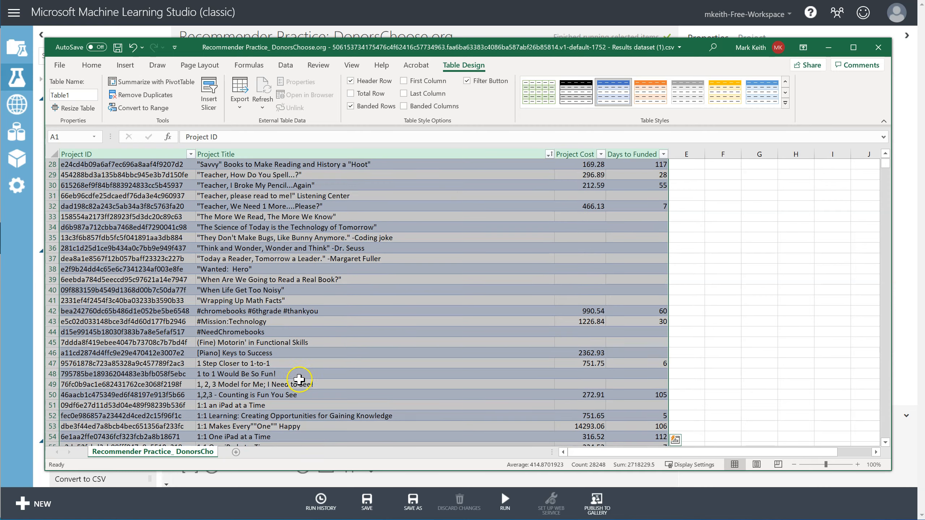
scroll(299, 379, "down", 20)
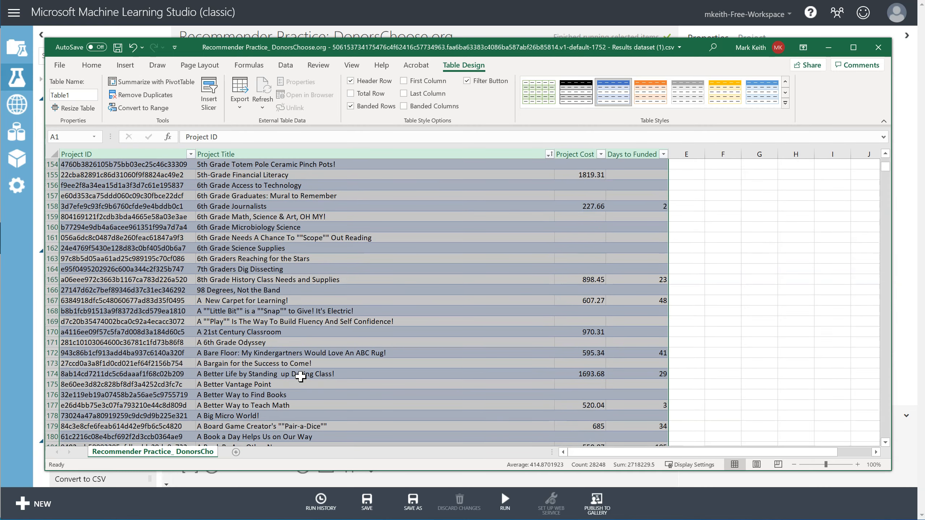
scroll(303, 378, "down", 20)
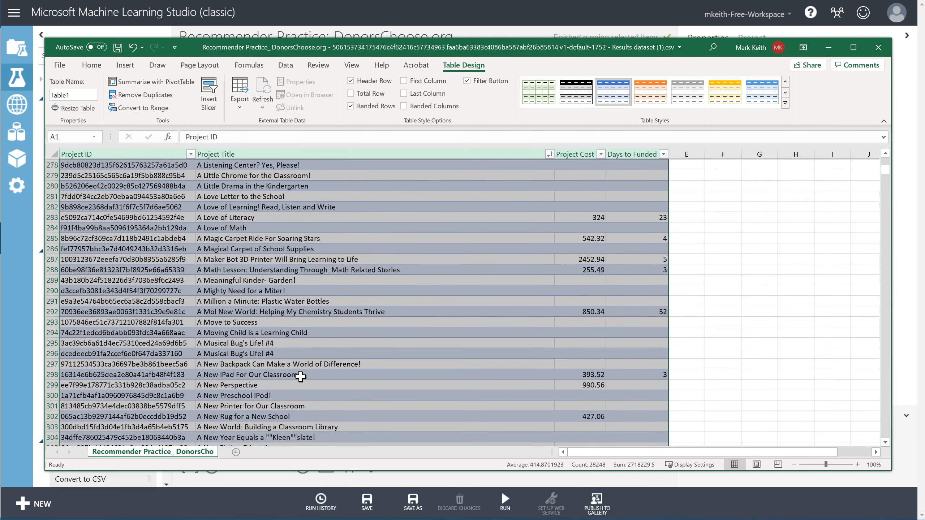
left_click_drag(885, 172, 888, 194)
scroll(342, 351, "down", 9)
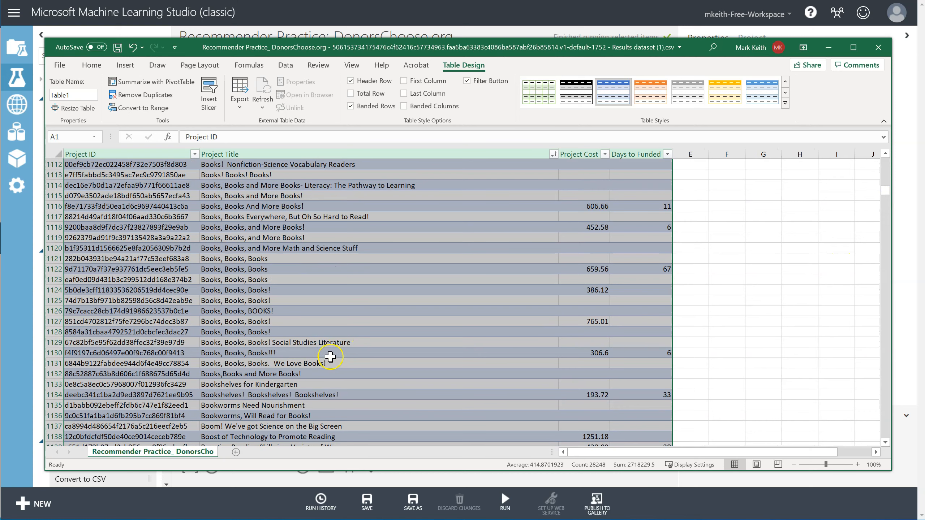
left_click(259, 260)
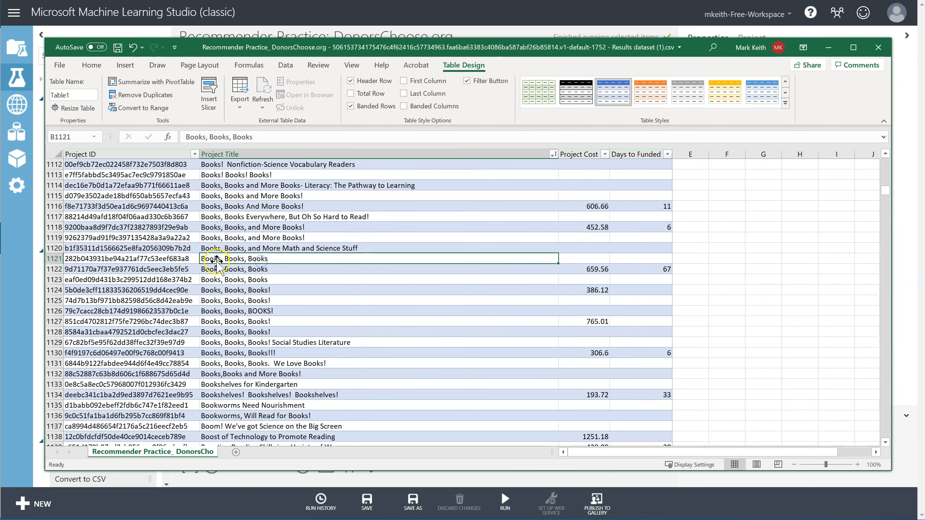
left_click_drag(219, 262, 226, 285)
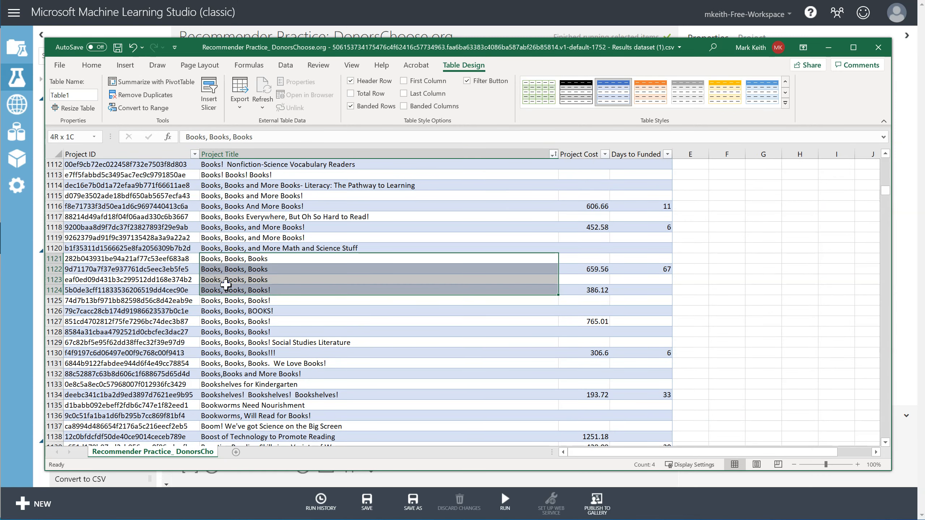
left_click_drag(172, 259, 171, 276)
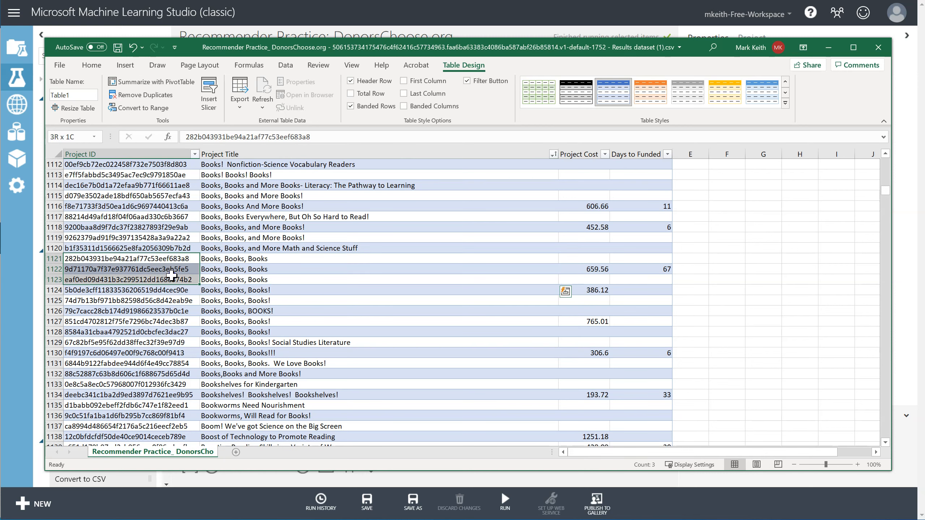
Step: Search the worksheet for "Chrome, Chrome" and close the search dialog
left_click(237, 321)
key("ctrl+f")
type("Chrome, Chrome")
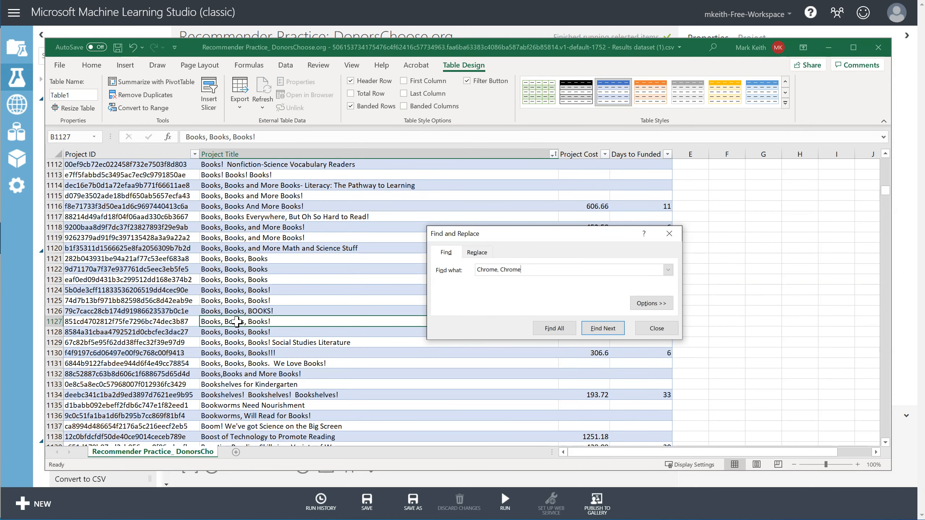
key("Return")
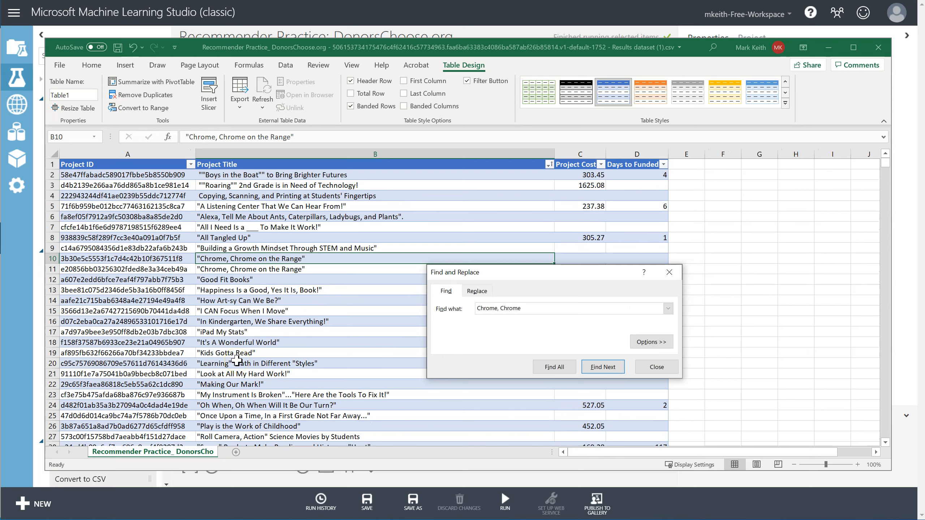
left_click(661, 278)
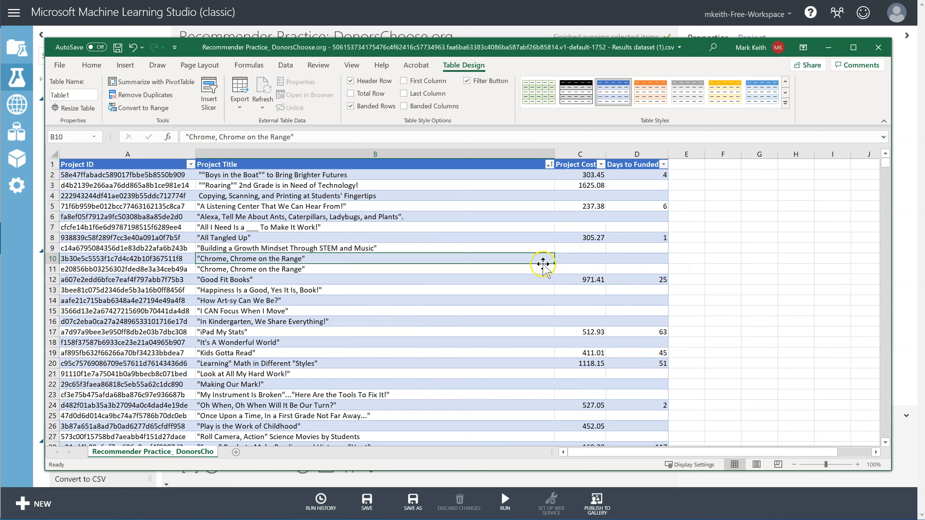
Step: Check Project Cost and Days to Funded for missing values and compare the "Chrome, Chrome on the Range" rows' IDs and titles
left_click_drag(582, 256, 582, 270)
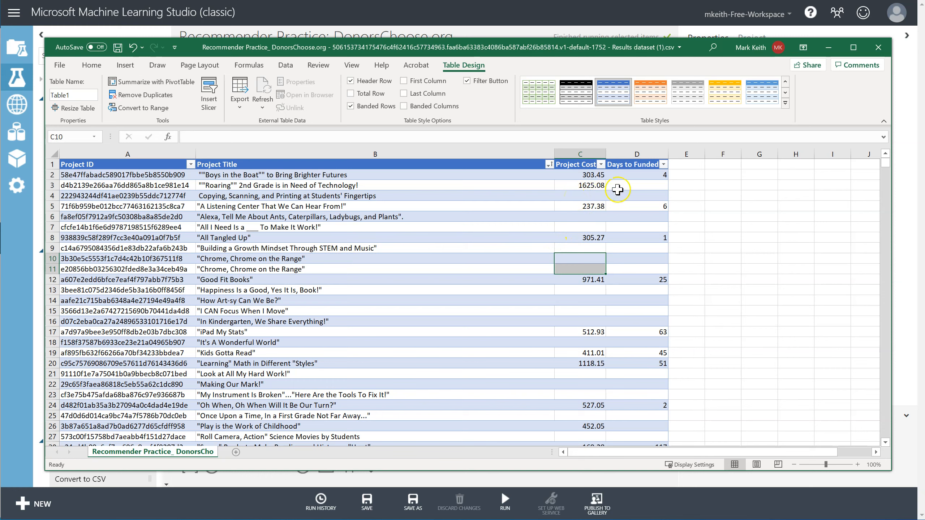
left_click_drag(626, 185, 634, 197)
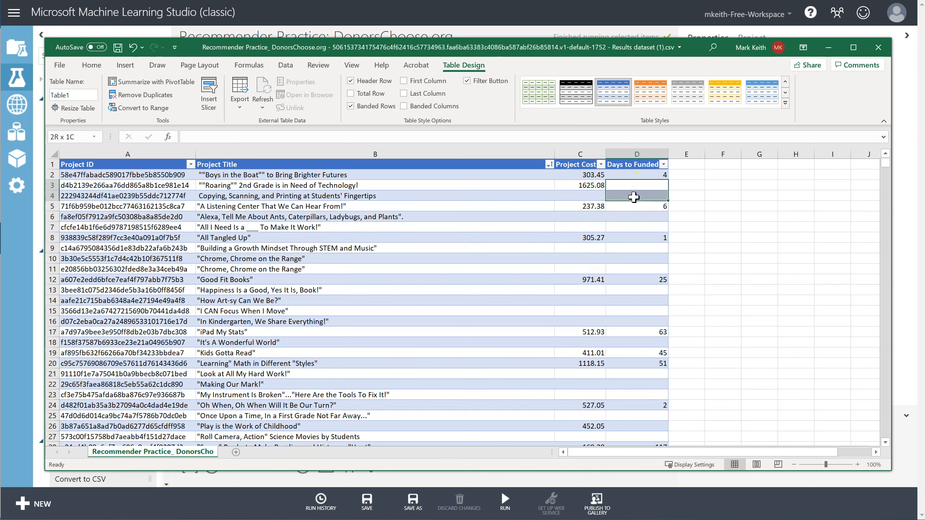
left_click(634, 228)
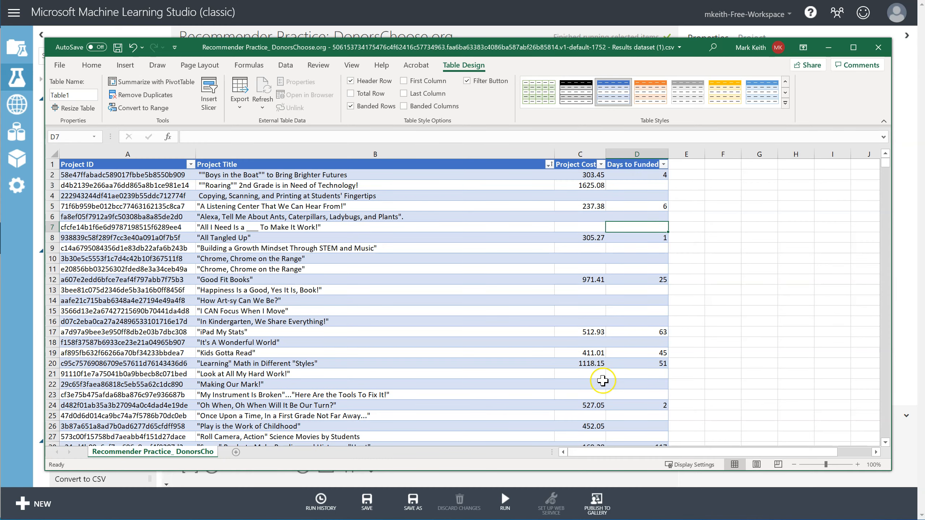
scroll(600, 380, "down", 10)
scroll(600, 380, "down", 9)
scroll(601, 379, "up", 19)
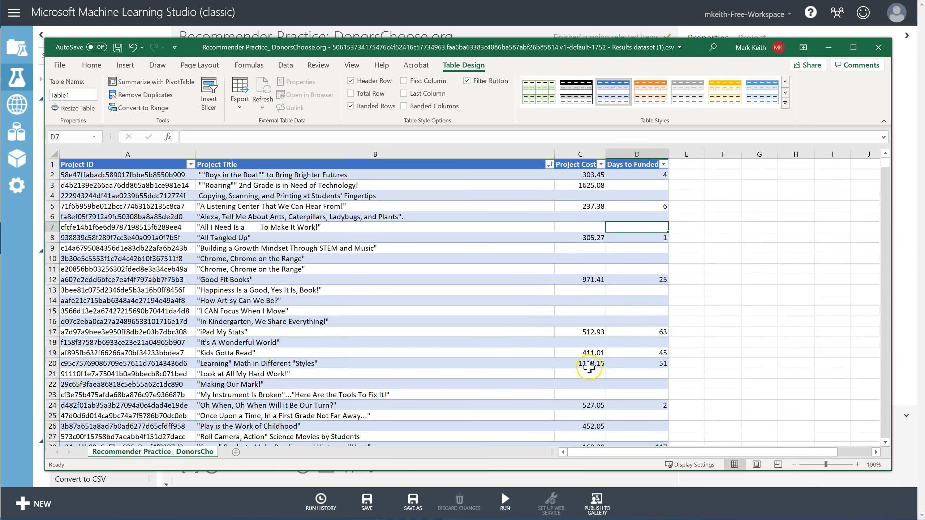
left_click_drag(583, 216, 583, 227)
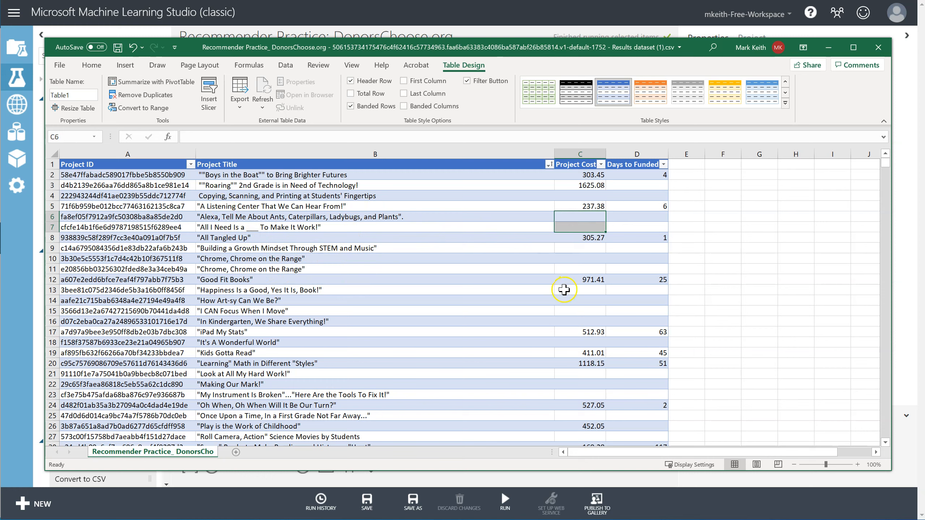
left_click_drag(182, 260, 206, 269)
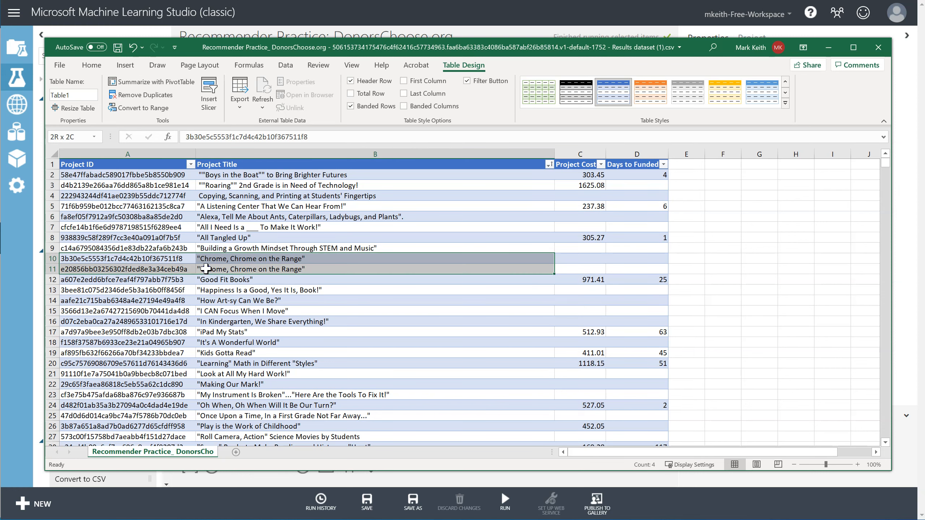
Step: Examine the titles around the two "Chrome, Chrome on the Range" rows and compare that repeated title
left_click_drag(206, 269, 206, 269)
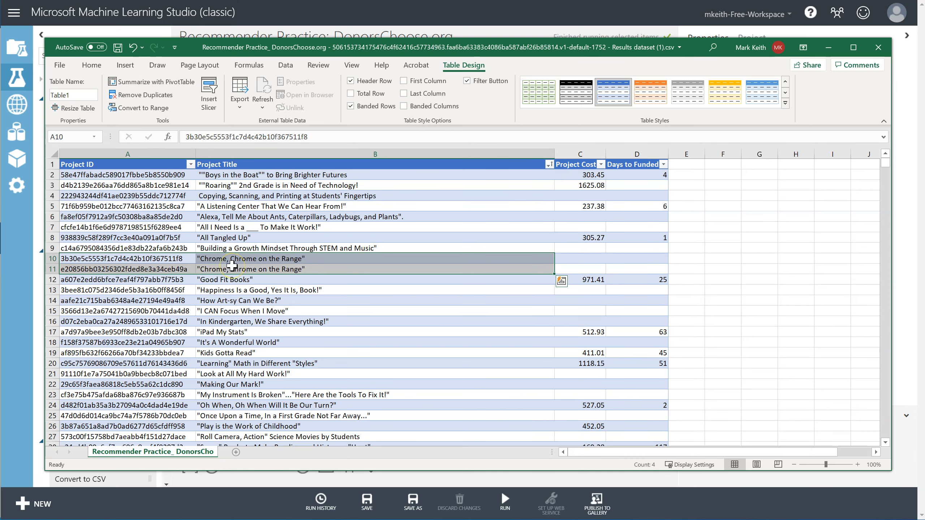
scroll(230, 306, "down", 6)
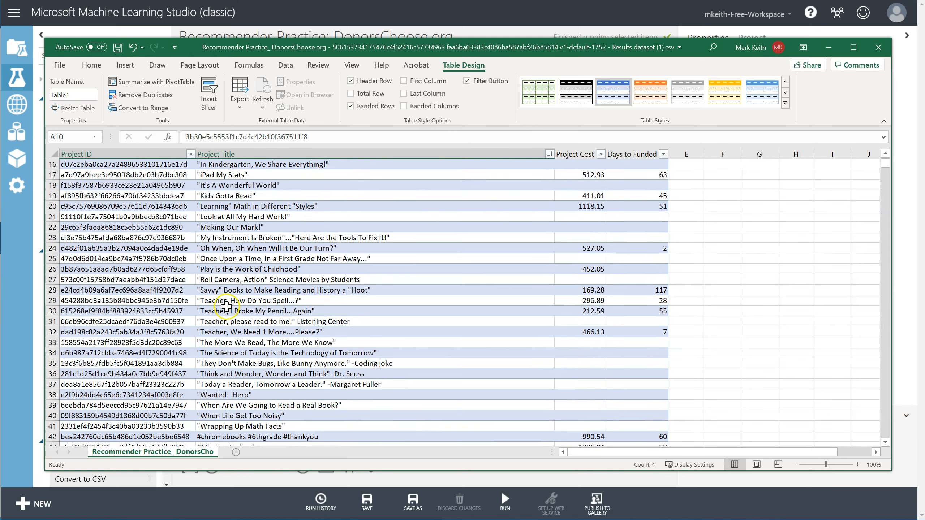
scroll(229, 307, "down", 2)
scroll(364, 321, "up", 8)
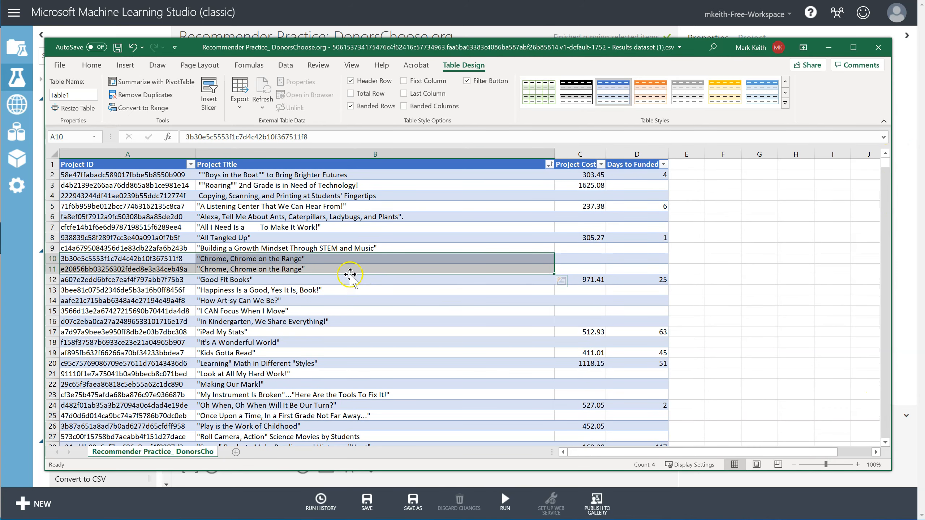
left_click(306, 223)
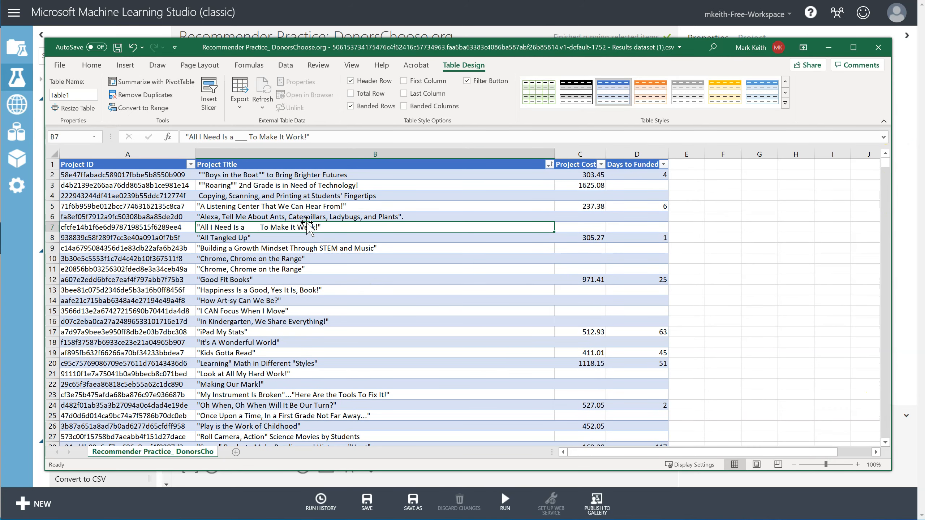
key("Down")
key("Down")
key("Down")
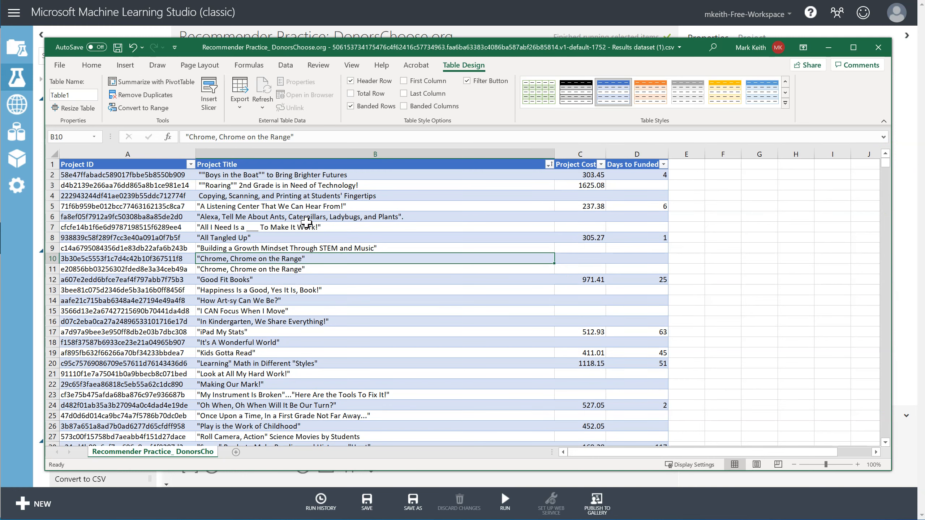
key("shift+Down")
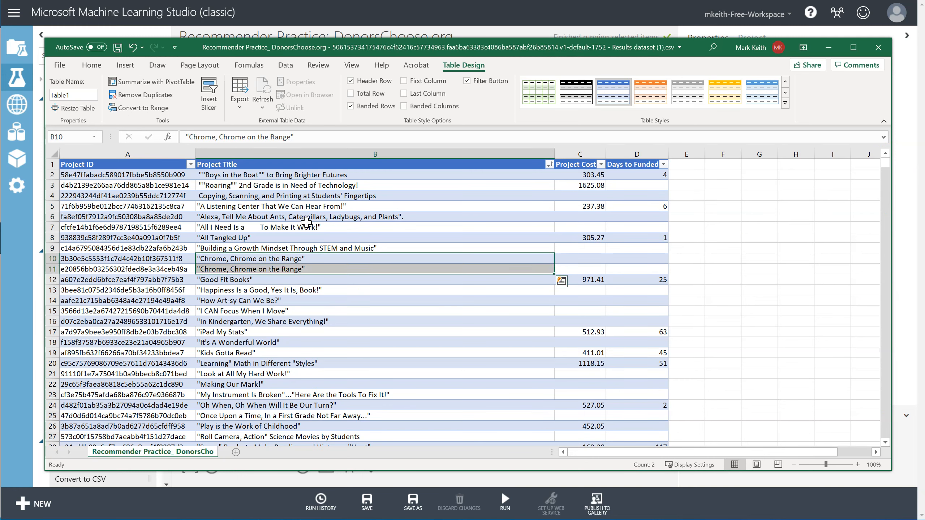
Step: Scan down the sorted Project Title column for further duplicate titles
key("Down")
key("Down")
key("Down")
key("Down")
key("Down")
key("Down")
key("Down")
key("Down")
key("Down")
key("Down")
key("Down")
key("Down")
key("Down")
key("Down")
key("Down")
key("Down")
key("Down")
key("Down")
key("Down")
key("Down")
key("Down")
key("Down")
key("Down")
key("Down")
key("Down")
key("Down")
key("Down")
key("Down")
key("Down")
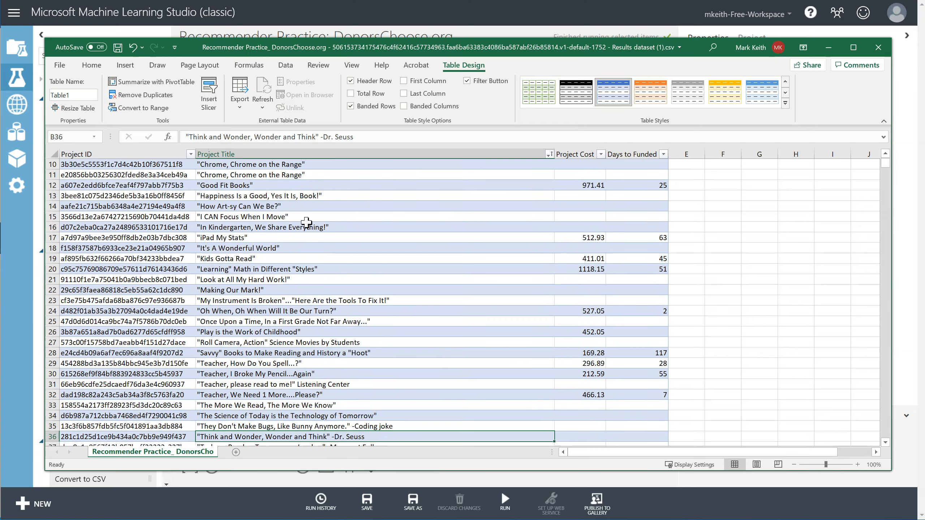
key("Down")
key("Down")
key("Down")
key("Down")
key("Down")
key("Down")
key("Down")
key("Down")
key("Down")
key("Down")
key("Down")
key("Down")
key("Down")
key("Down")
key("Down")
key("Down")
key("Down")
key("Down")
key("Down")
key("Down")
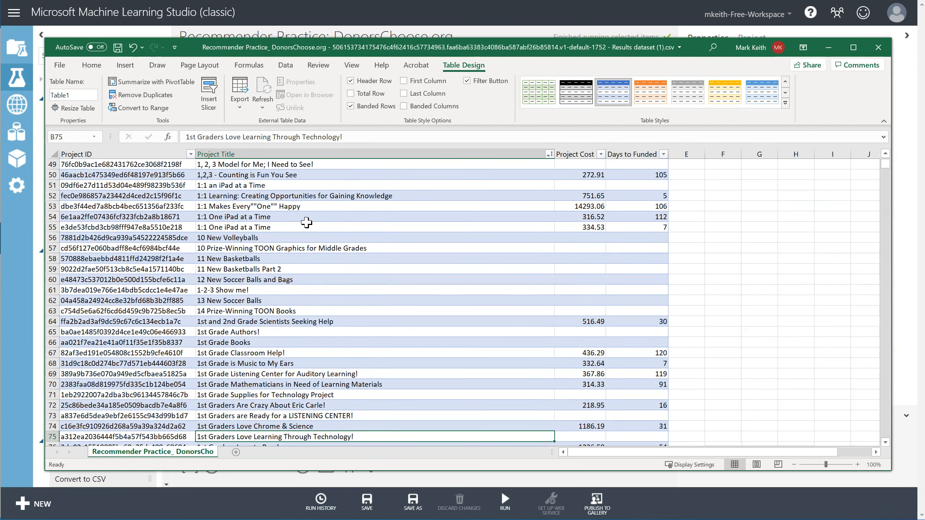
key("Down")
key("Down")
key("Down")
key("Down")
key("Down")
key("Down")
key("Down")
key("Down")
key("Down")
key("Down")
key("Down")
key("Down")
key("Down")
key("Down")
key("Down")
key("Down")
key("Down")
key("Down")
key("Down")
key("Down")
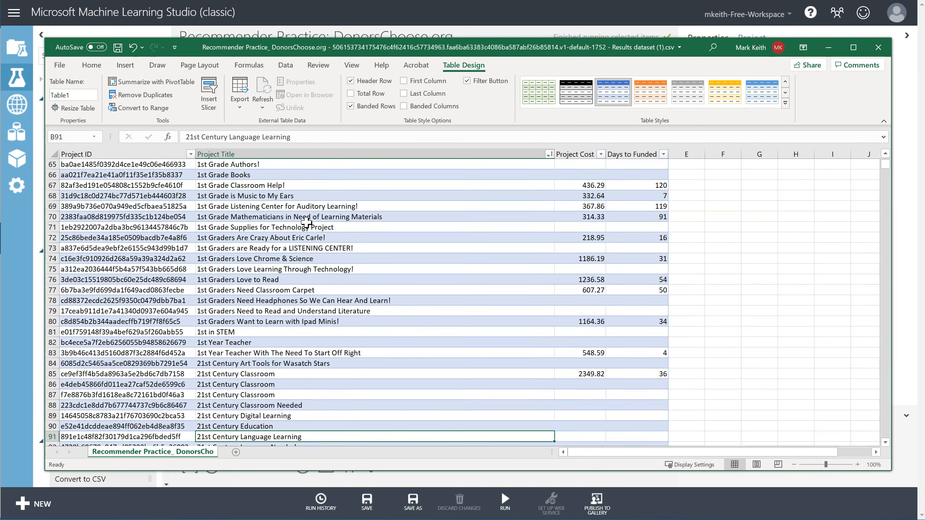
key("Up")
key("Up")
key("Up")
key("Up")
key("Up")
key("Up")
key("Up")
key("Up")
key("Up")
key("Up")
key("Up")
key("Up")
key("Up")
key("Up")
key("Up")
key("Up")
key("Up")
key("Up")
key("Up")
key("Up")
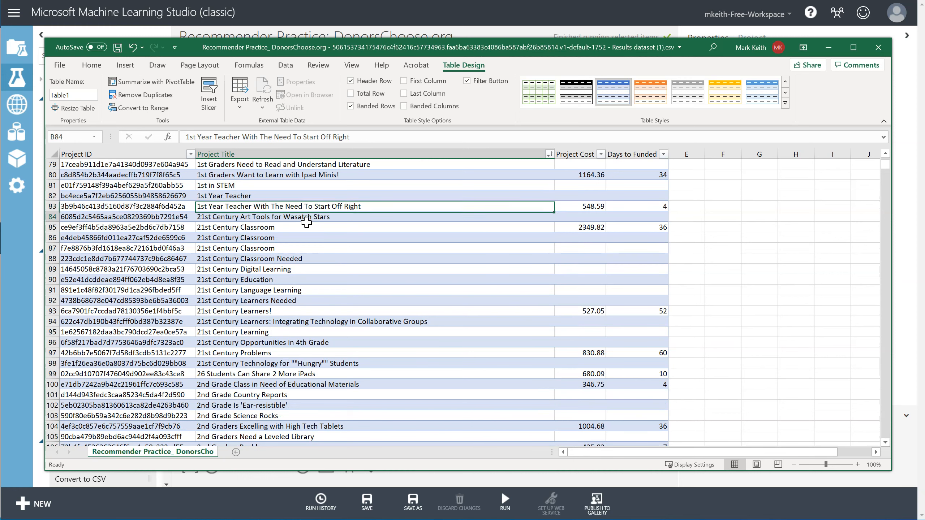
Step: Compare the "21st Century Classroom" rows by title, Project Cost and Days to Funded
key("Down")
key("Down")
key("Down")
key("shift+Down")
key("shift+Down")
key("shift+Down")
key("shift+Up")
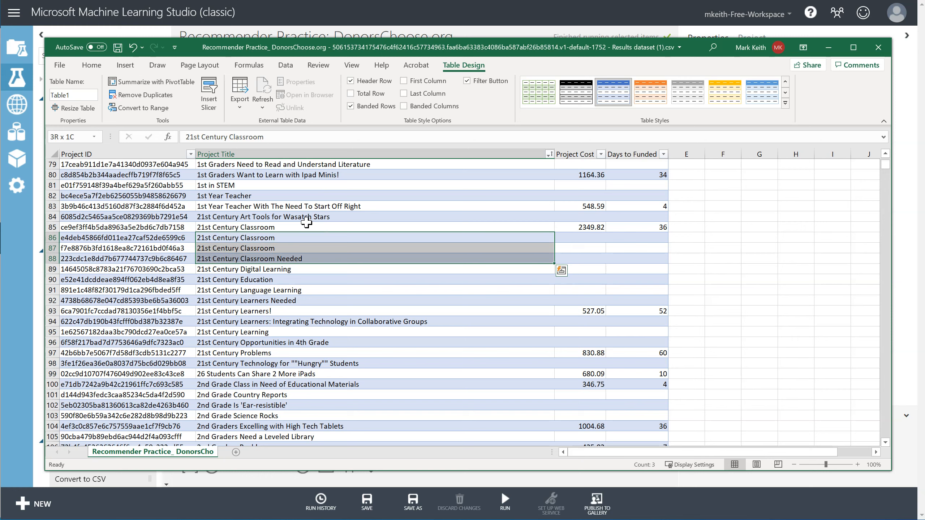
key("shift+Right")
key("shift+Right")
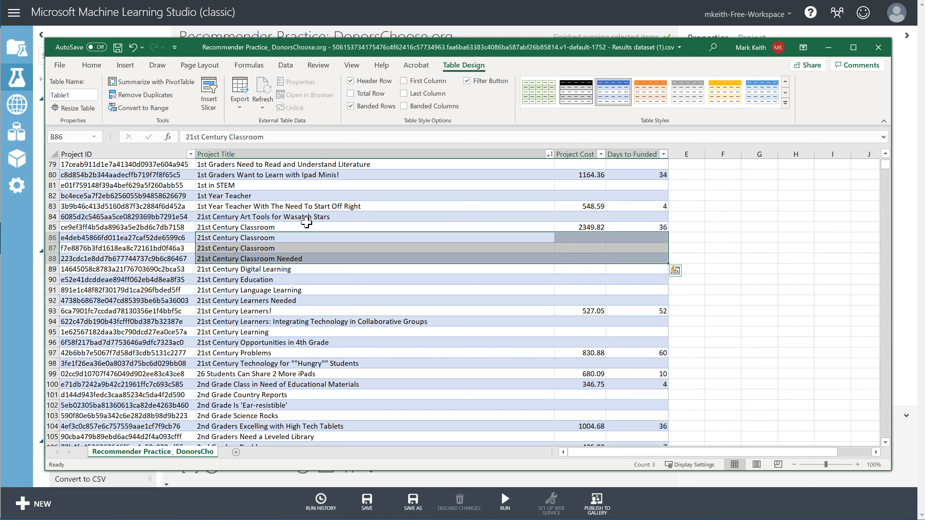
key("Down")
key("Up")
key("Up")
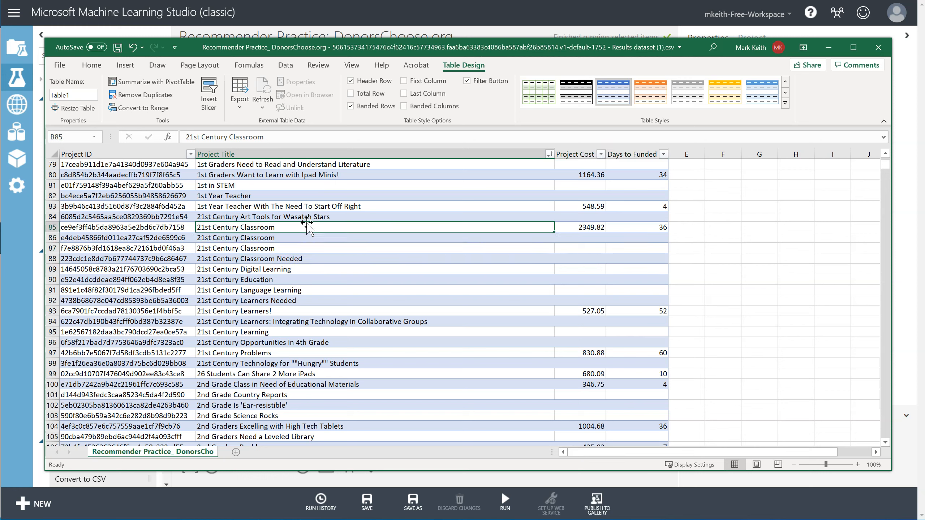
key("shift+Down")
key("shift+Down")
key("shift+Down")
key("shift+Up")
key("shift+Up")
key("shift+Down")
key("shift+Down")
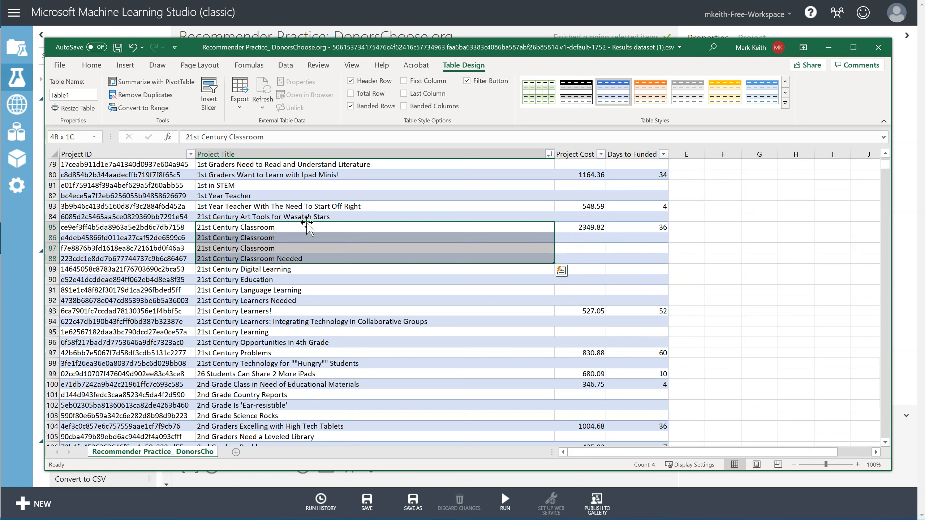
key("Up")
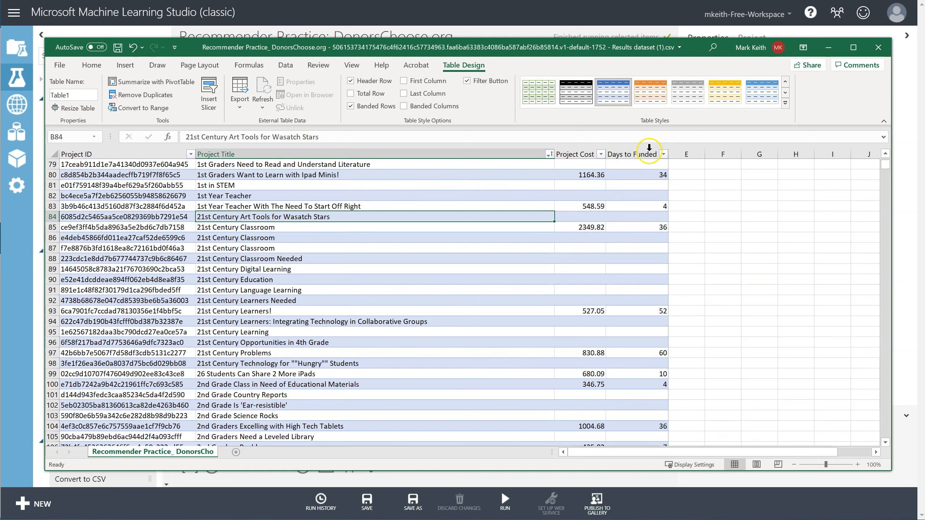
Step: Close the exported workbook without saving, return to Machine Learning Studio and delete the Convert to CSV module
left_click(874, 46)
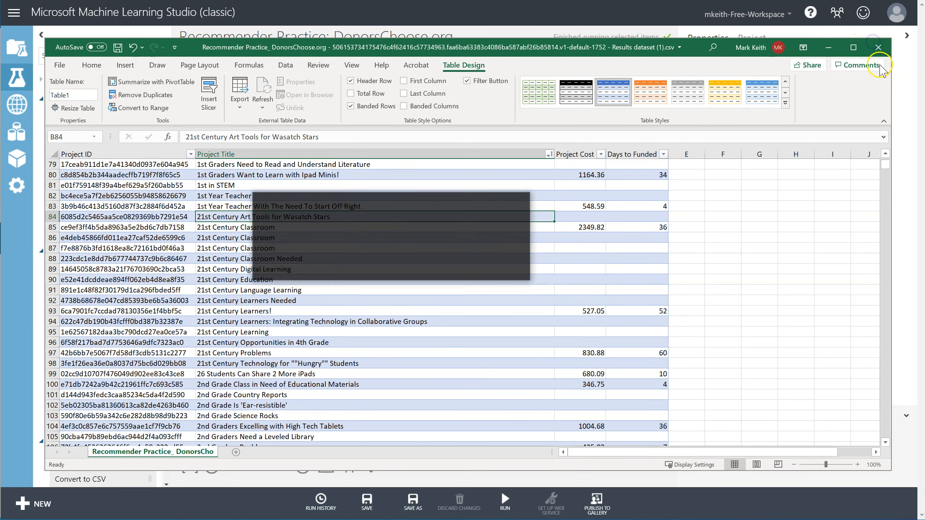
left_click(390, 271)
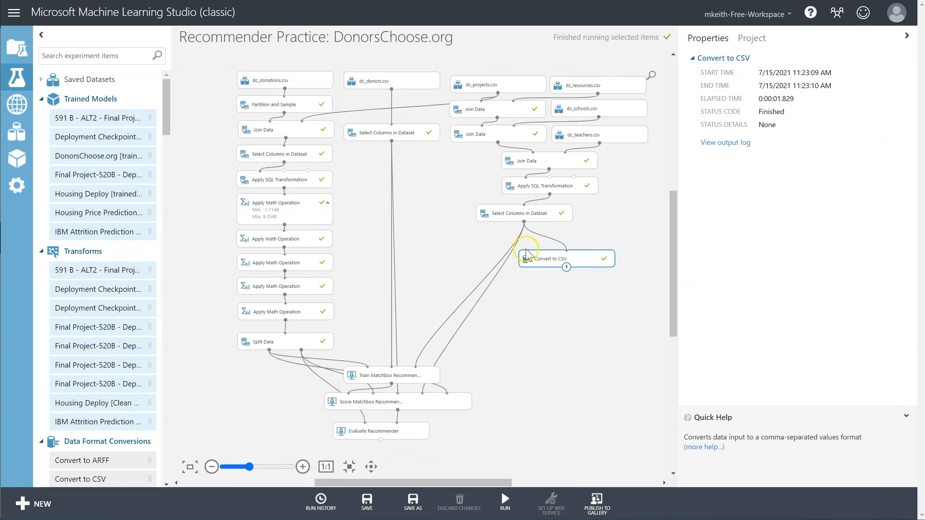
key("Delete")
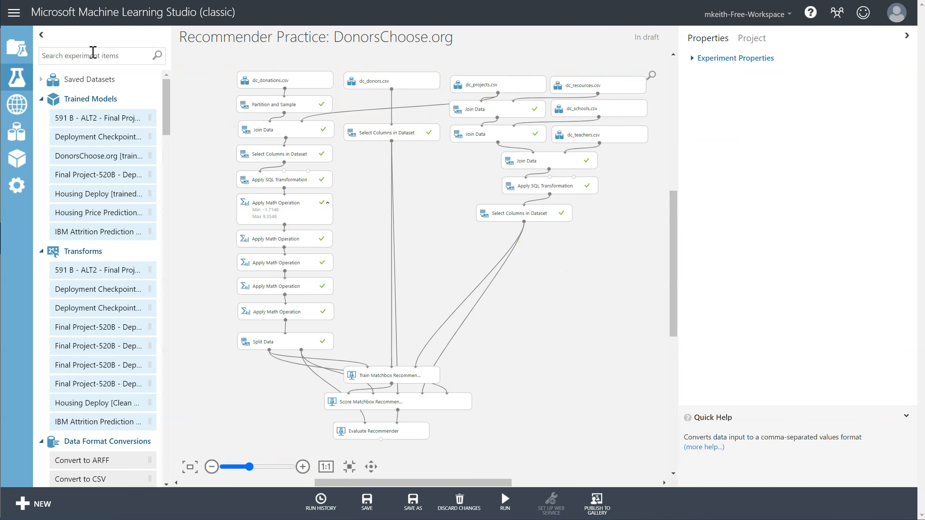
Step: Insert a Remove Duplicate Rows module after the projects' Select Columns in Dataset and connect its output to the Train and Score Matchbox Recommender modules
left_click(94, 52)
type("remove dupli")
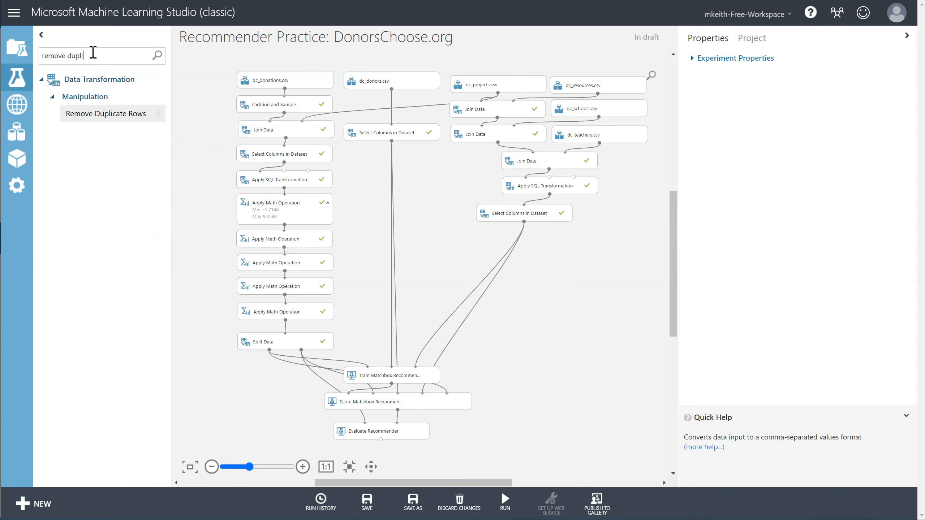
mouse_move(108, 116)
left_mouse_down()
mouse_move(395, 207)
mouse_move(500, 252)
mouse_move(523, 243)
mouse_move(466, 330)
mouse_move(417, 368)
left_mouse_up()
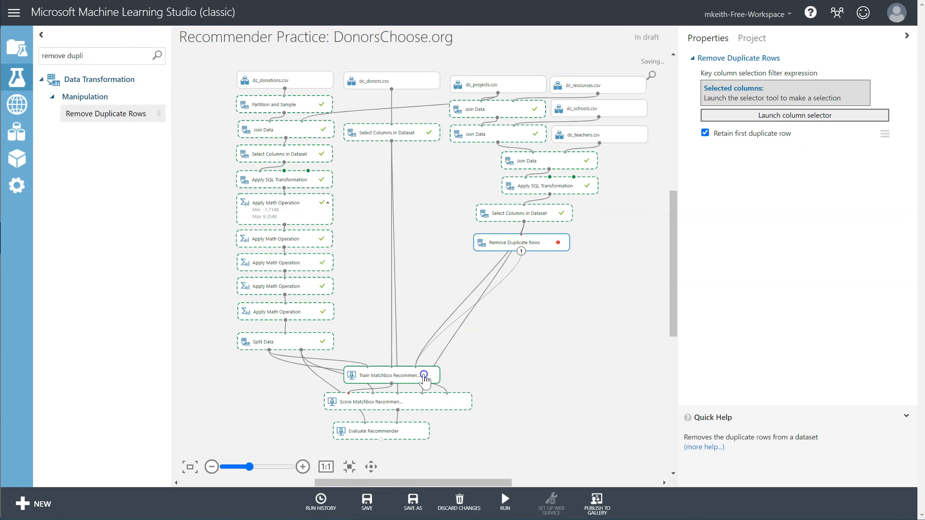
left_click_drag(522, 252, 420, 406)
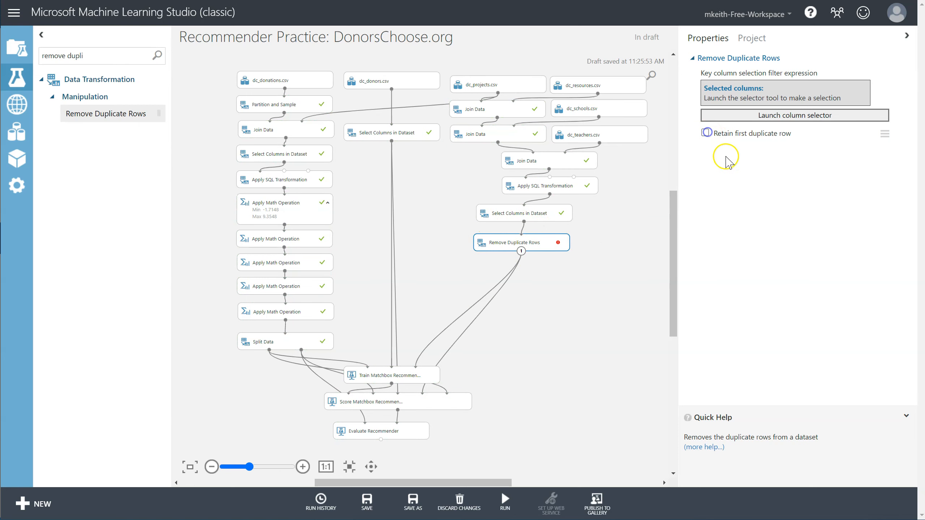
Step: Configure Remove Duplicate Rows with Project Title as its key column and Retain first duplicate row turned off
left_click(768, 115)
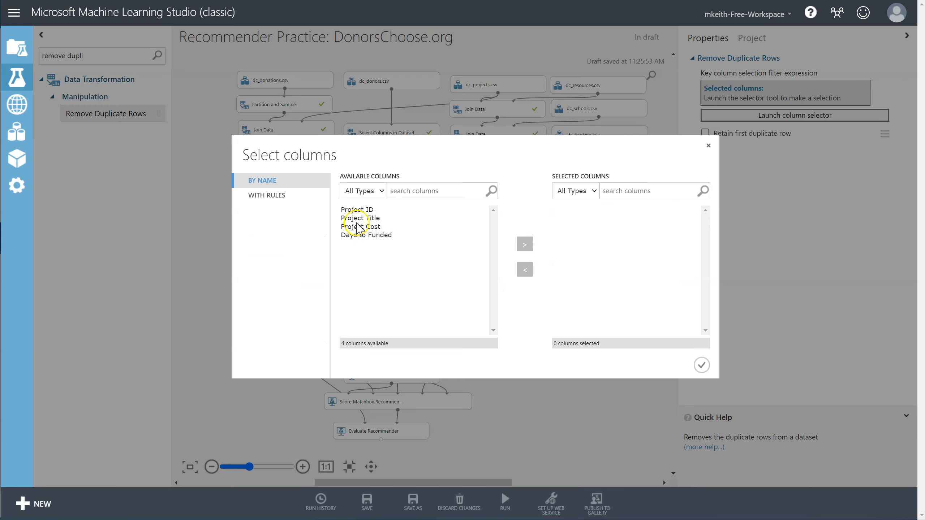
left_click(356, 221)
left_click(525, 245)
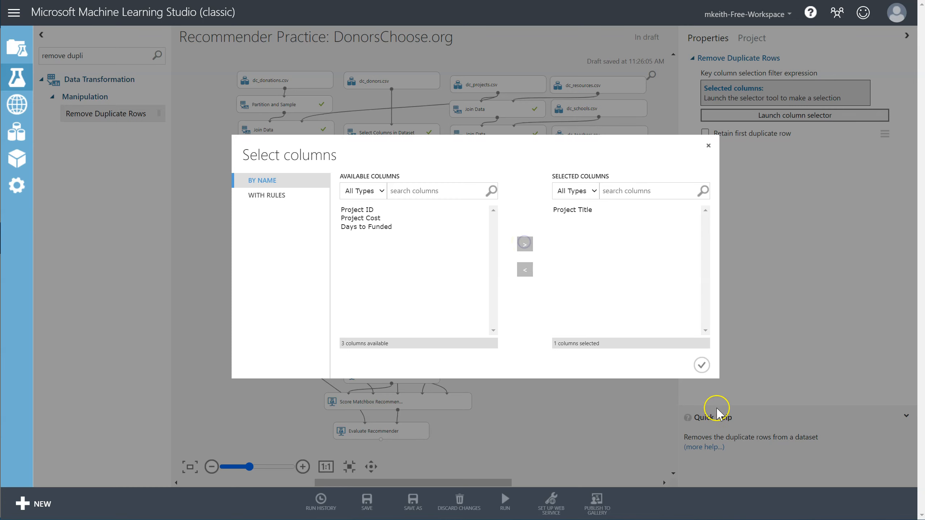
left_click(701, 366)
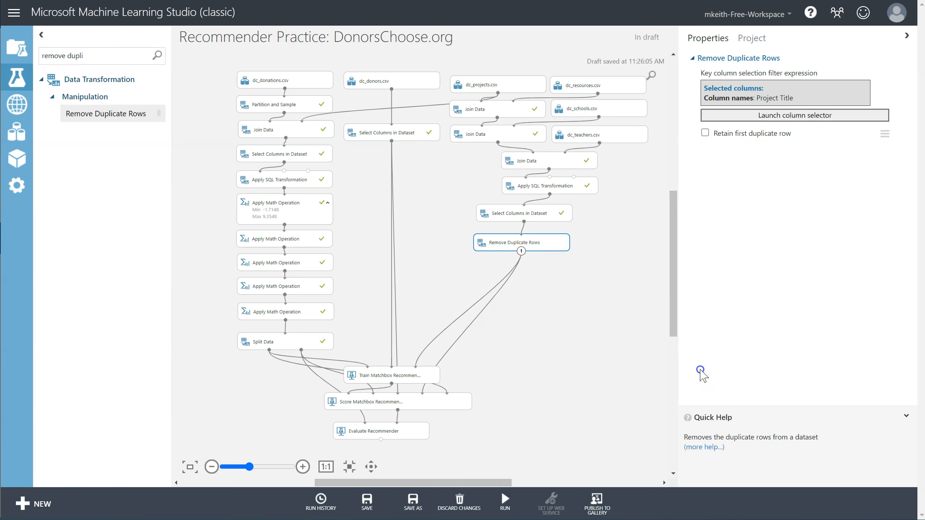
Step: Remove [Project ID] from the select clause of the projects' Apply SQL Transformation query
left_click(565, 187)
left_click(800, 86)
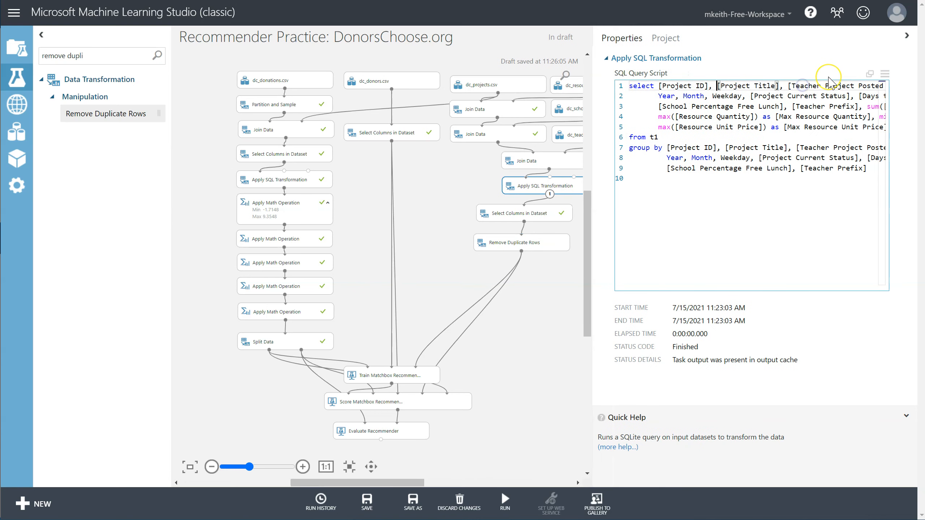
key("ctrl+shift+Left")
key("ctrl+shift+Left")
key("ctrl+shift+Left")
key("ctrl+shift+Left")
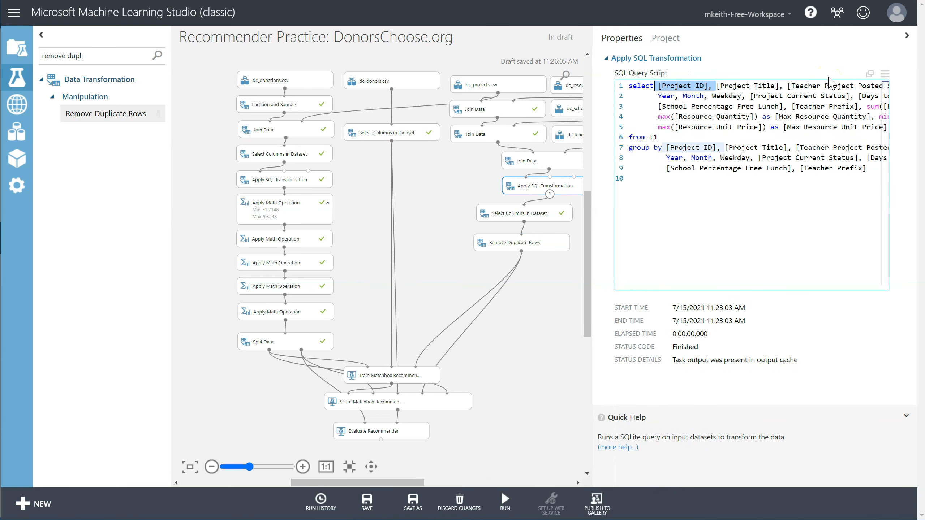
key("BackSpace")
Step: Remove [Project ID] from the group by clause of the projects' SQL query
key("Down")
key("Down")
key("Down")
key("Down")
key("Down")
key("Down")
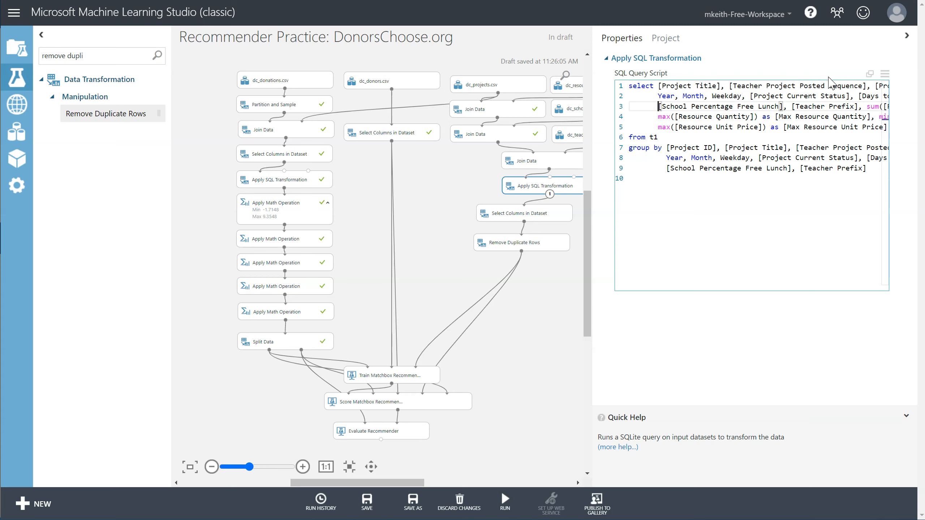
key("ctrl+shift+Right")
key("ctrl+shift+Right")
key("ctrl+shift+Right")
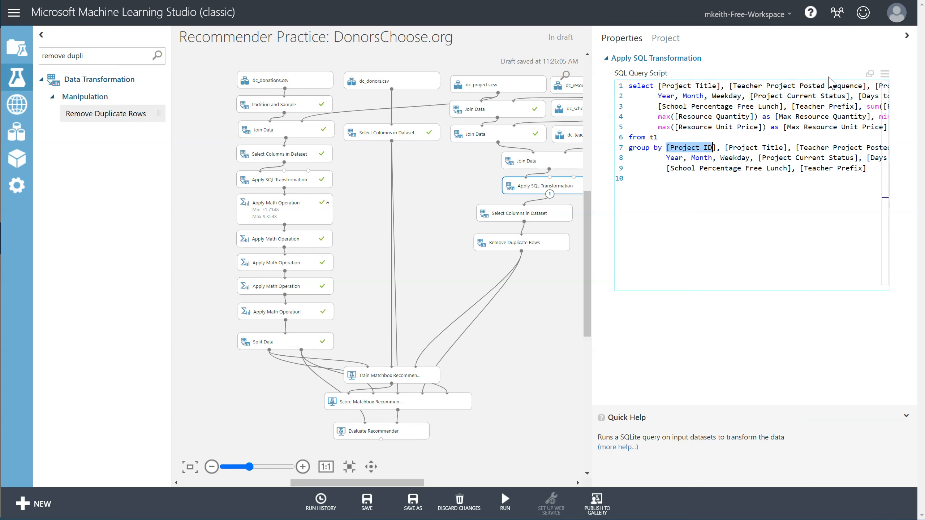
key("BackSpace")
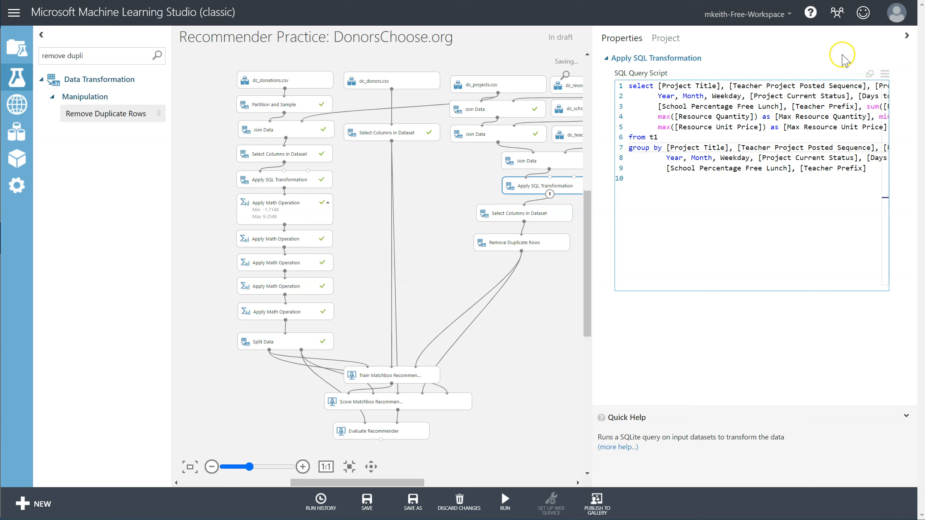
Step: Realign the projects' Select Columns in Dataset and Remove Duplicate Rows modules, and run the selected Evaluate Recommender module
left_click(540, 215)
left_click_drag(540, 215, 558, 240)
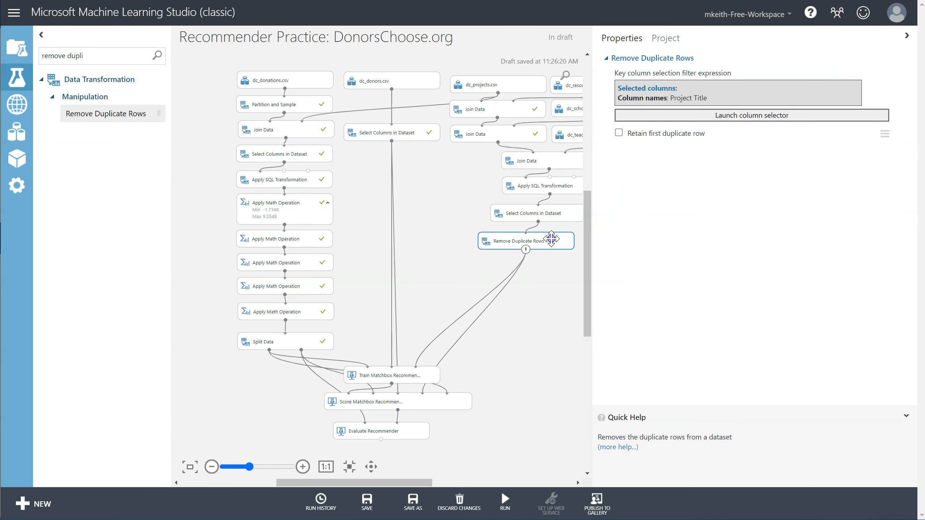
left_click(404, 434)
left_click(505, 501)
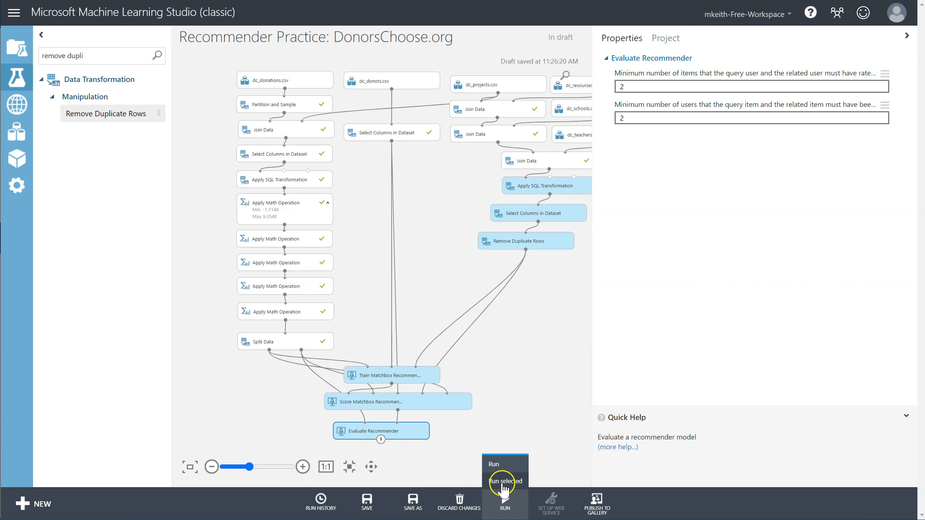
left_click(503, 486)
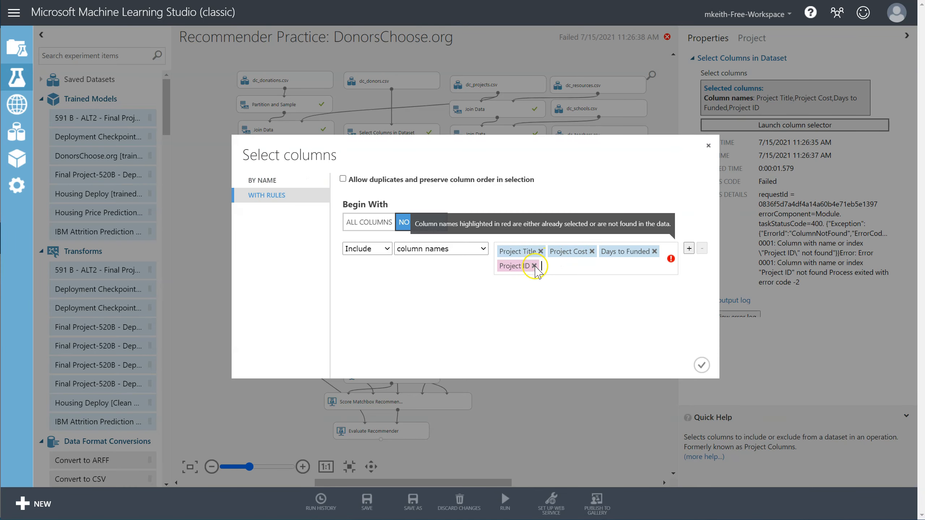
Step: Remove Project ID from the projects' Select Columns in Dataset selection and rerun the selected Evaluate Recommender module
left_click(534, 265)
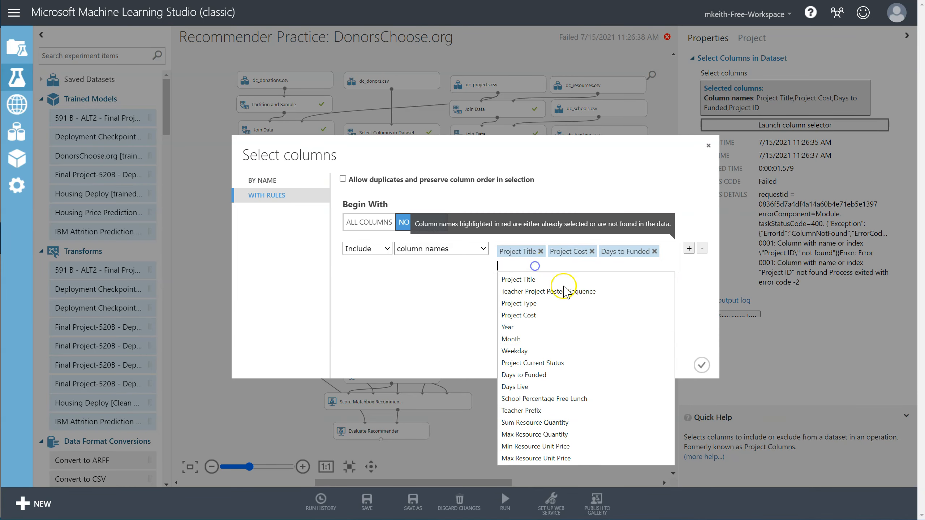
left_click(702, 365)
left_click(392, 435)
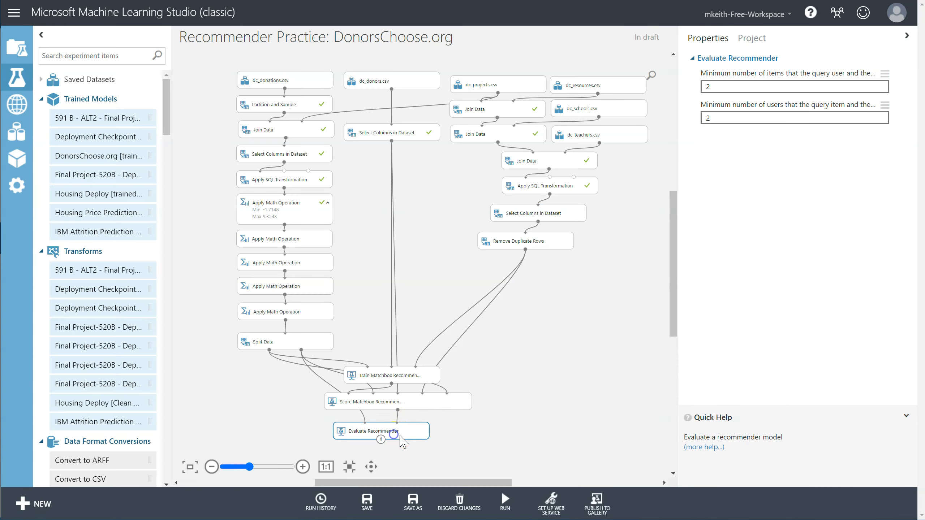
mouse_move(504, 500)
left_click(493, 484)
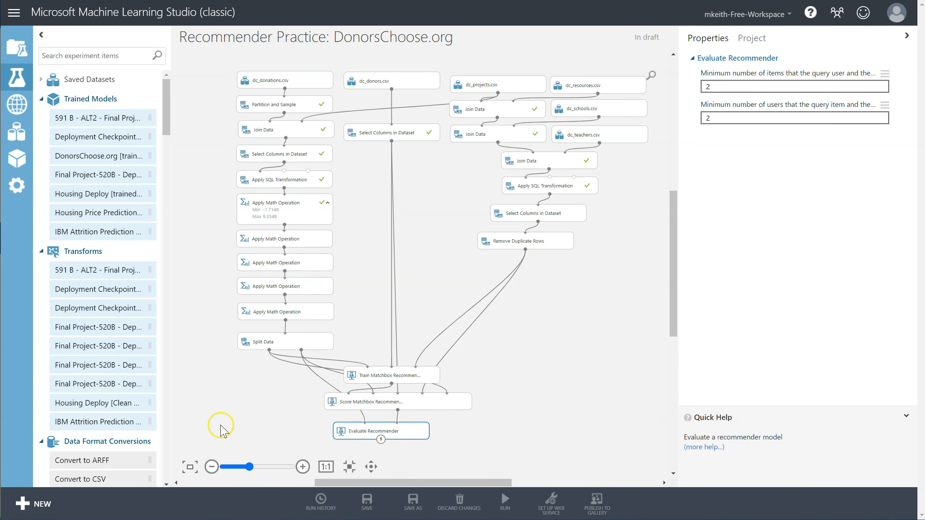
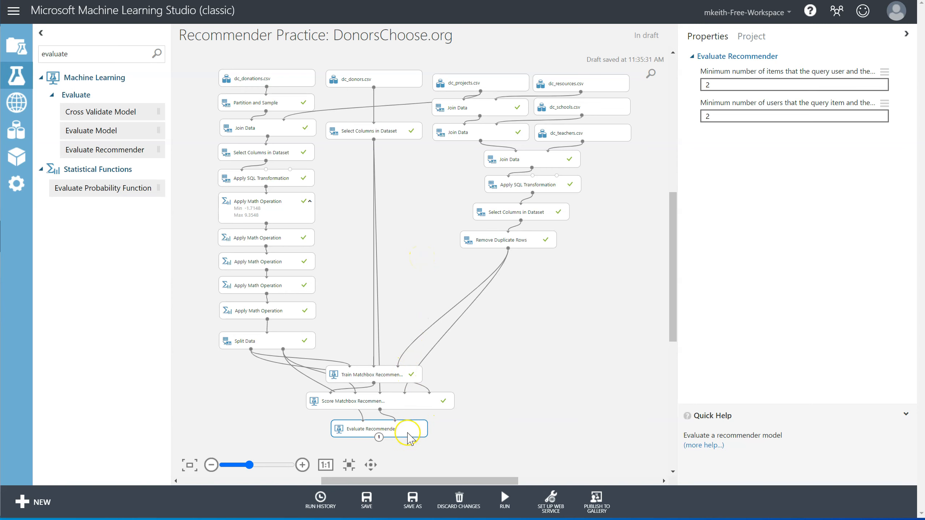
Step: Delete the Evaluate Recommender module and keep Score Matchbox Recommender's recommended item selection at From All Items
key("Delete")
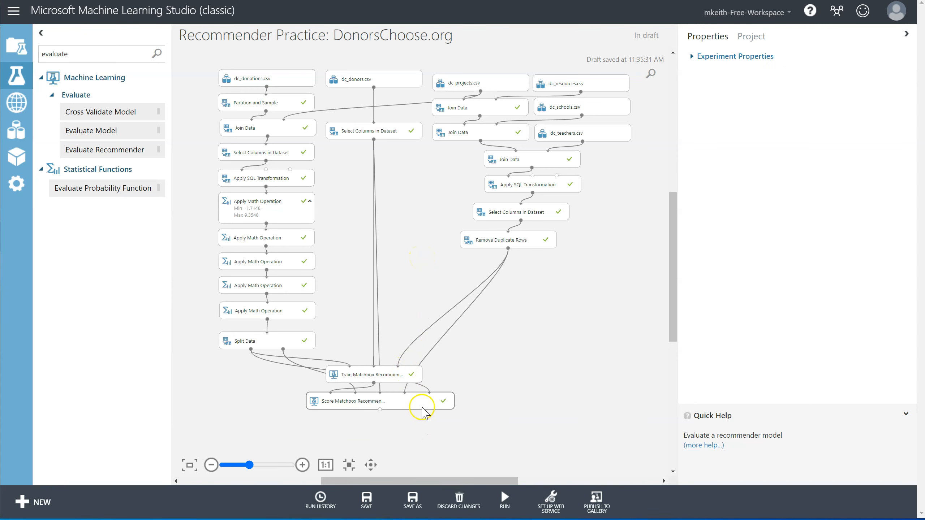
left_click(408, 399)
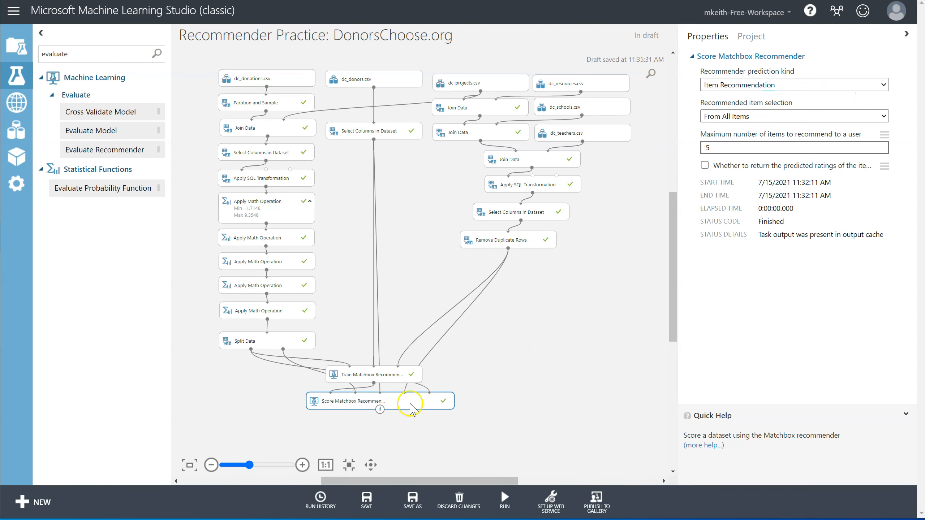
left_click(761, 115)
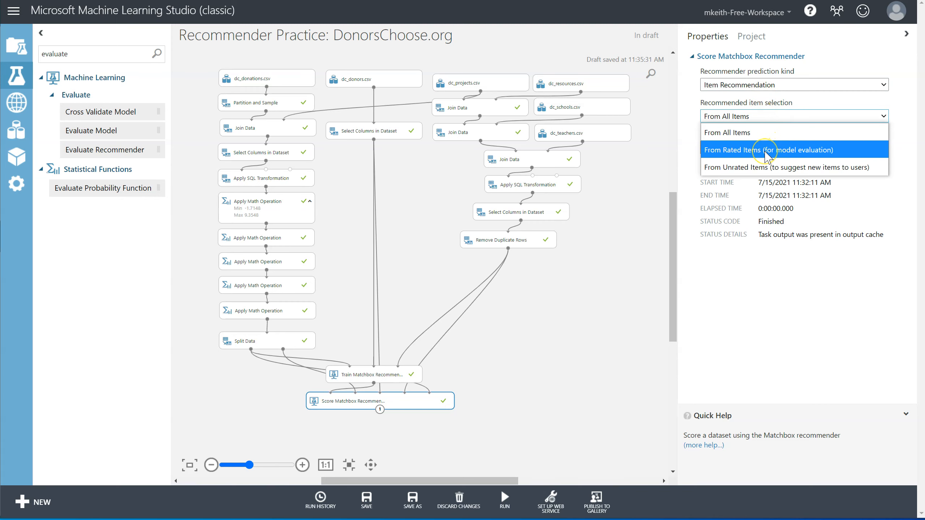
left_click(764, 132)
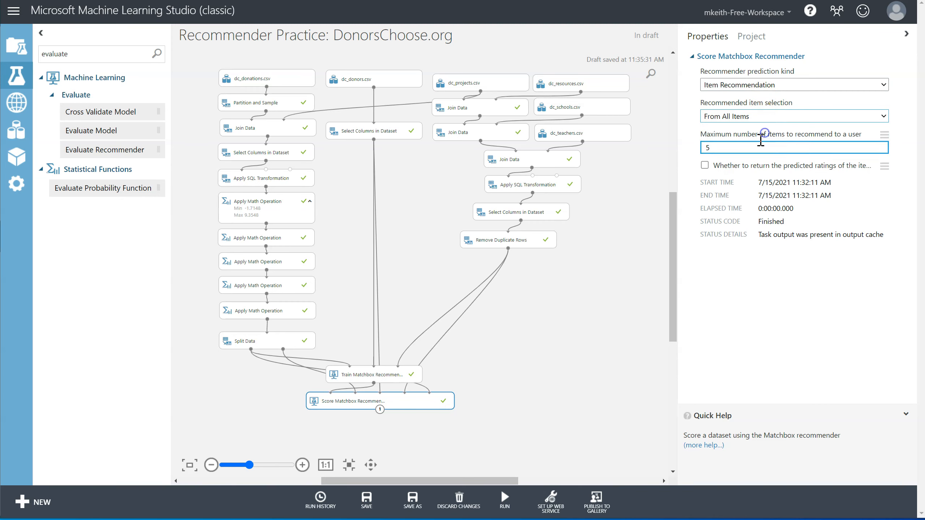
left_click(551, 379)
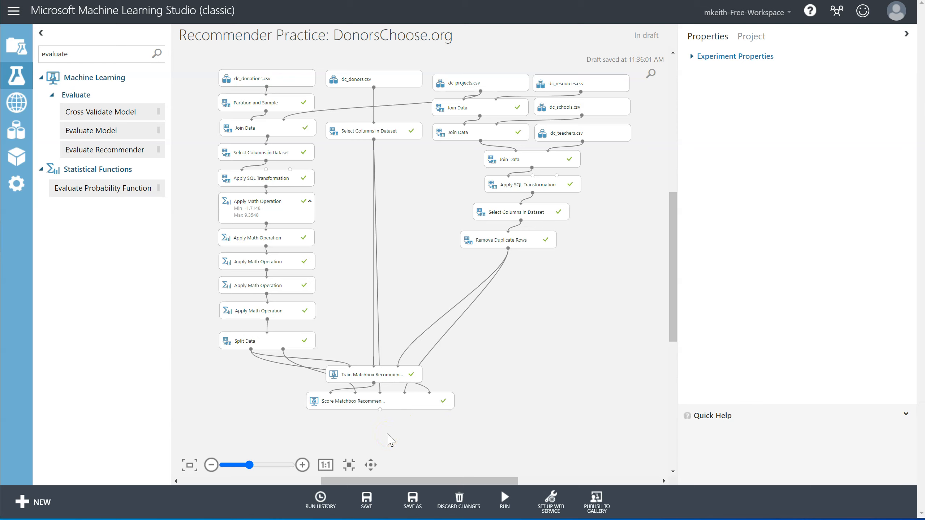
Step: Run the whole training experiment and set up a predictive web service experiment from it
left_click(392, 400)
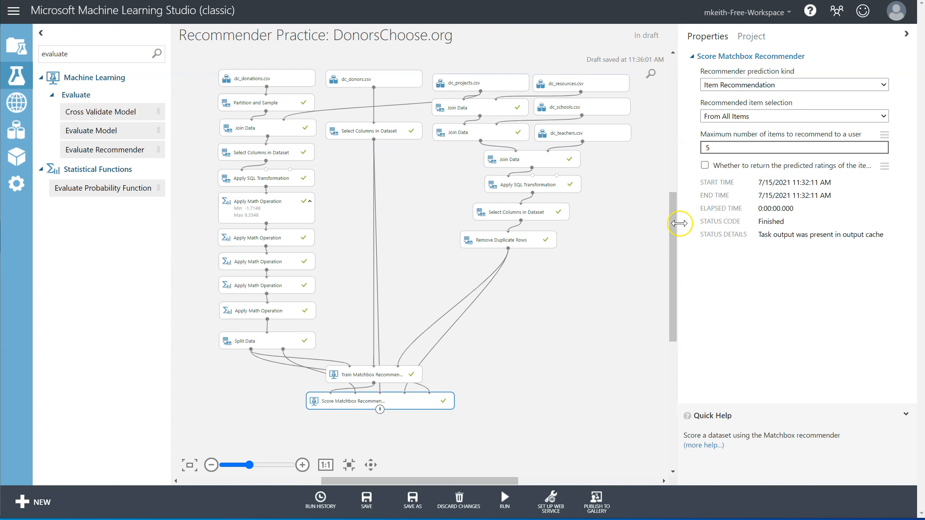
left_click_drag(671, 223, 672, 236)
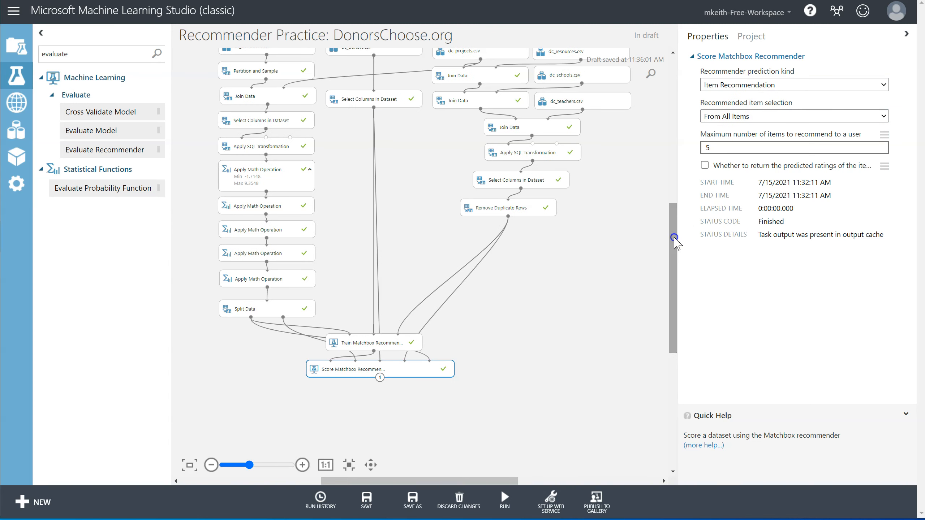
left_click(523, 512)
left_click(493, 463)
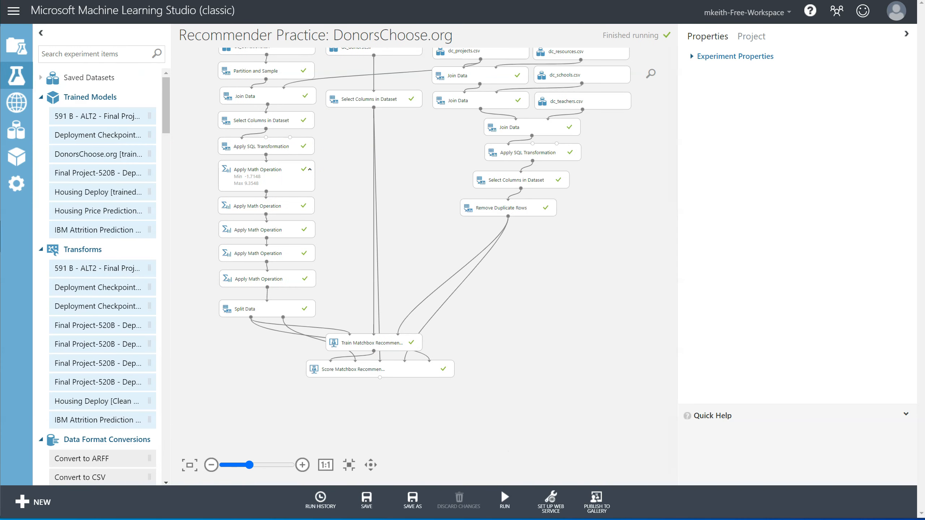
left_click(551, 499)
left_click(542, 462)
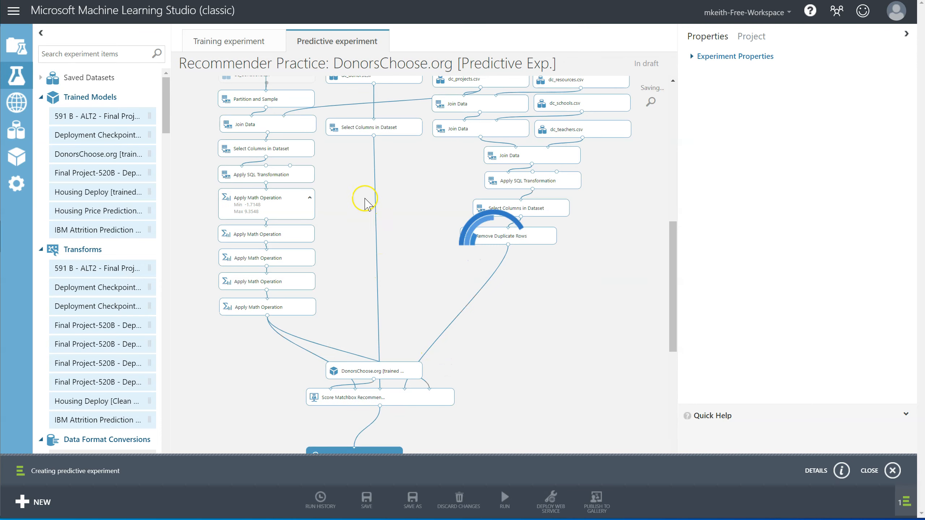
Step: Move the Web service input aside and delete all Apply Math Operation modules from the predictive experiment
left_click_drag(314, 102, 256, 106)
left_click_drag(352, 331, 247, 217)
key("Delete")
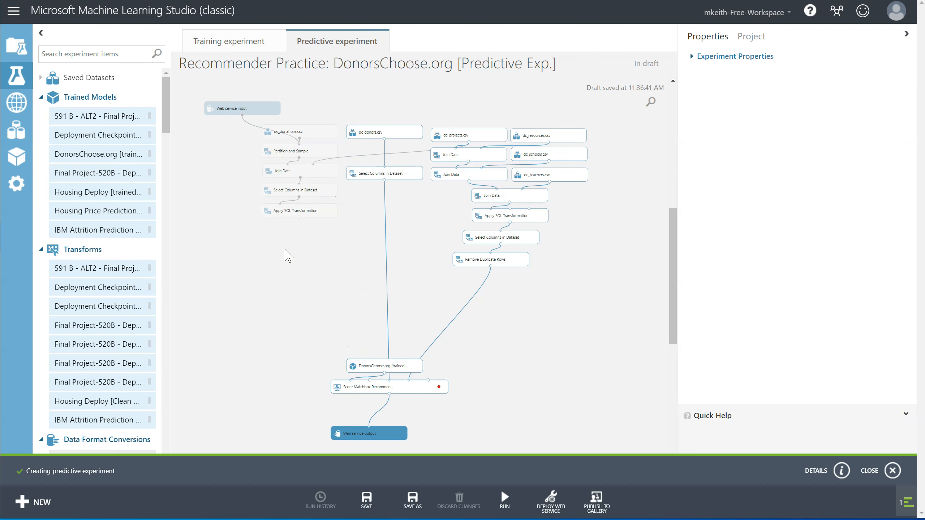
Step: Connect the donations' Apply SQL Transformation output to the second and fifth inputs of Score Matchbox Recommender
left_click(313, 211)
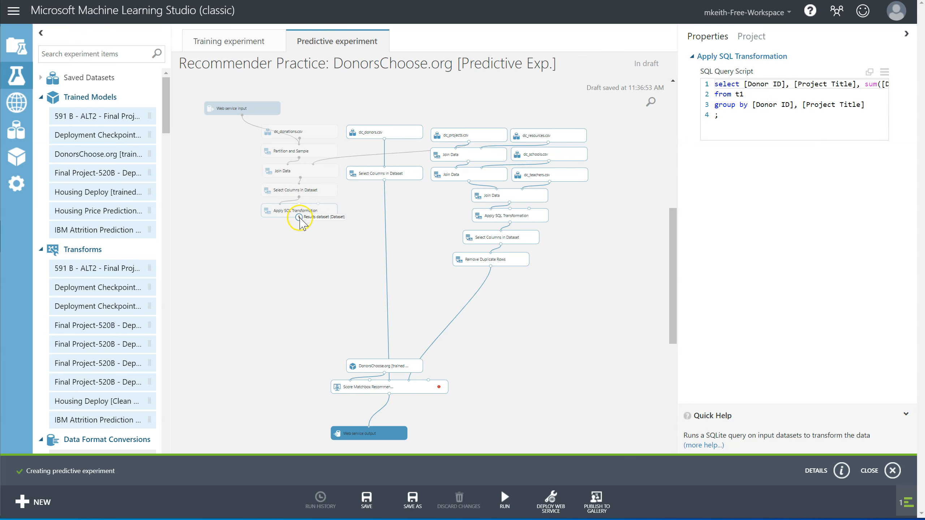
left_click_drag(299, 217, 368, 389)
left_click(297, 214)
mouse_move(299, 218)
left_mouse_down()
mouse_move(413, 328)
mouse_move(430, 386)
left_mouse_up()
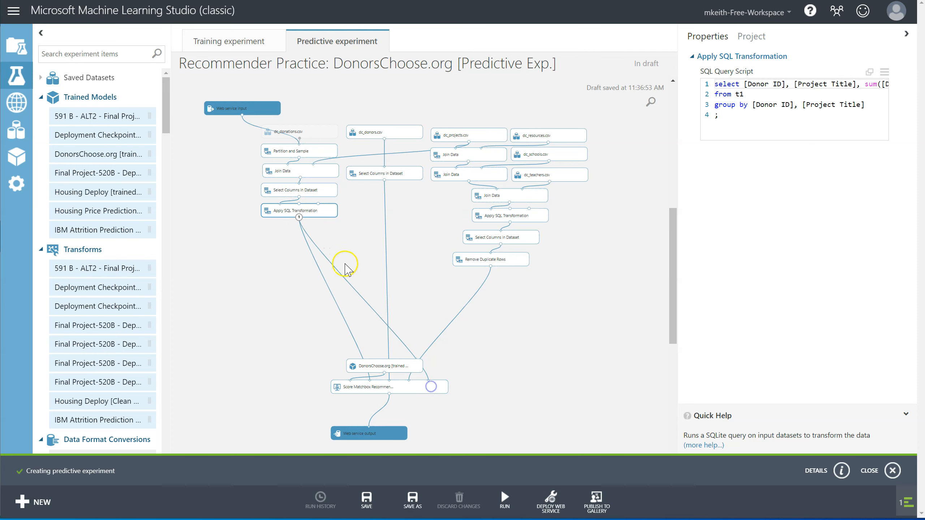
Step: Move the donations branch closer to Score Matchbox Recommender and connect the Web service input to that module's second input
left_click_drag(354, 244, 193, 88)
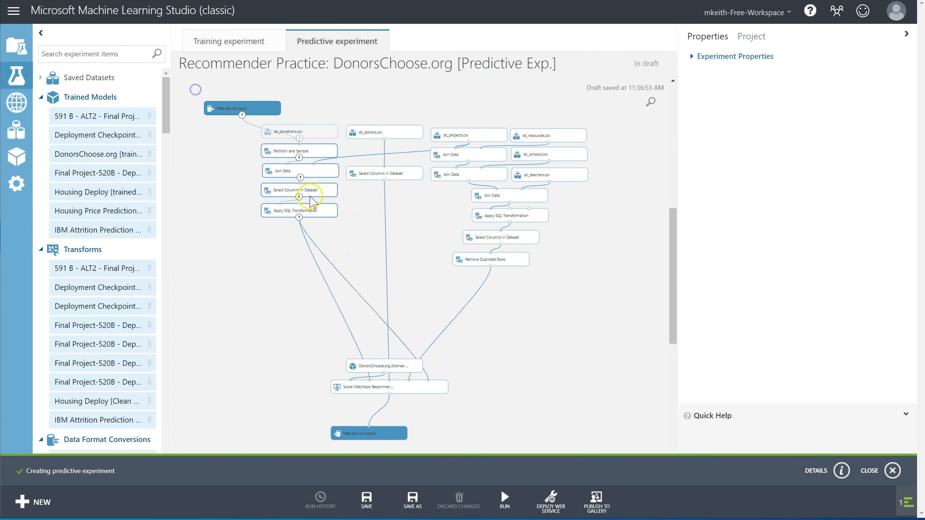
left_click_drag(321, 168, 339, 299)
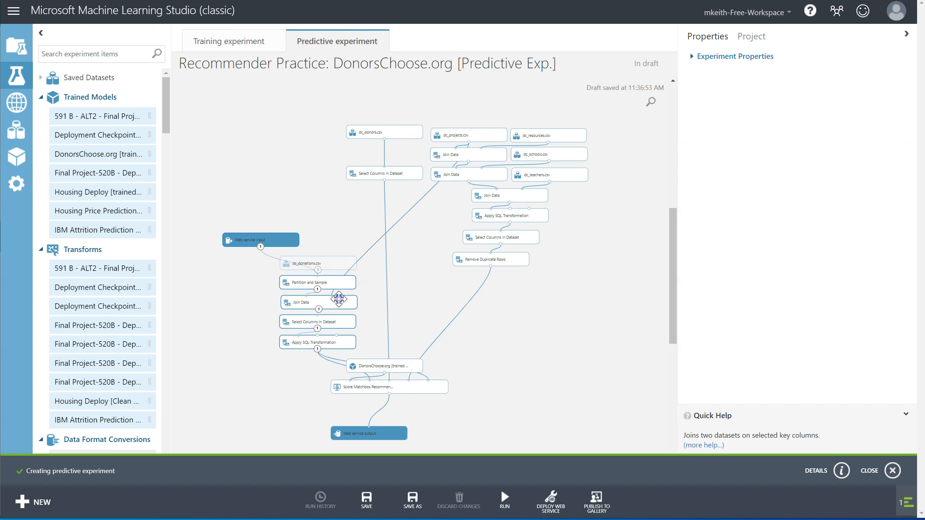
left_click_drag(278, 238, 370, 386)
left_click(265, 266)
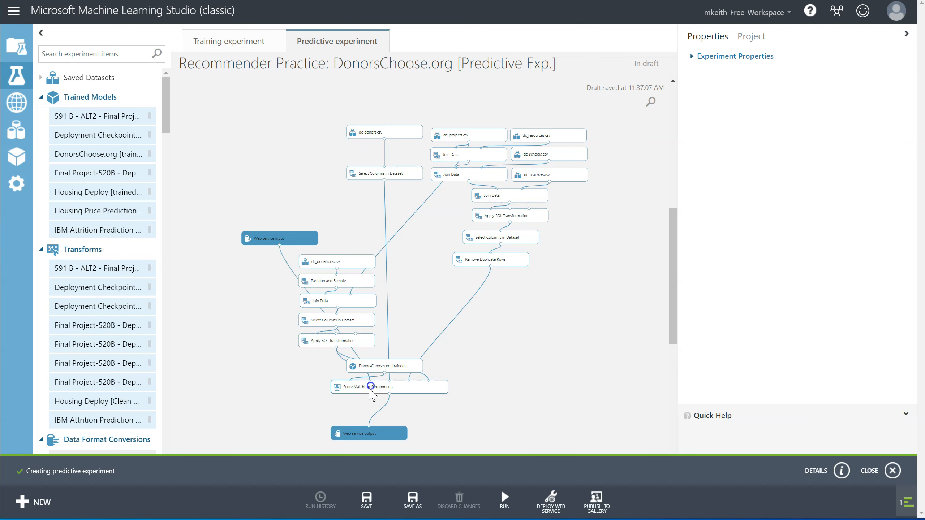
left_click_drag(289, 238, 306, 357)
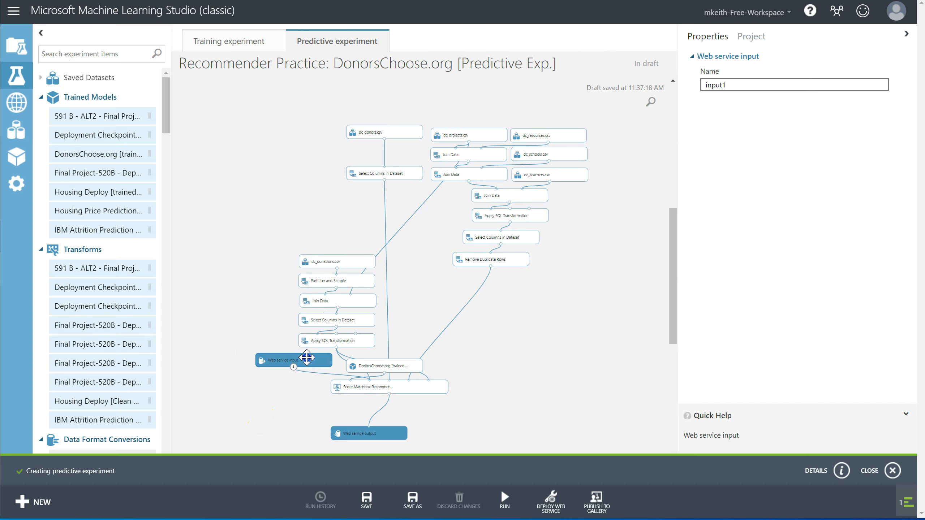
Step: Reduce the donations' Select Columns in Dataset selection to Donor ID by removing Project Title and Donation Amount
left_click(328, 320)
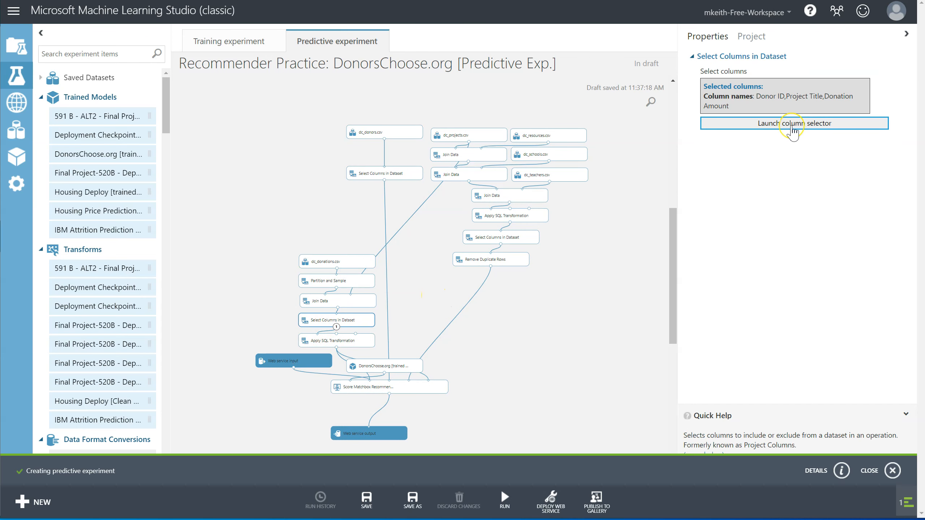
left_click(791, 124)
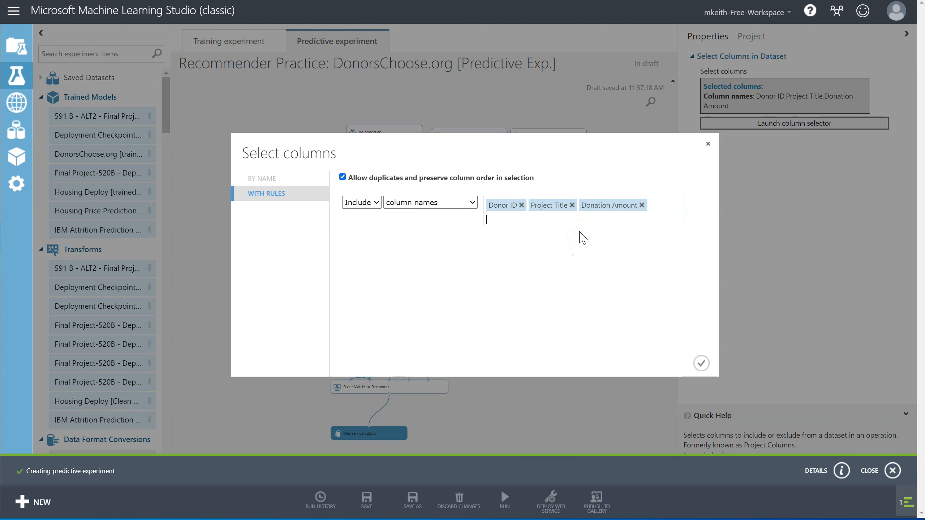
key("BackSpace")
key("BackSpace")
left_click(415, 269)
left_click(704, 364)
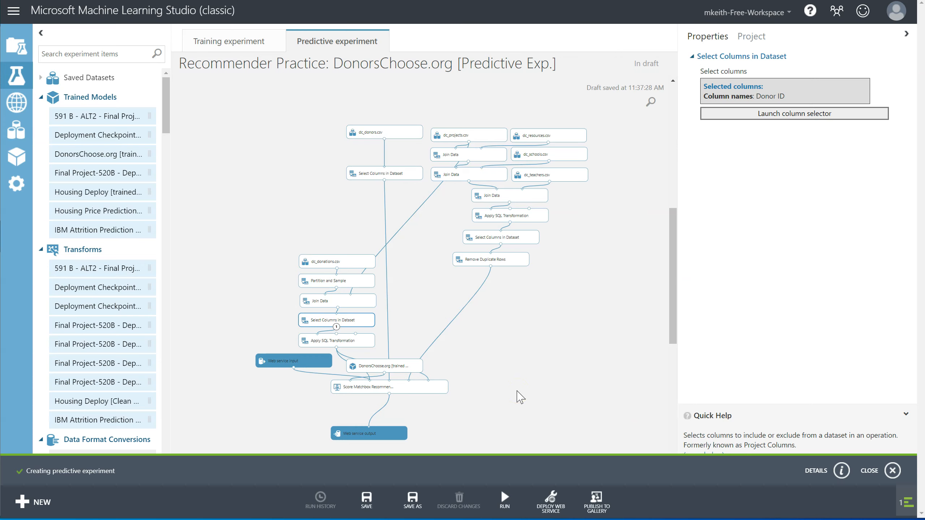
Step: Delete the donations' Apply SQL Transformation and connect Select Columns in Dataset to Score Matchbox Recommender's second and fifth inputs
left_click(358, 341)
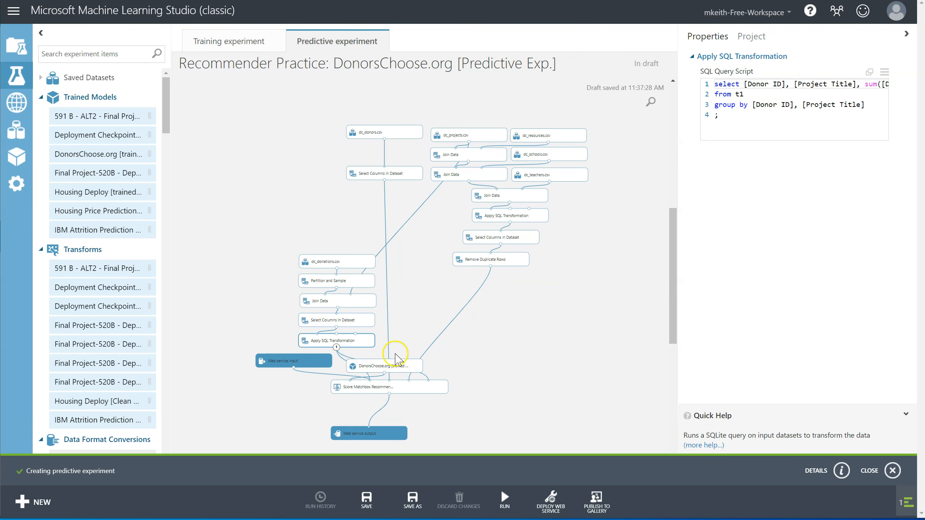
key("Delete")
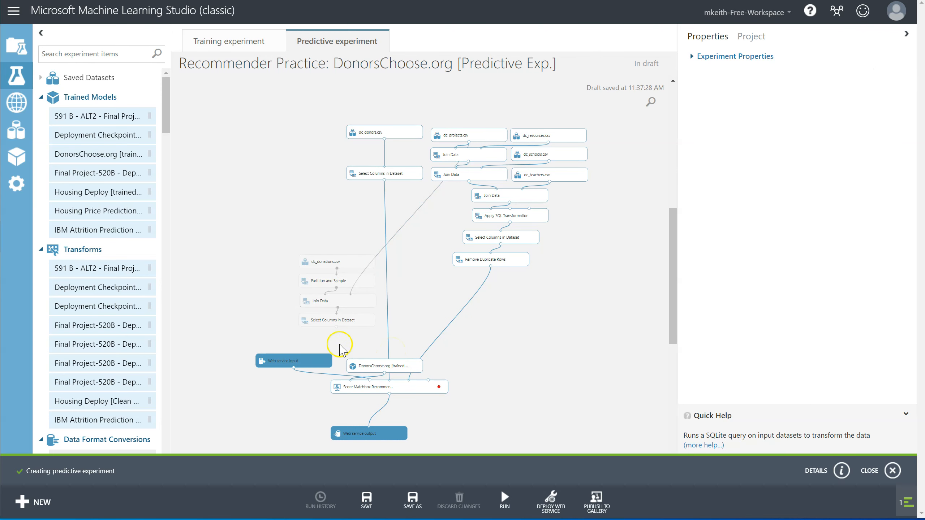
left_click_drag(337, 327, 369, 381)
left_click_drag(336, 327, 429, 385)
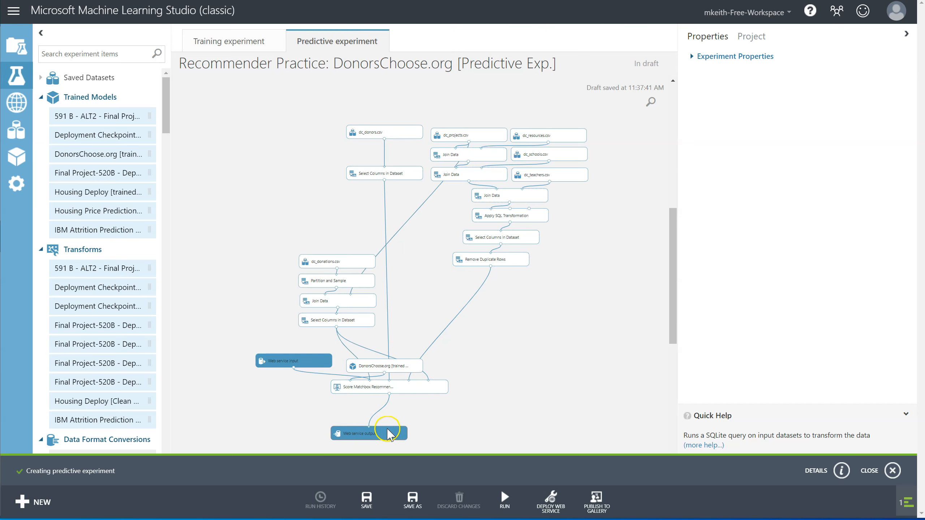
Step: Copy the donations' Select Columns in Dataset module and insert it between Score Matchbox Recommender and the Web service output
left_click(412, 386)
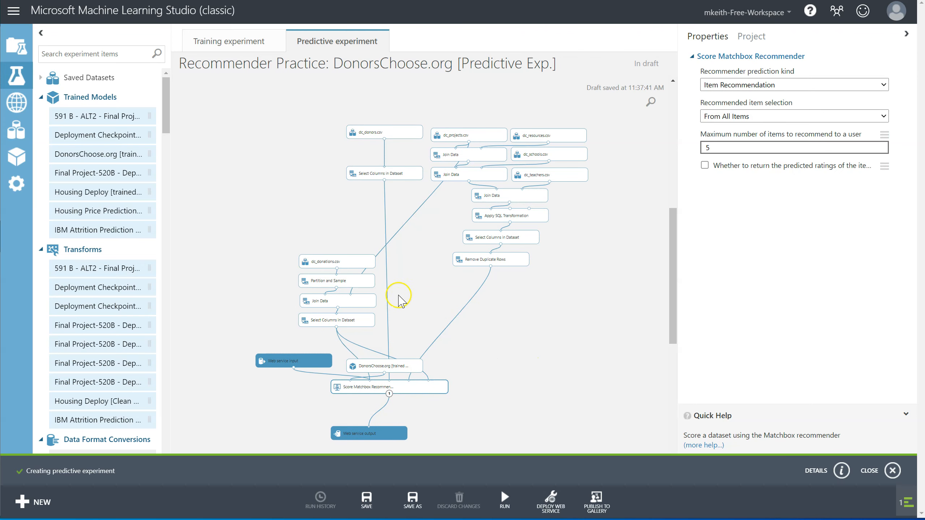
left_click(350, 320)
key("ctrl+v")
left_click_drag(369, 327, 372, 433)
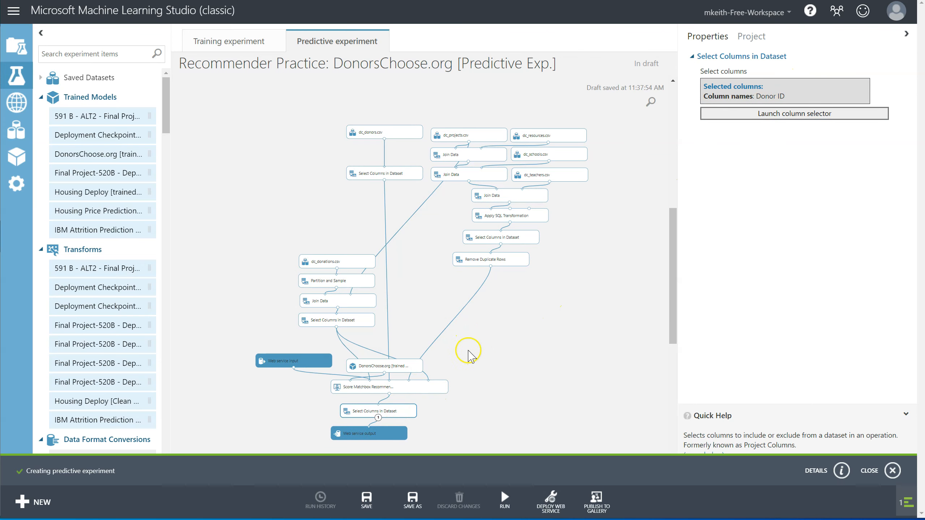
Step: Run the selected Score Matchbox Recommender and reposition the Web service input and trained DonorsChoose.org model for a clearer layout
left_click(423, 387)
left_click(504, 498)
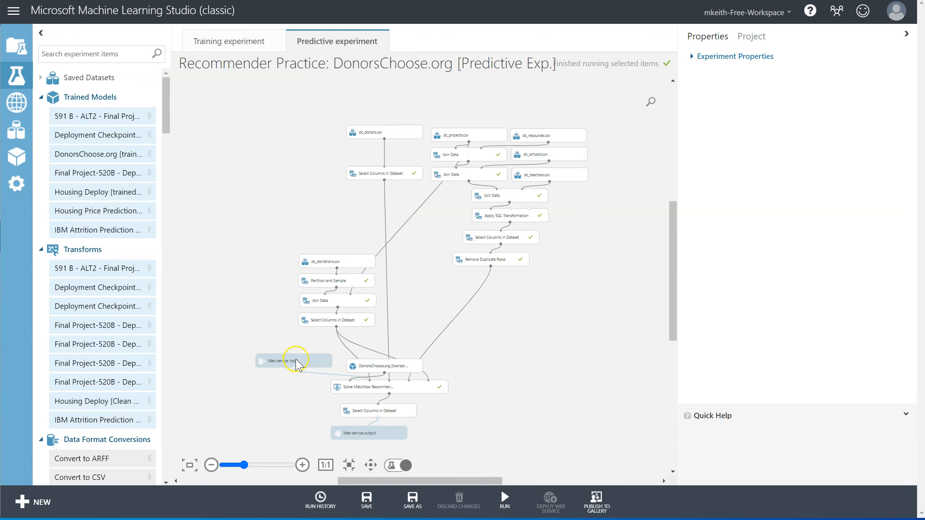
left_click_drag(296, 362, 324, 346)
left_click_drag(373, 367, 277, 364)
Step: Replace Donor ID with Item 1, Item 2, Item 3, Item 4 and Item 5 in the Select Columns module feeding the web service output
left_click(378, 412)
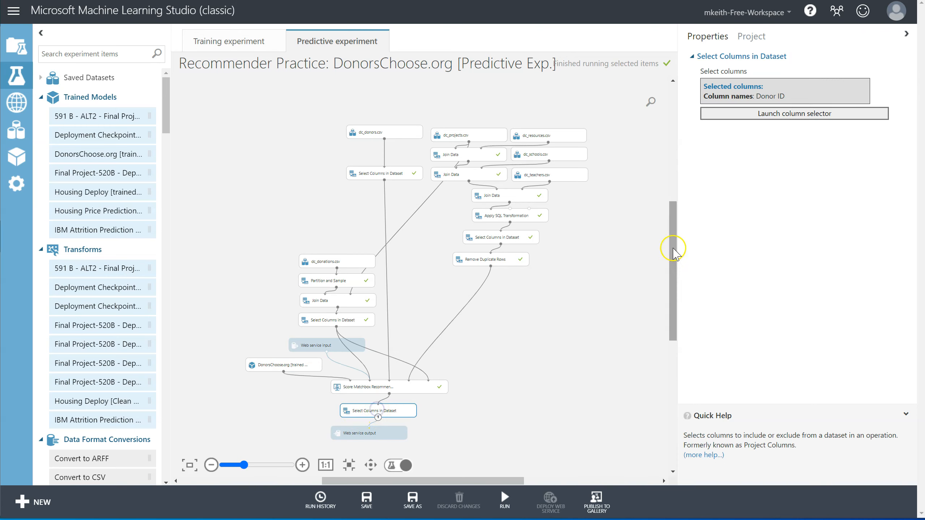
left_click(771, 112)
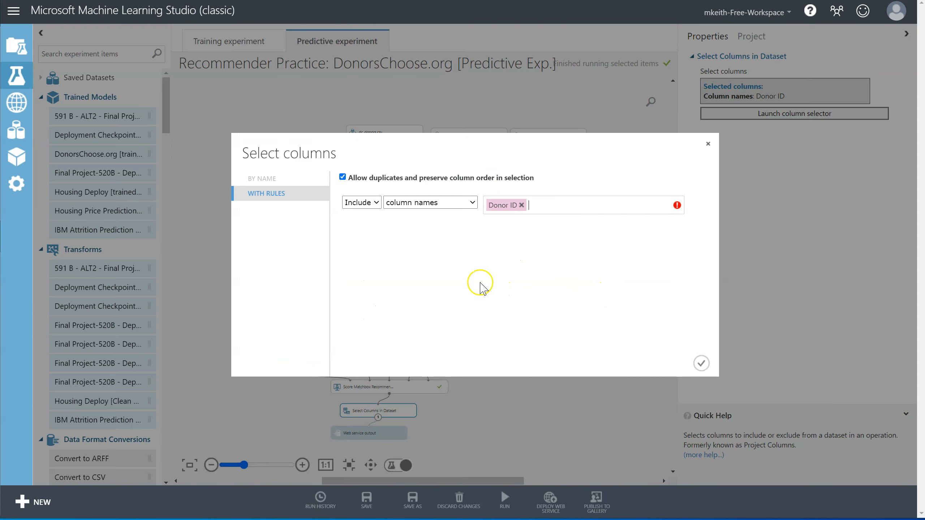
left_click(522, 204)
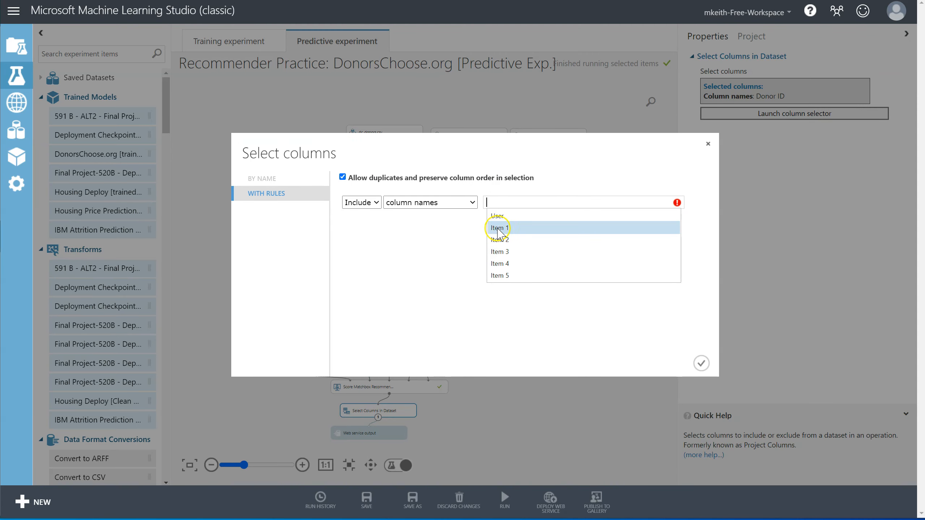
left_click(496, 228)
left_click(536, 241)
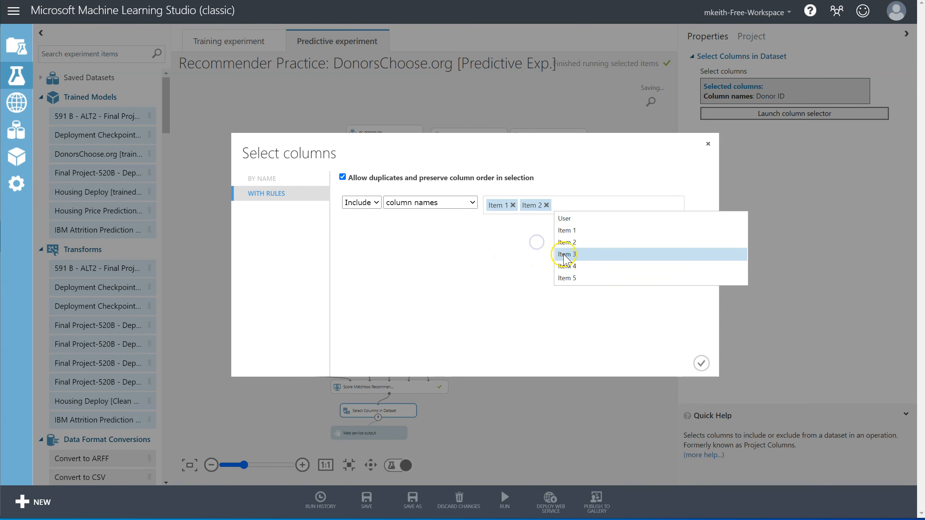
left_click(564, 255)
left_click(599, 266)
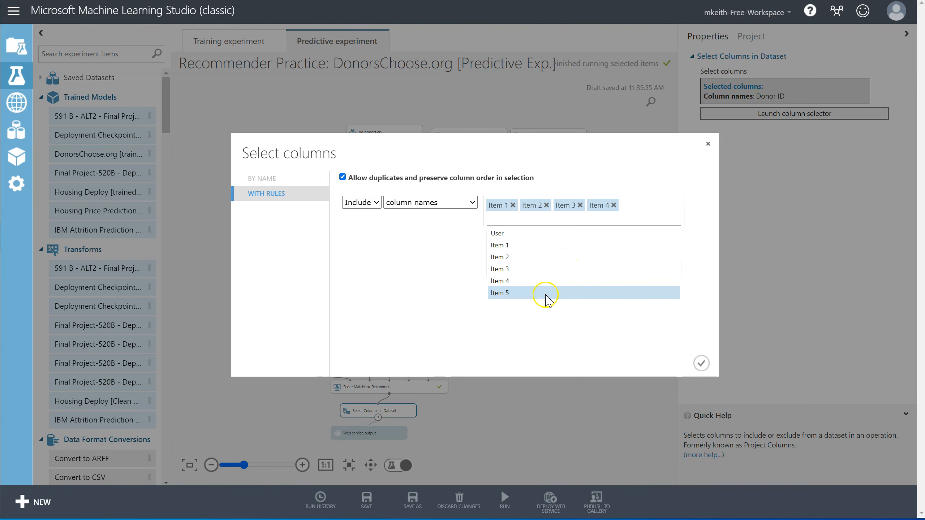
left_click(546, 293)
left_click(700, 363)
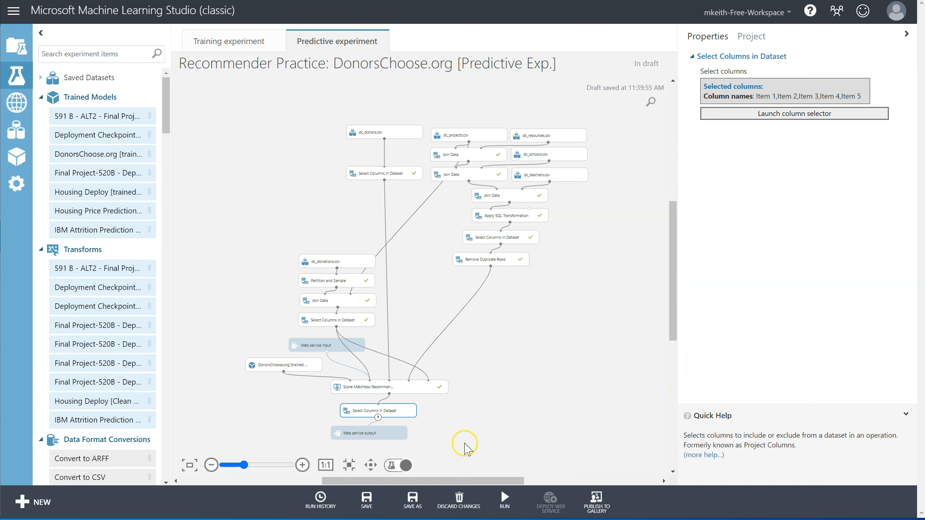
Step: Run the entire predictive experiment and deploy it as a web service
left_click(505, 500)
left_click(503, 459)
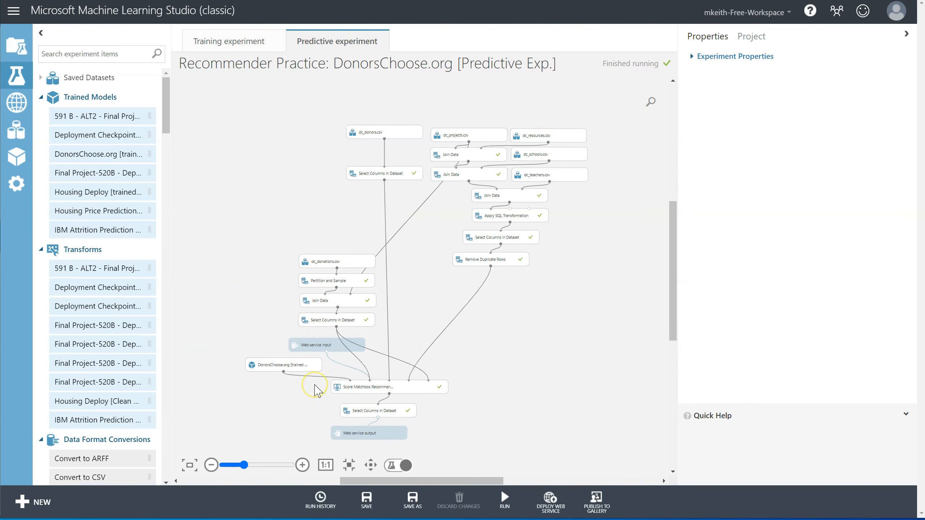
left_click(549, 500)
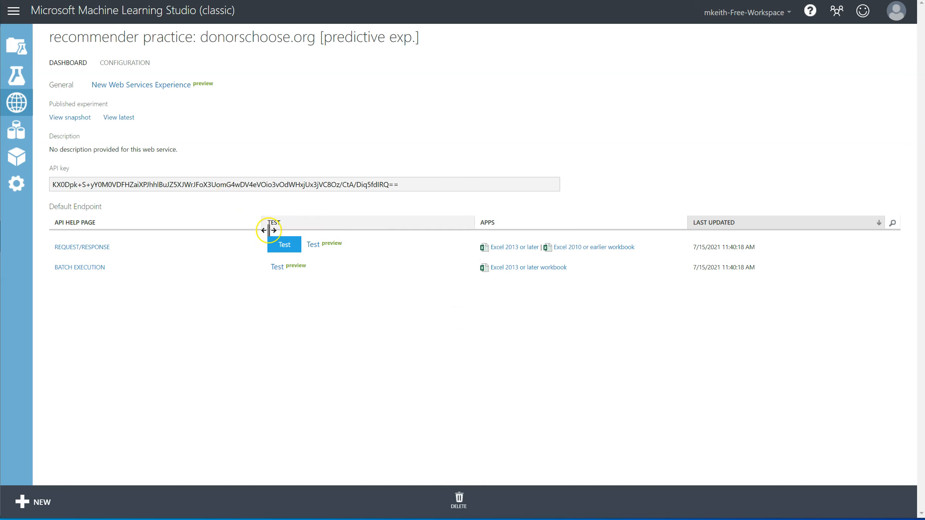
Step: Download the request/response endpoint's Excel 2013 or later workbook
left_click(513, 247)
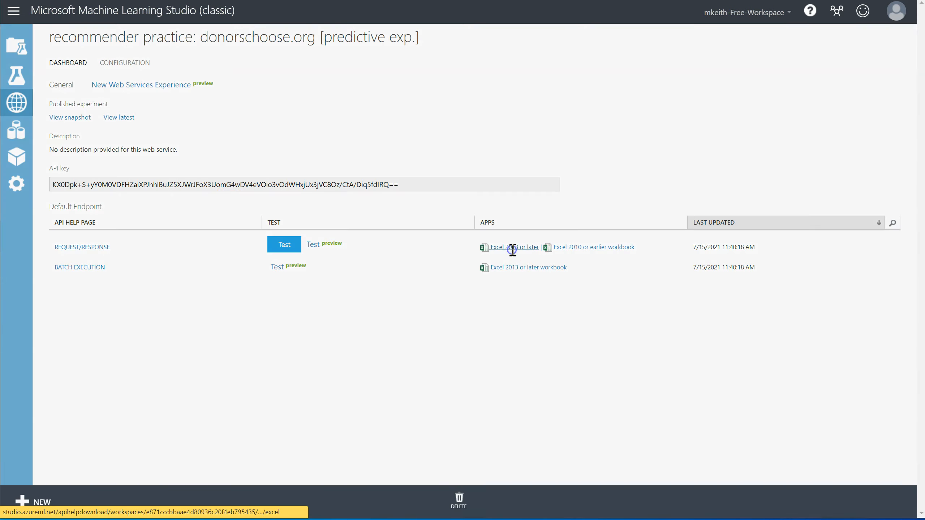
Step: Accept the Sample Data notice for the workbook download and close the dialog
left_click(561, 318)
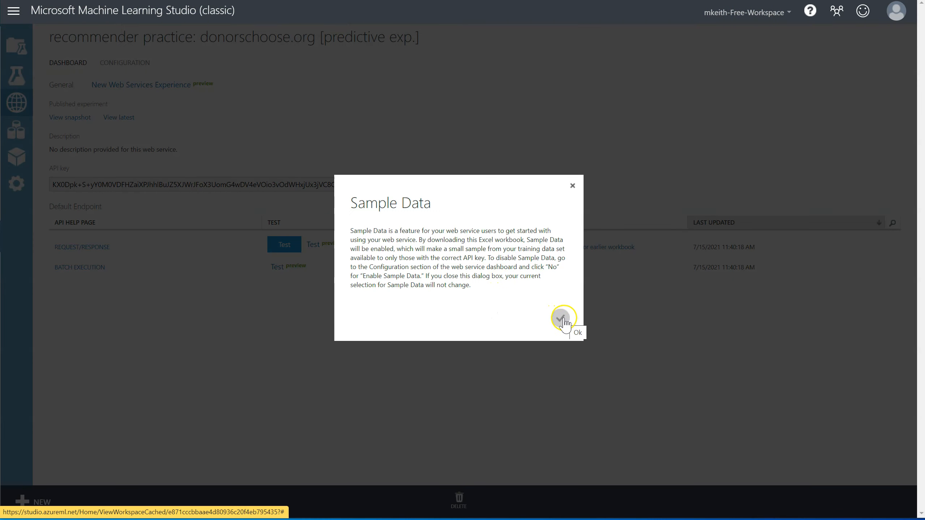
left_click(572, 186)
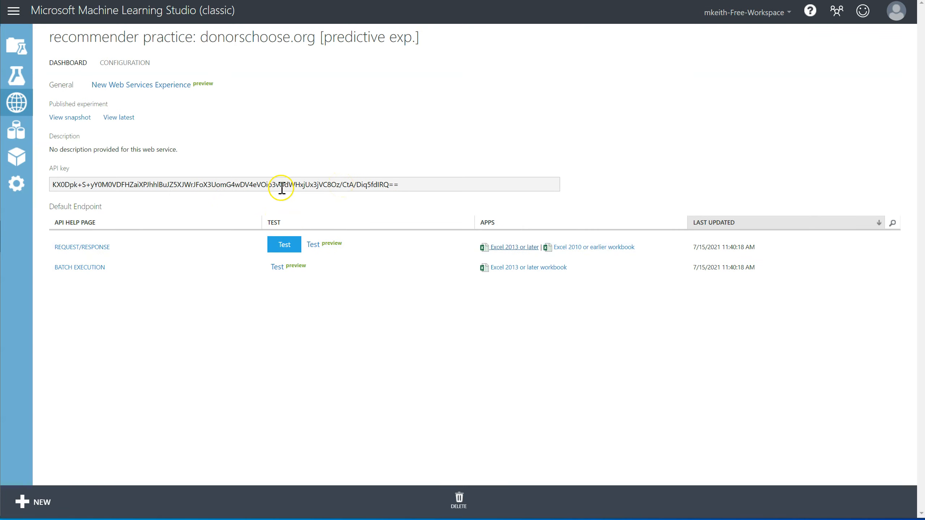
Step: Open the request/response API documentation and highlight its full POST request URI
left_click(99, 245)
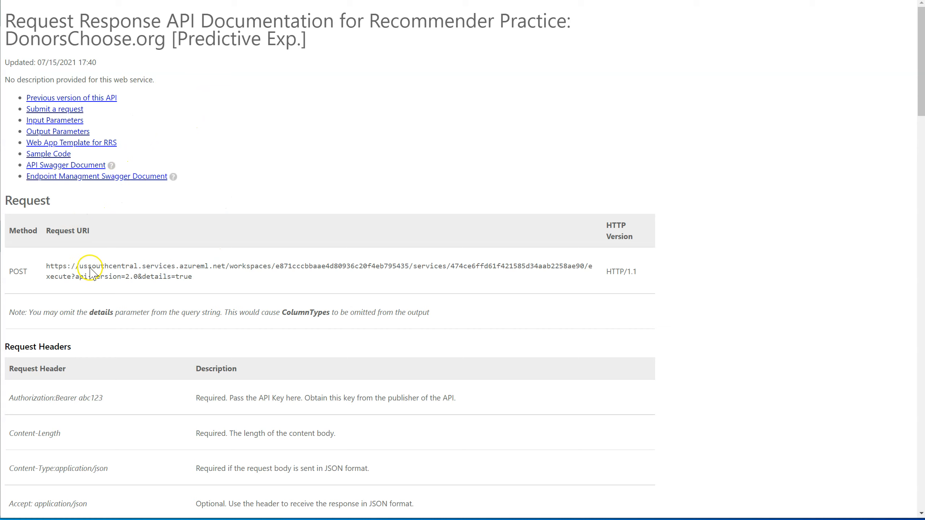
left_click_drag(46, 268, 208, 291)
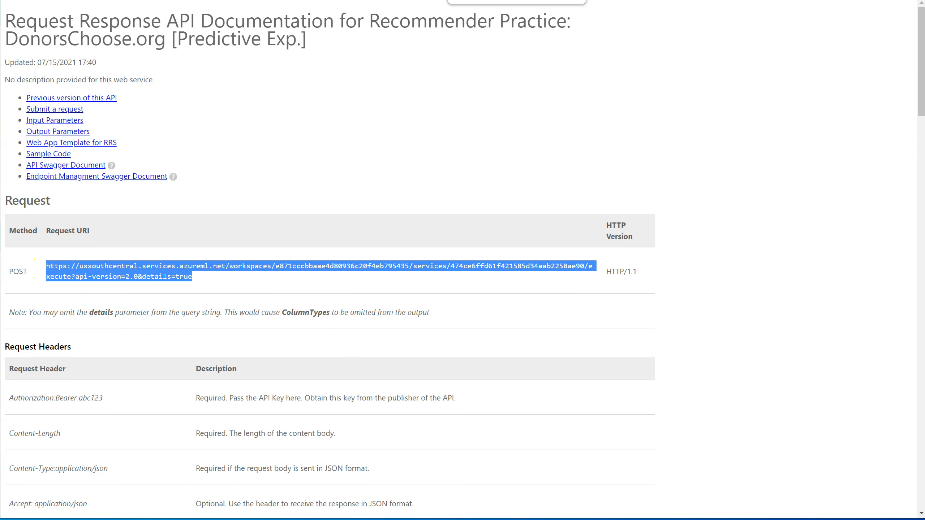
left_click(509, 1)
Step: Download the request/response endpoint's Excel 2013 or later workbook and open it in Excel for editing
left_click(513, 248)
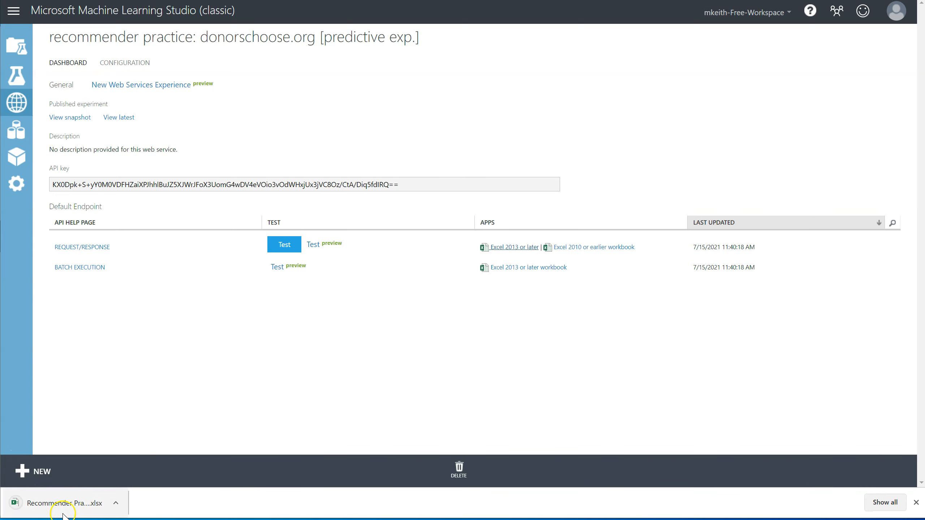
left_click(57, 504)
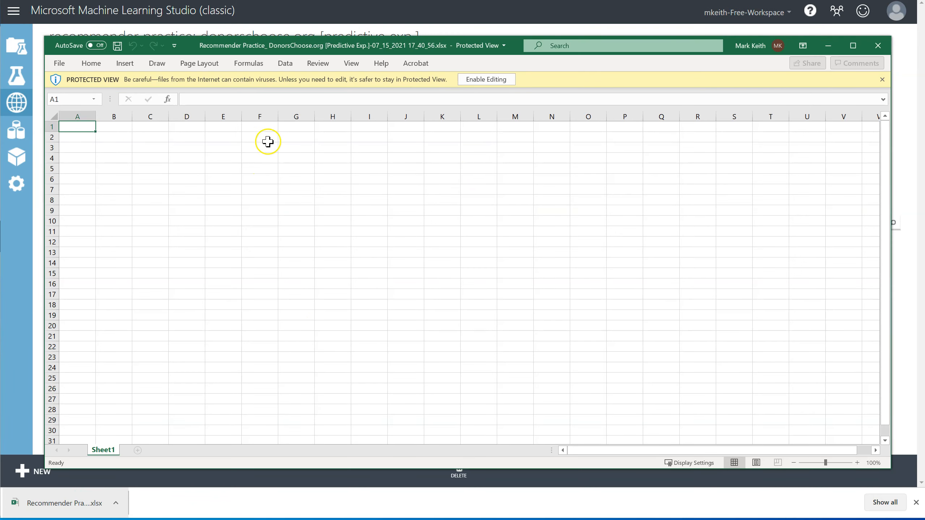
left_click(477, 80)
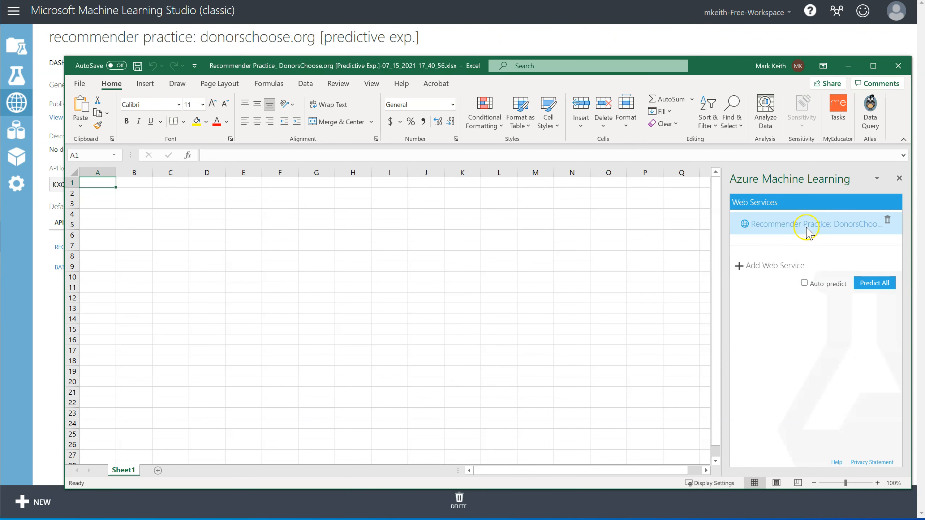
Step: Open the Recommender Practice: DonorsChoose.org web service in the workbook and insert its sample Donor IDs at A1
left_click(809, 226)
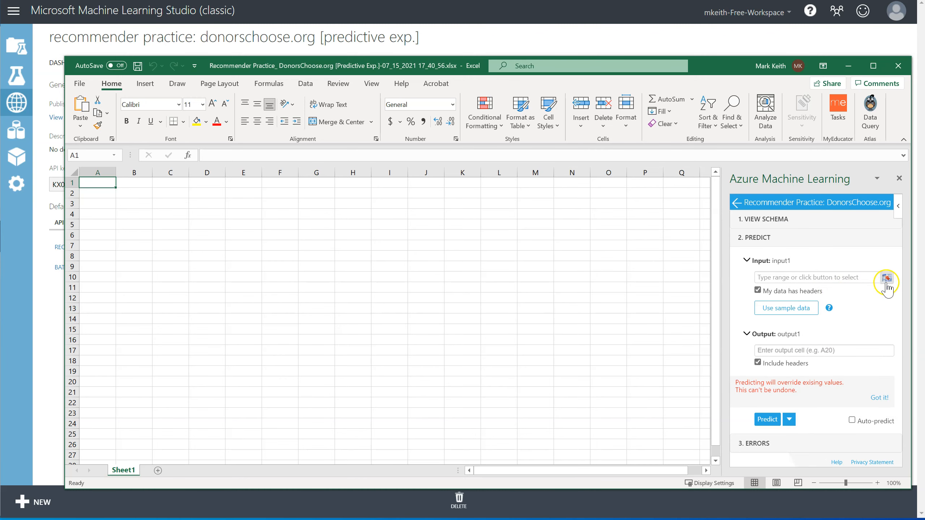
left_click(886, 278)
left_click(644, 277)
left_click(792, 308)
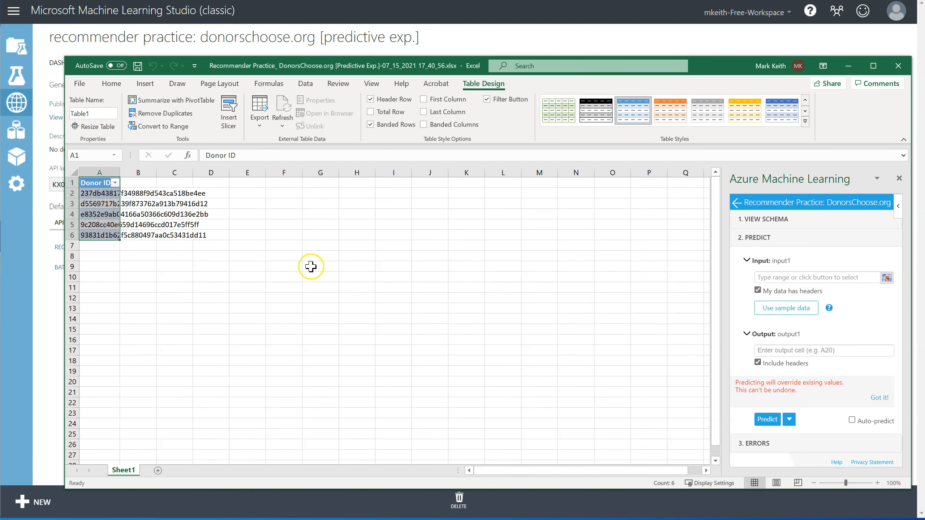
Step: Fit column A to the Donor IDs and set the prediction input to Sheet1!A1:A6
double_click(118, 172)
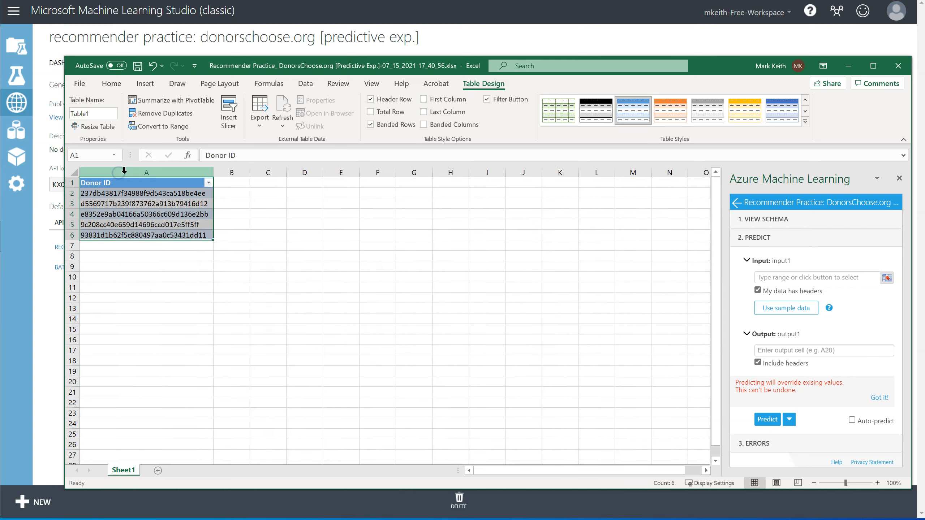
left_click(886, 278)
left_click(577, 317)
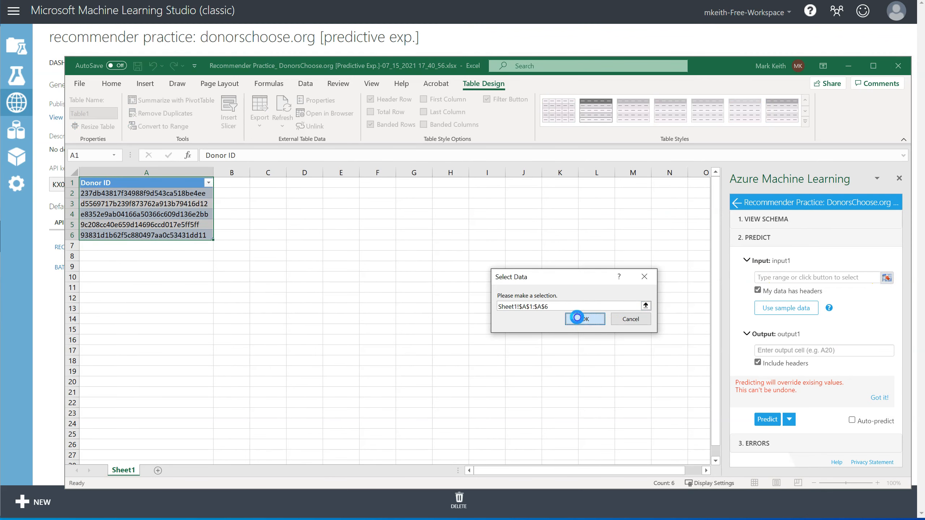
Step: Set the output cell to Sheet1!B1 and run the prediction with auto-predict on
left_click(806, 350)
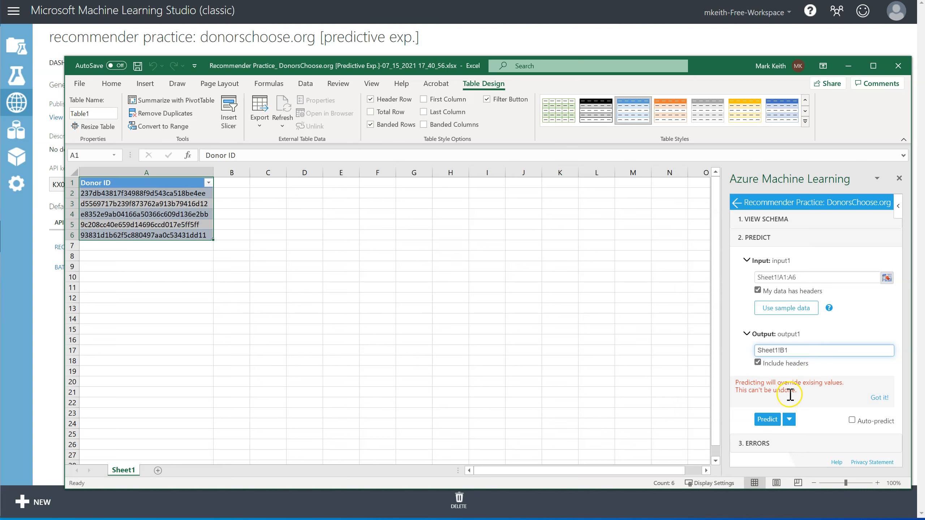
left_click(877, 392)
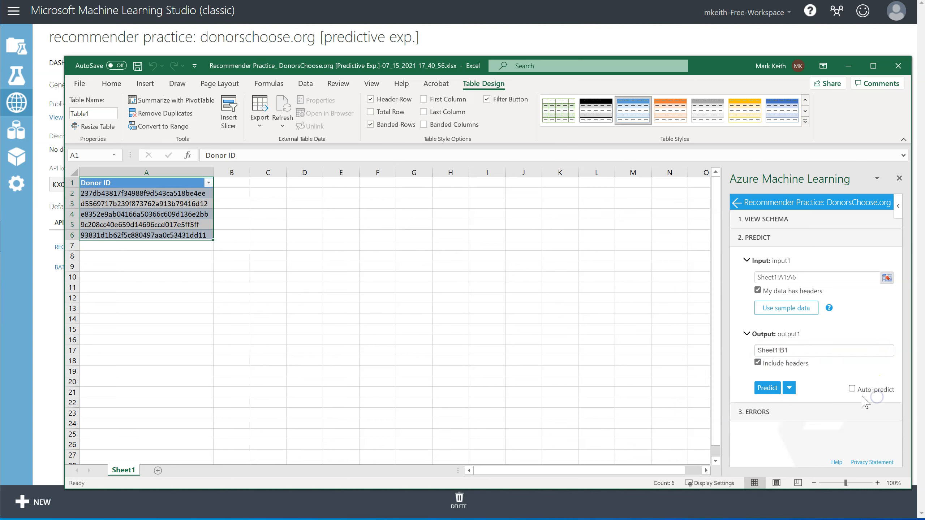
left_click(768, 387)
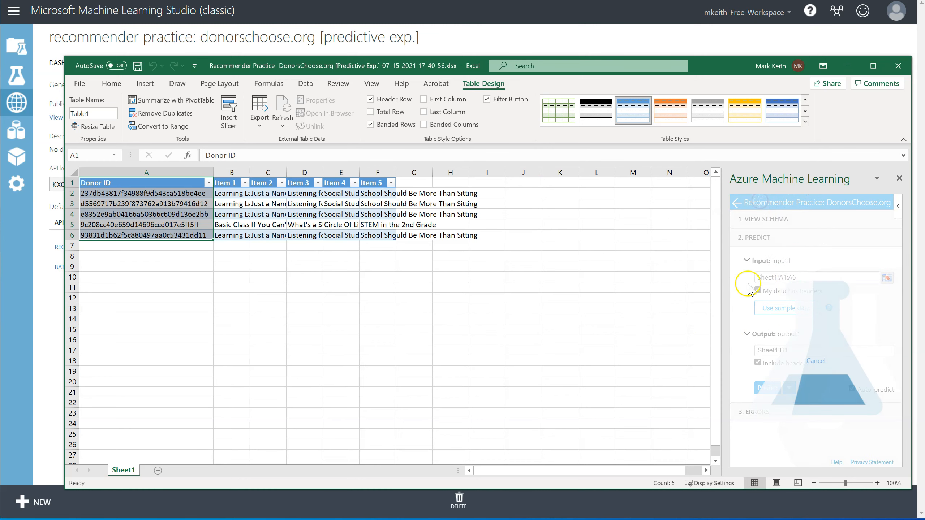
Step: Widen the Item 1, Item 2 and Item 4 columns, highlight the recommendations in B5:F5 and select cell A7
left_click_drag(249, 172, 487, 172)
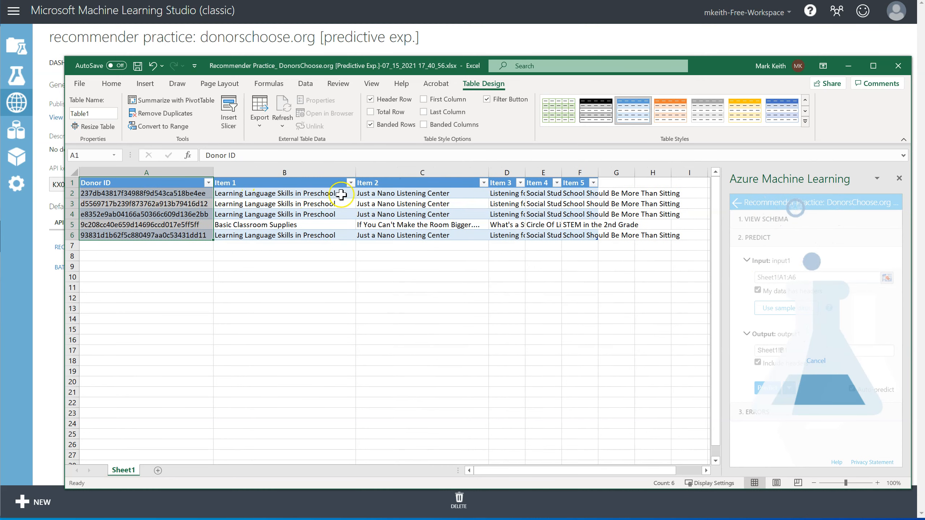
left_click_drag(560, 173, 583, 172)
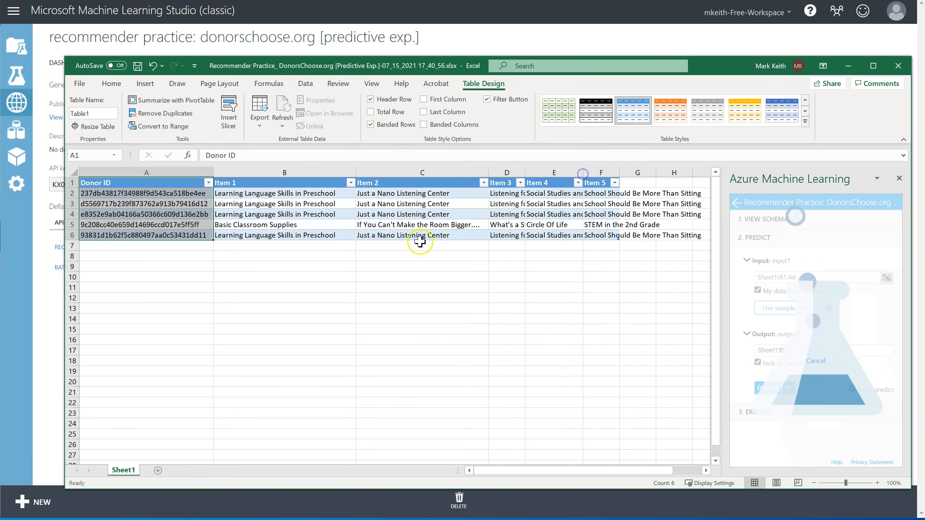
left_click_drag(304, 225, 609, 220)
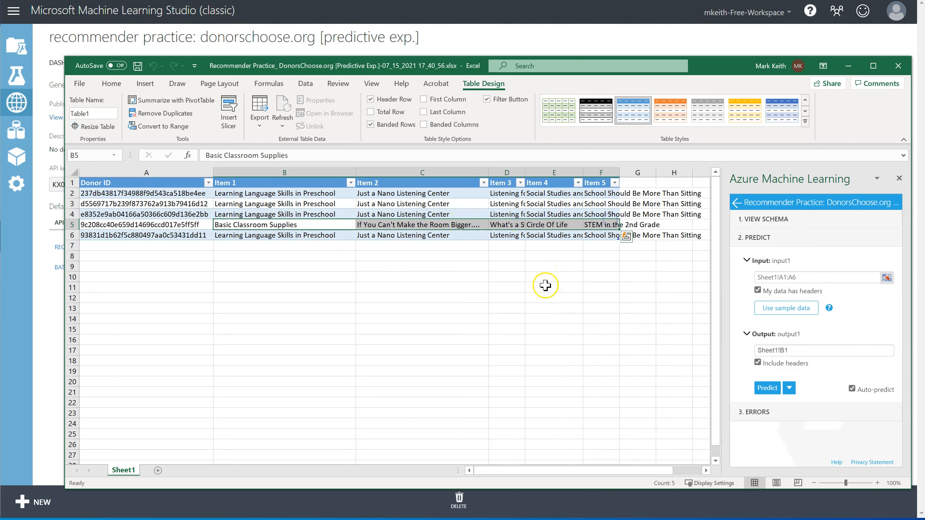
left_click(159, 246)
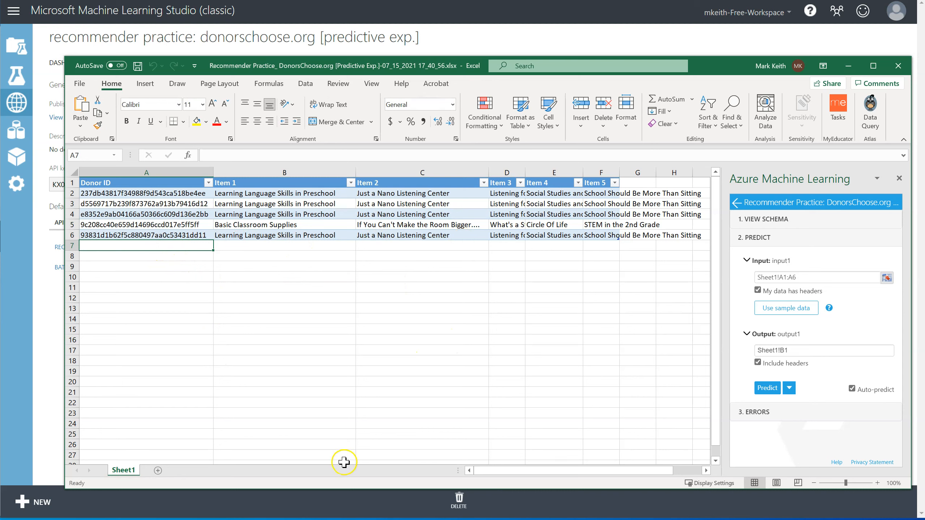
right_click(1, 519)
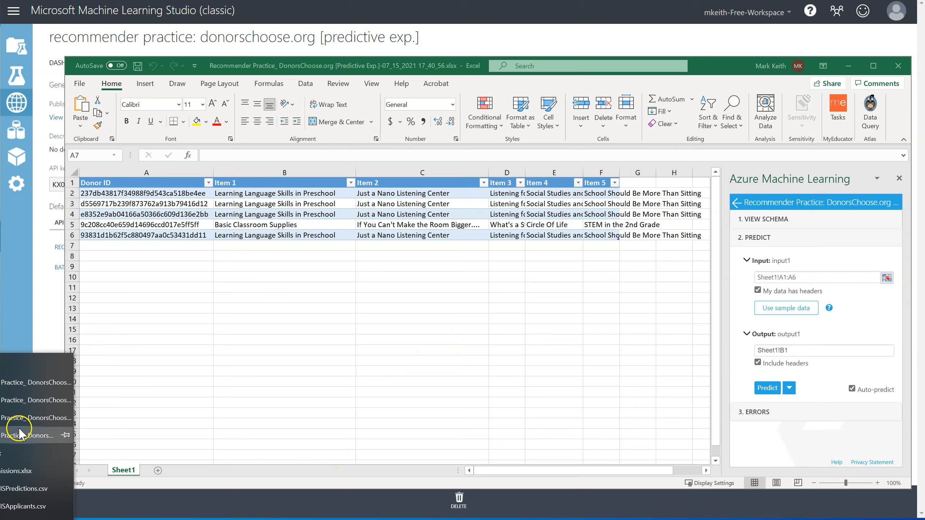
left_click(48, 418)
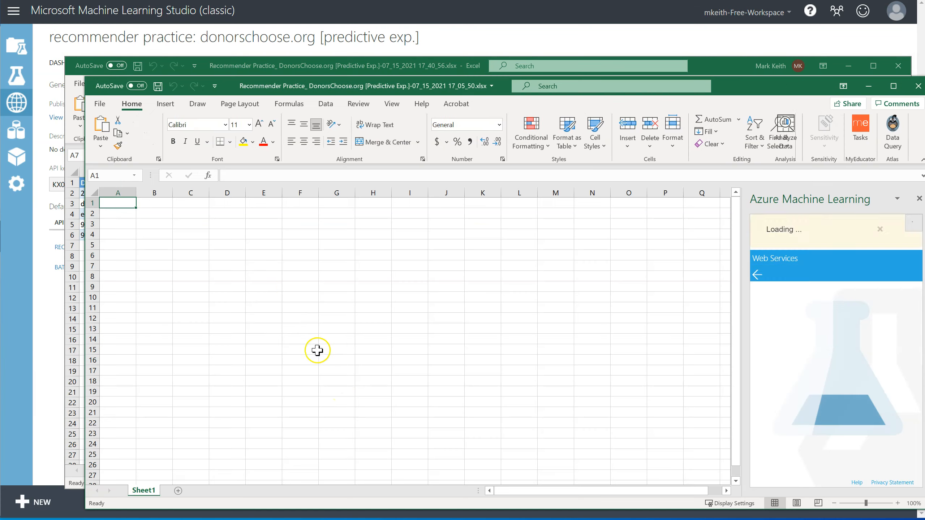
left_click(918, 86)
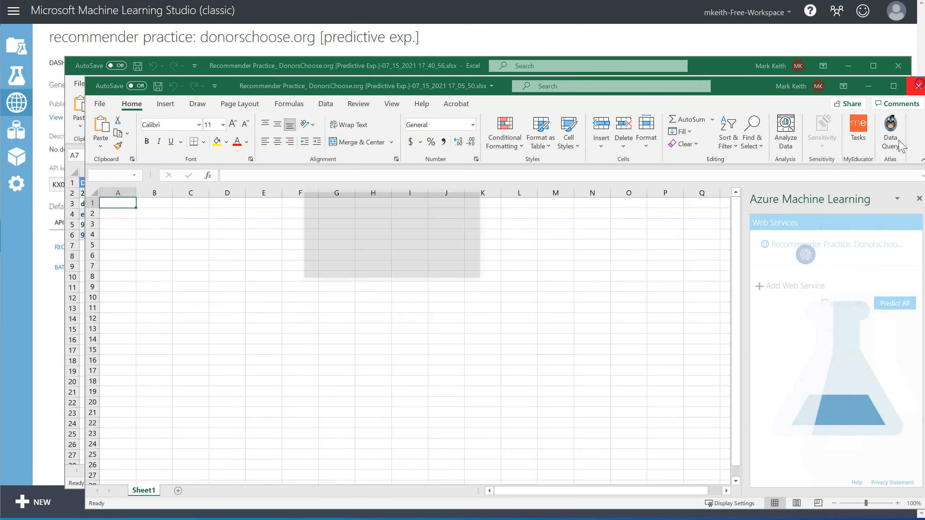
left_click(390, 268)
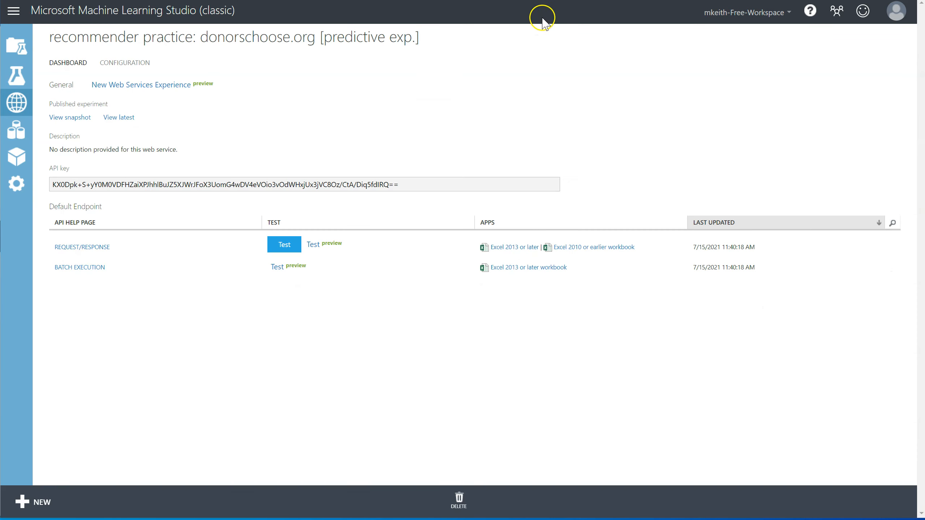
Step: Open the Recommender Practice: DonorsChoose.org training experiment in Machine Learning Studio from the experiments list
left_click(528, 32)
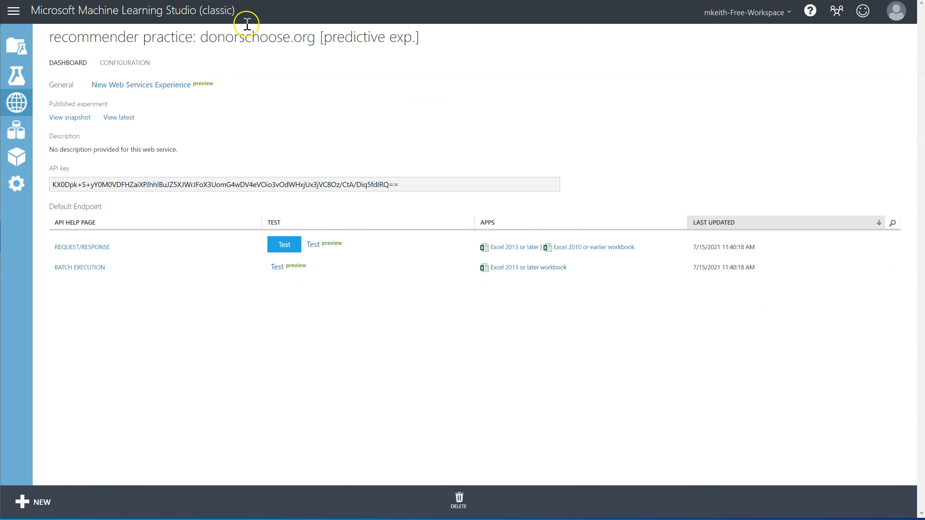
left_click(16, 75)
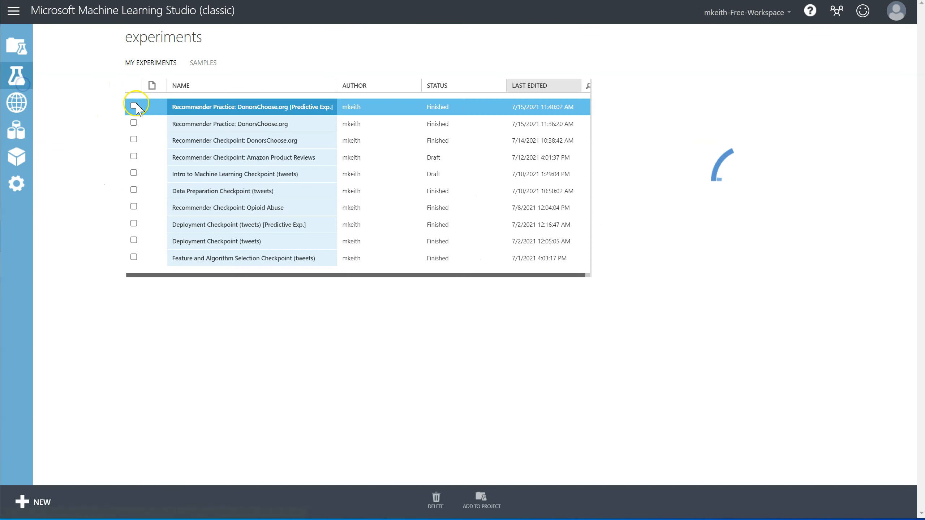
left_click(220, 124)
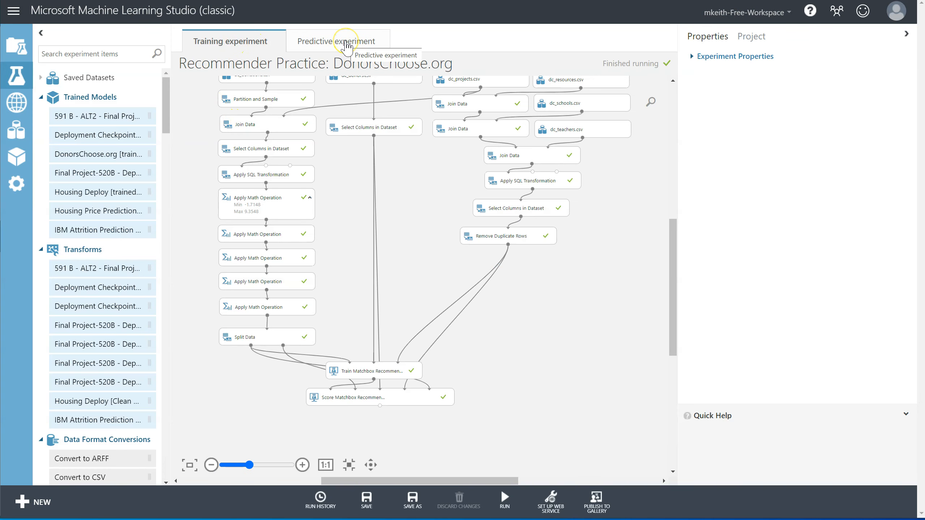
scroll(326, 228, "up", 1)
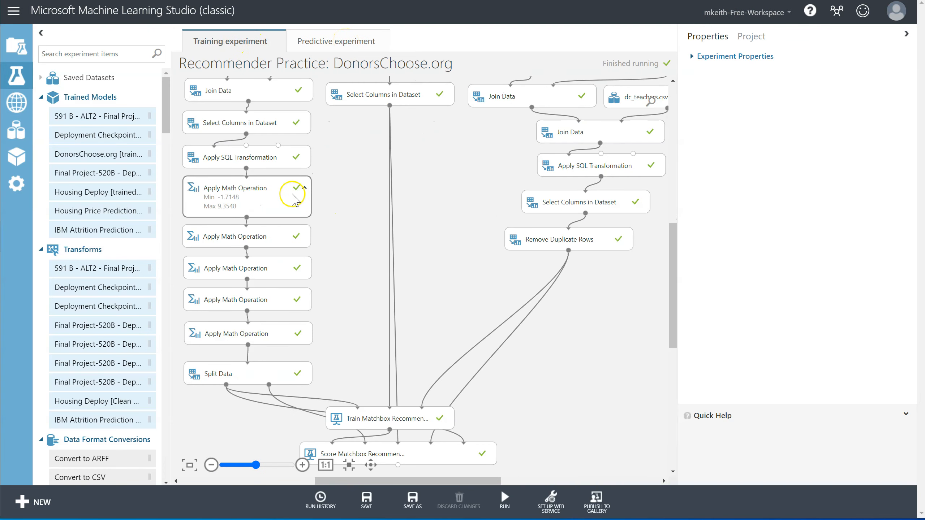
scroll(292, 194, "down", 1)
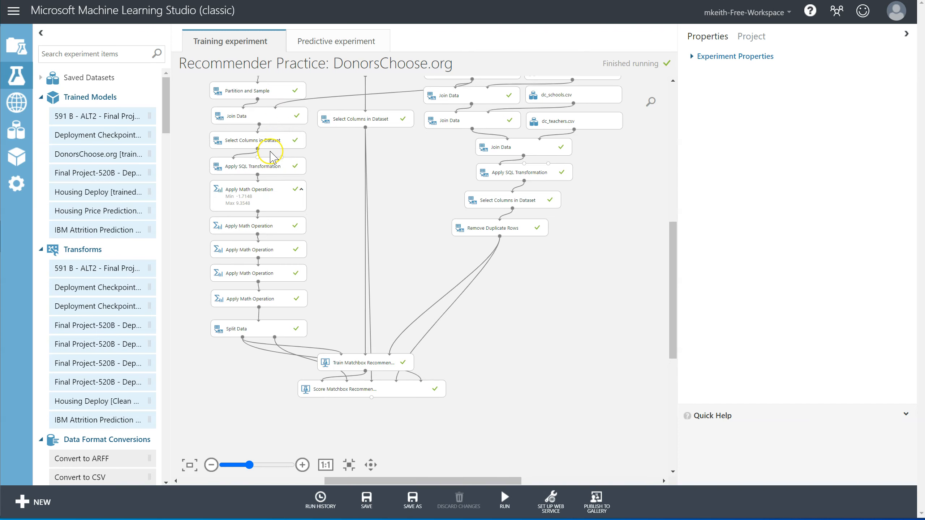
Step: Visualize the results dataset of the Join Data module below Partition and Sample and browse its rows
right_click(268, 120)
mouse_move(324, 199)
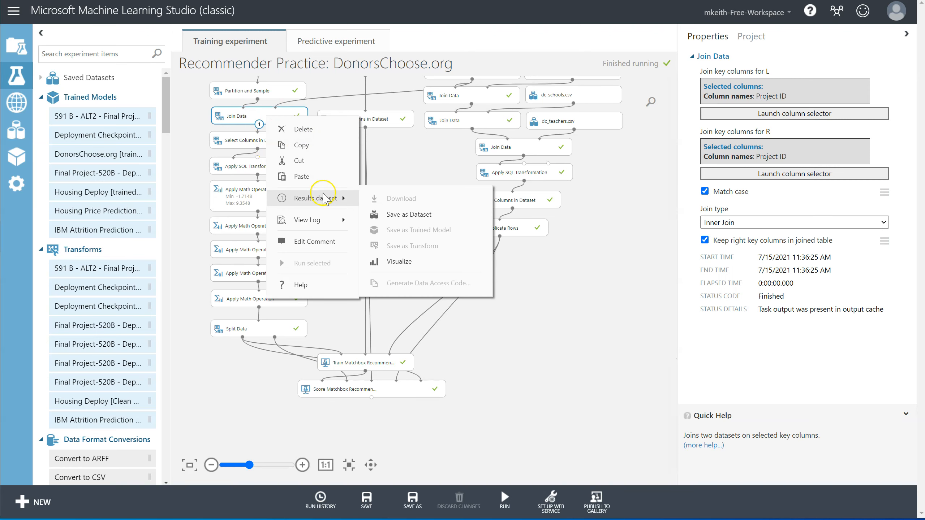
left_click(417, 257)
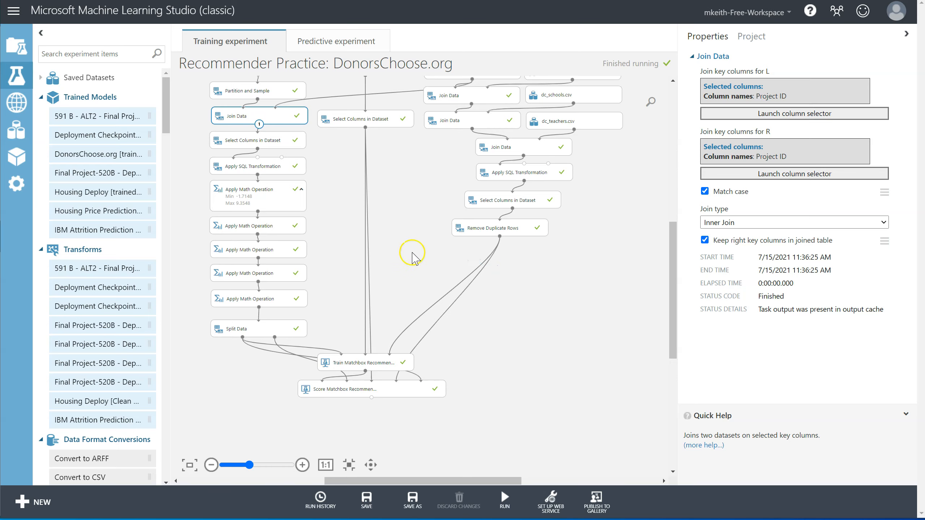
scroll(187, 339, "down", 10)
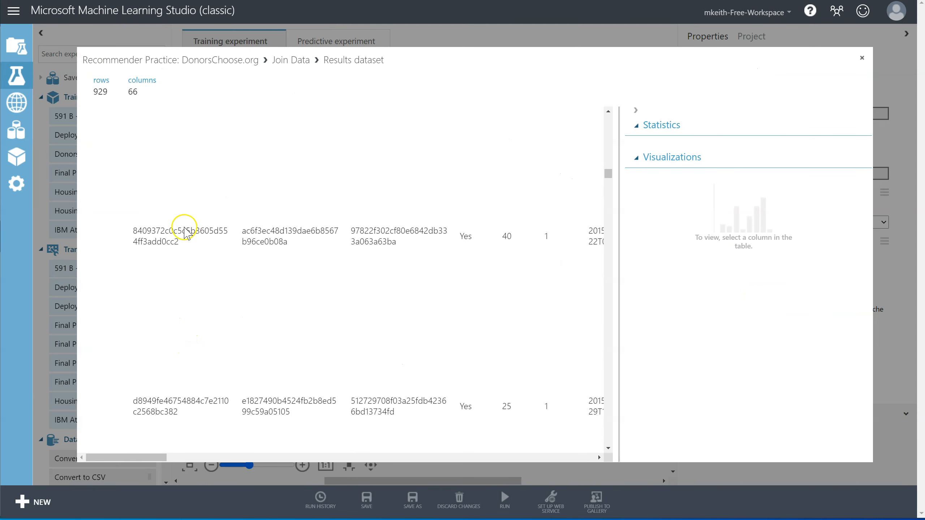
Step: Copy a Project ID from the Join Data results and paste it into cell A7 of the Excel workbook
double_click(182, 235)
key("ctrl+c")
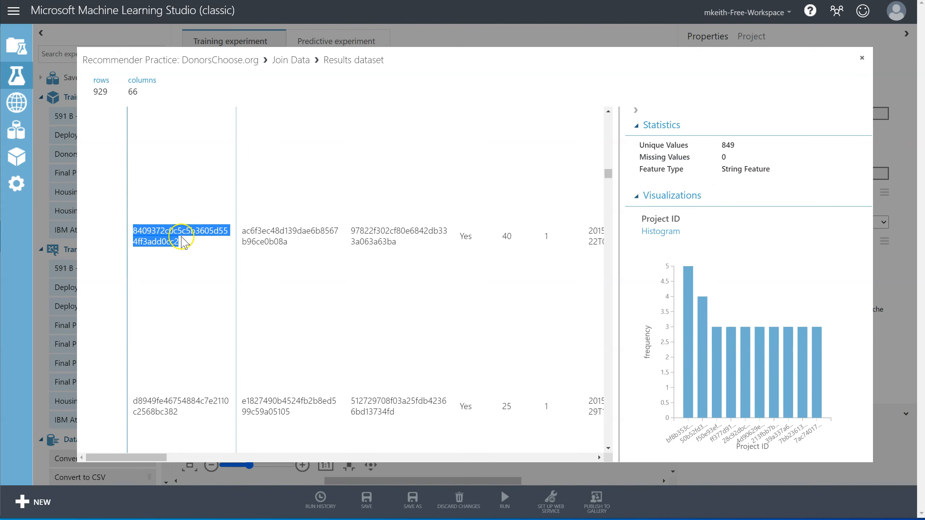
key("alt+Tab")
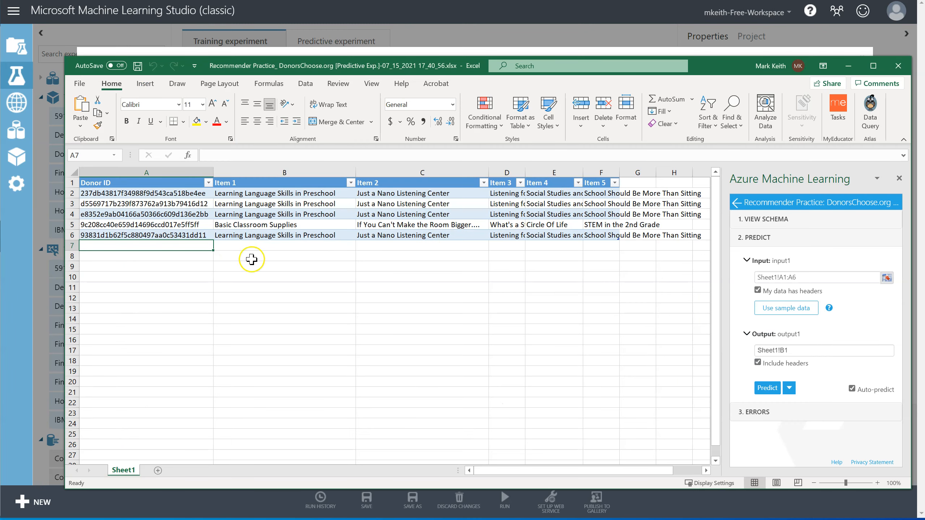
key("ctrl+v")
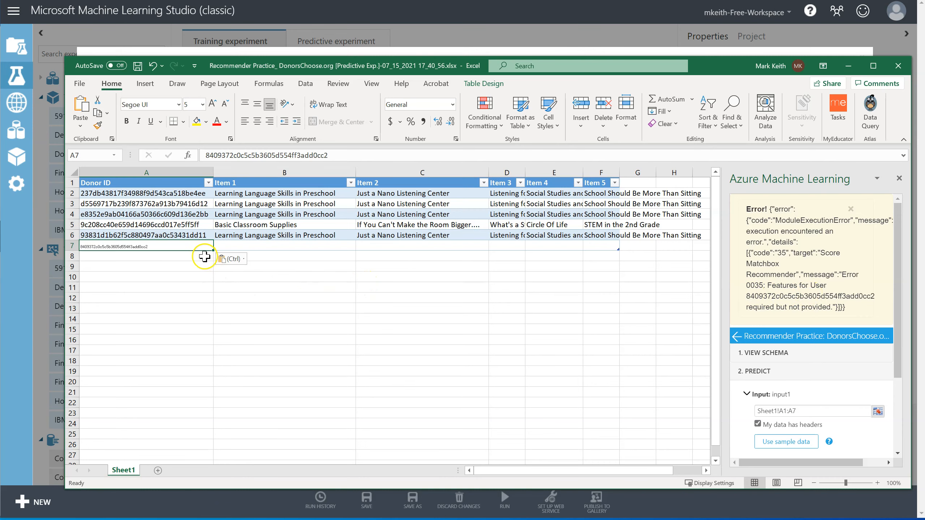
Step: Copy a Donor ID from the Join Data results and paste it into cell A7 of the Excel workbook, replacing the Project ID
key("alt+Tab")
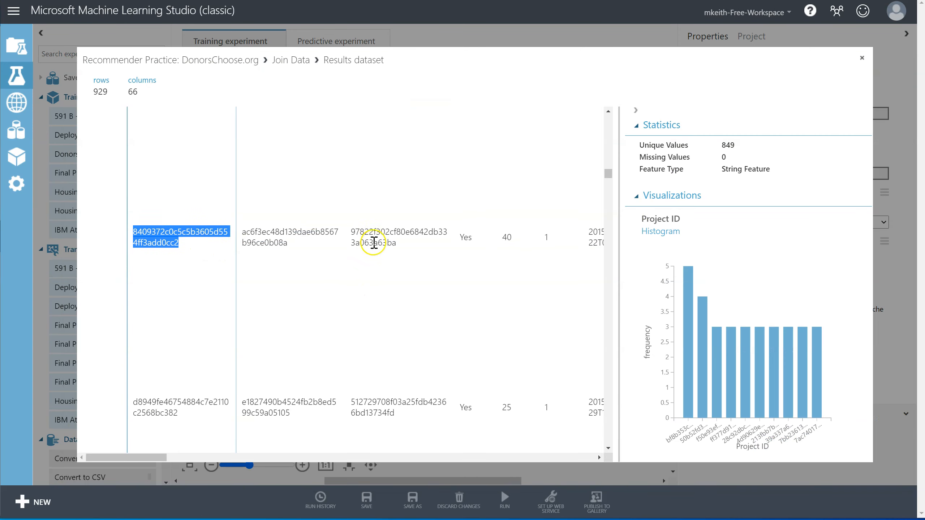
scroll(401, 240, "down", 2)
left_click_drag(608, 166, 607, 116)
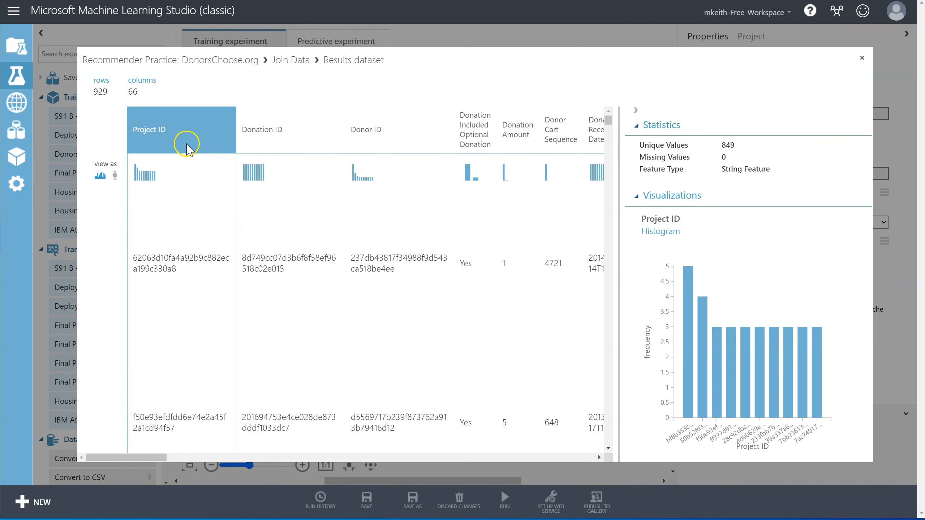
scroll(379, 304, "down", 5)
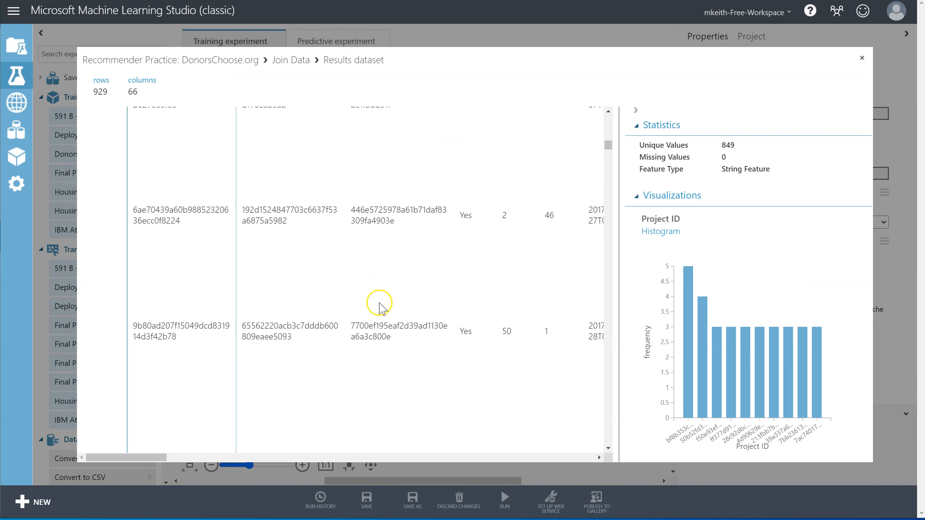
double_click(380, 309)
key("ctrl+c")
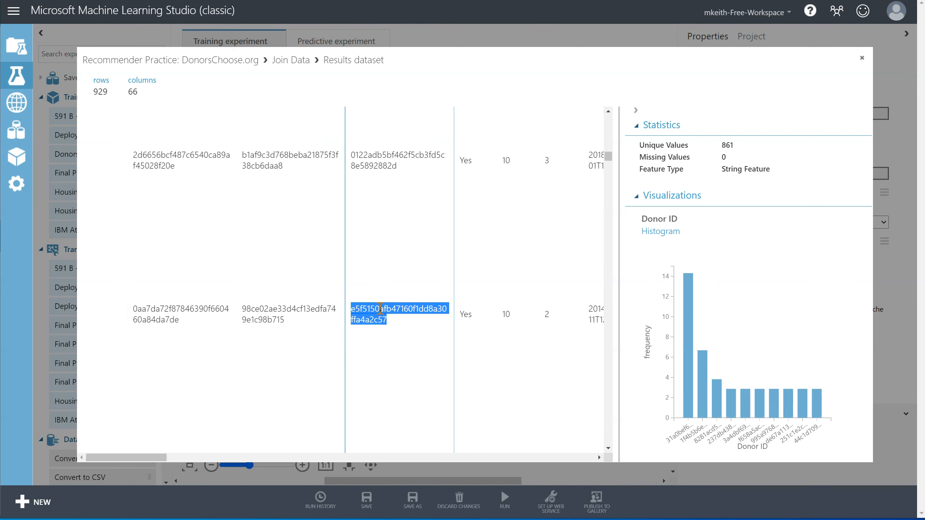
key("alt+Tab")
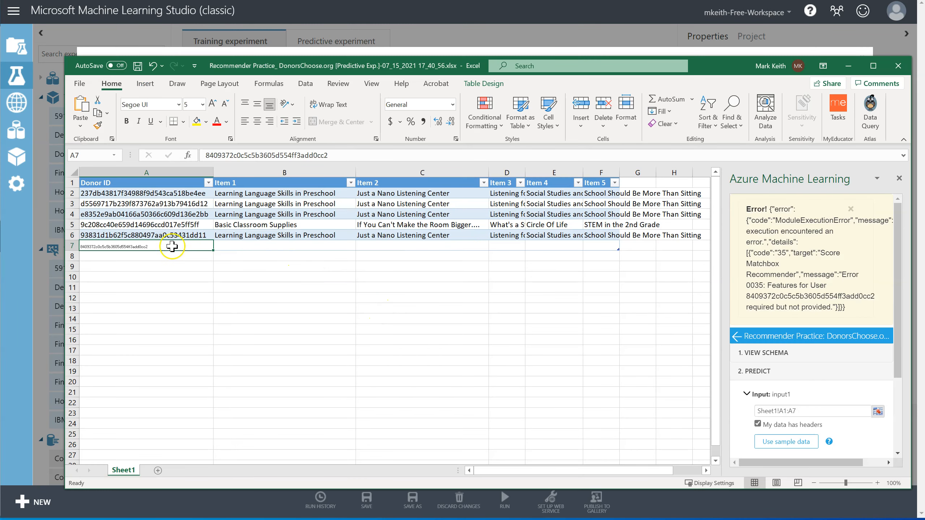
key("ctrl+v")
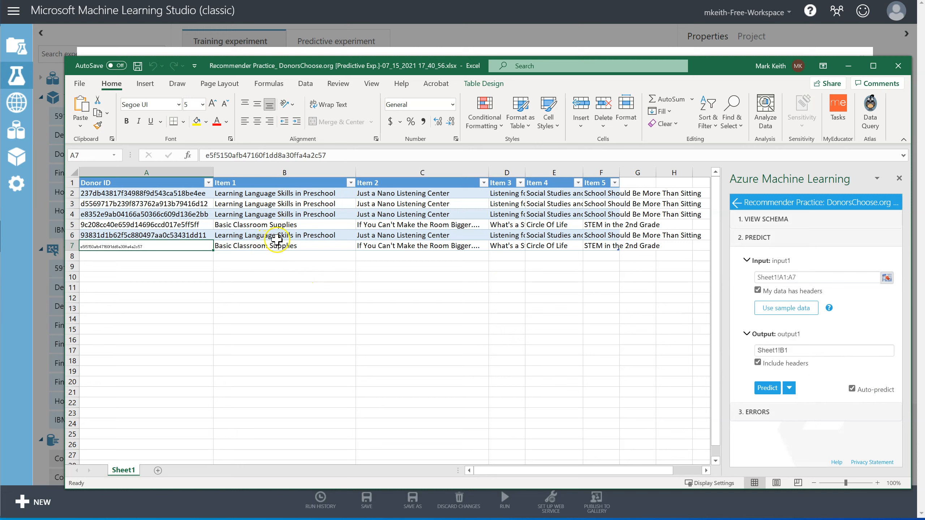
Step: Review the recommended project titles in B2:F7, comparing the new donor's row with the other donors' rows
left_click(276, 241)
left_click(518, 246)
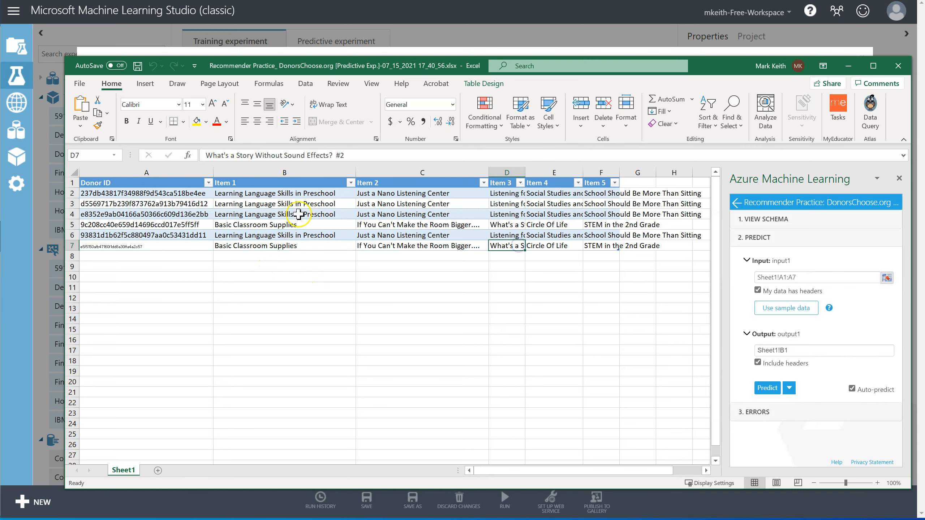
left_click_drag(297, 193, 594, 242)
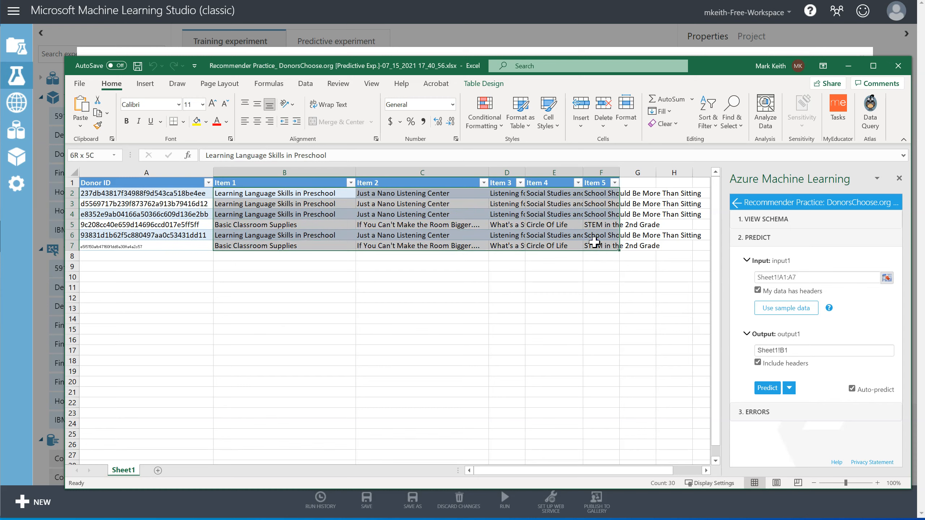
left_click(315, 225)
left_click(289, 205)
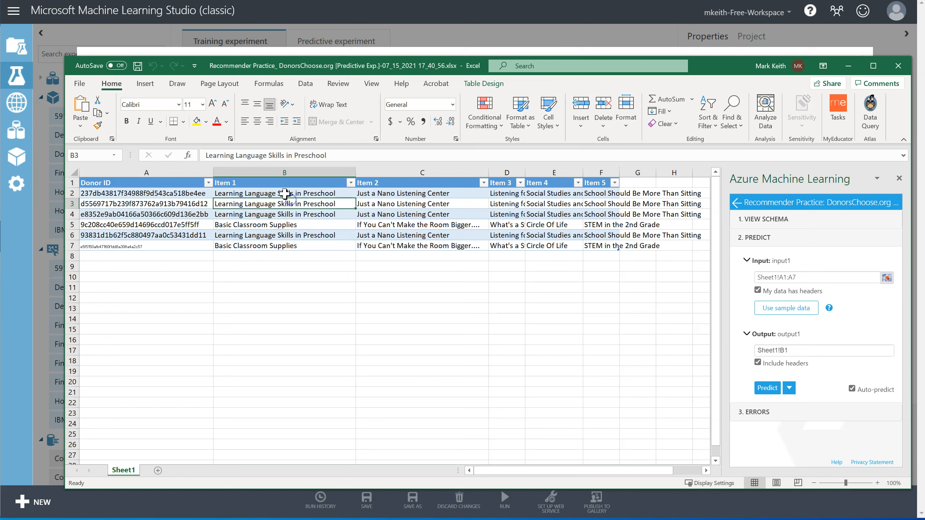
left_click_drag(210, 196, 604, 240)
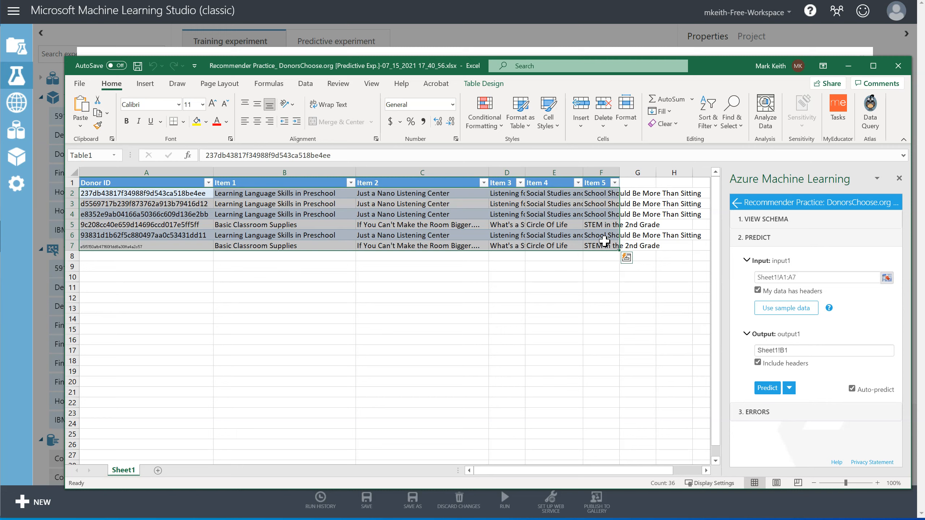
Step: Close the Excel workbook without saving, and close the Join Data results dataset in Machine Learning Studio
left_click(898, 66)
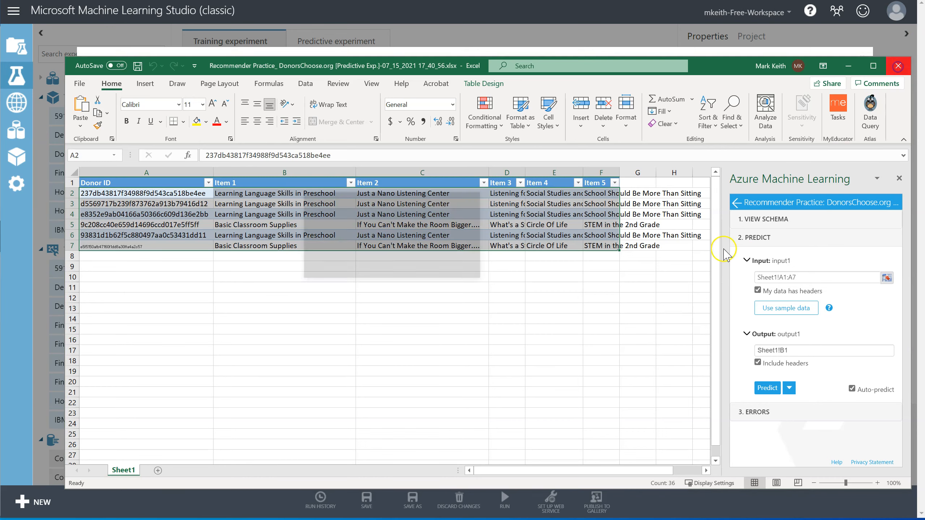
left_click(385, 266)
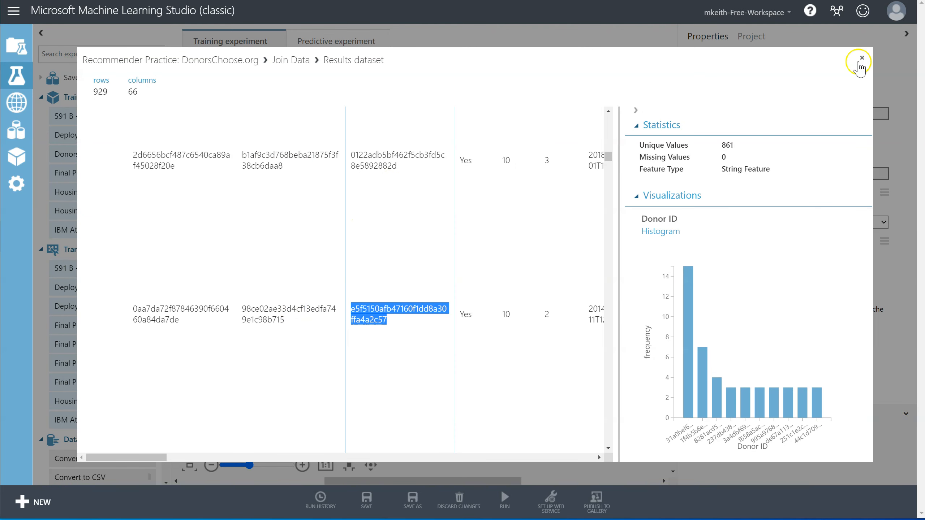
left_click(862, 59)
Step: Open the dashboard of the Recommender Practice: DonorsChoose.org [Predictive Exp.] web service and select its API key
left_click(16, 130)
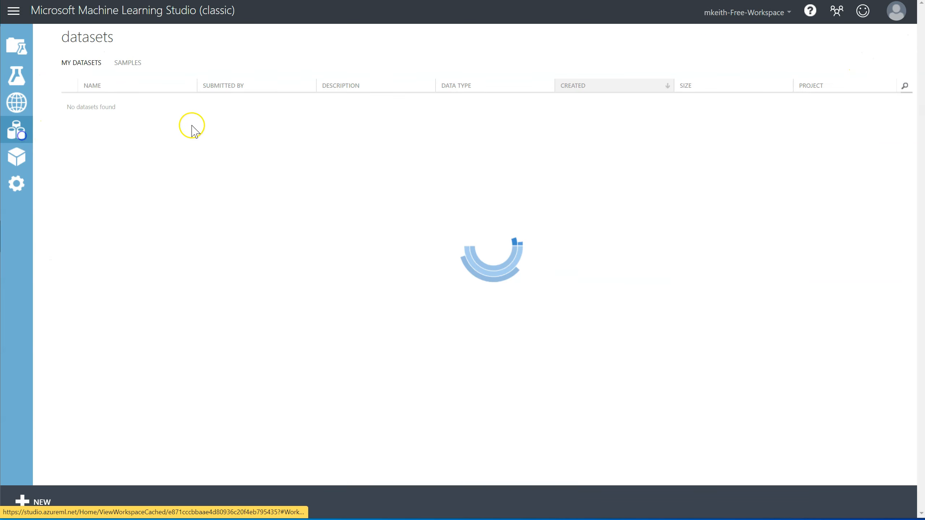
left_click(70, 100)
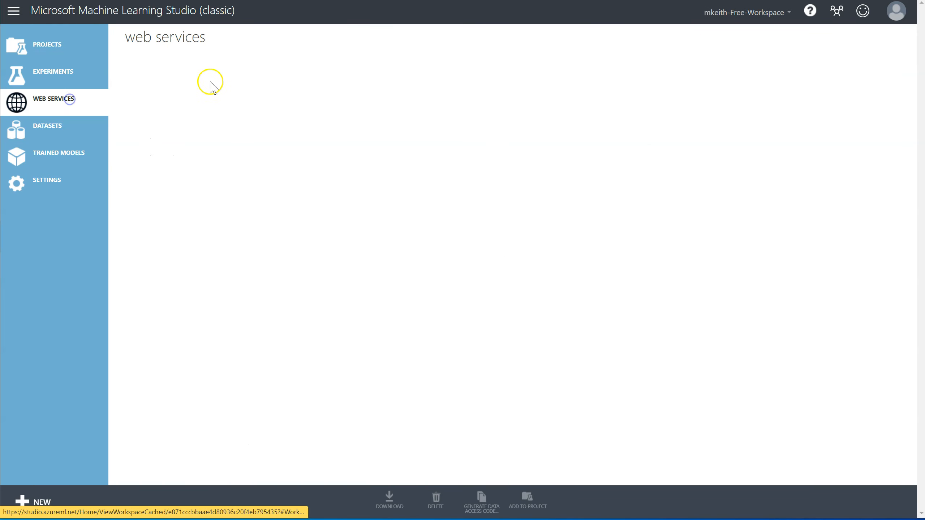
left_click(199, 88)
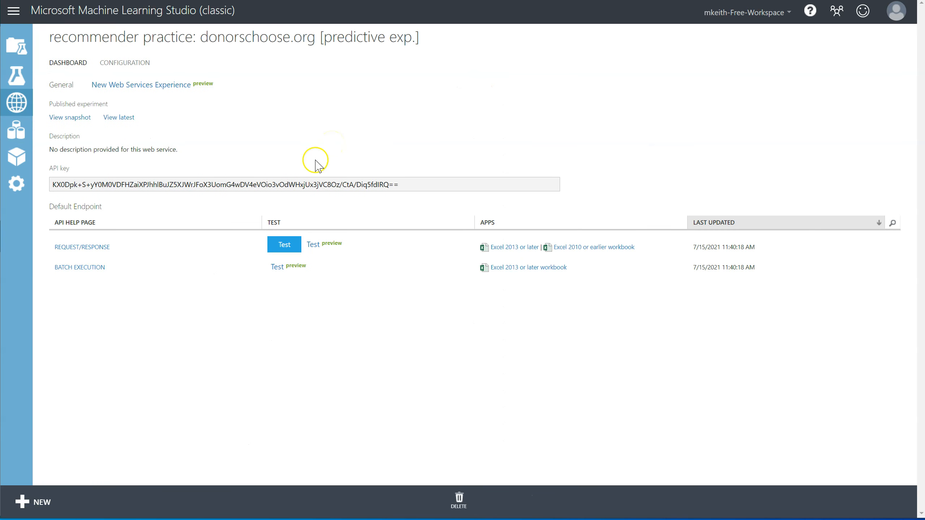
left_click(201, 182)
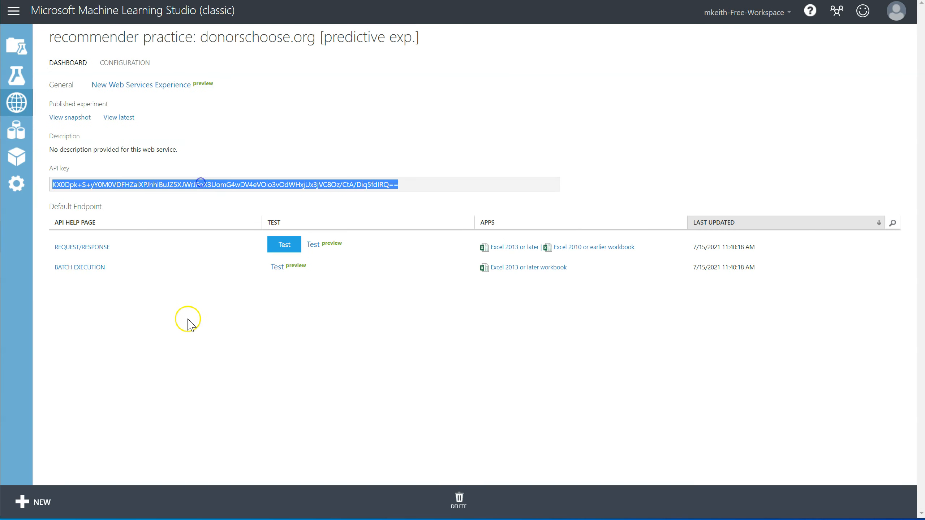
Step: Open the Request/Response API help page and examine the request URI, headers, sample response and parameters
left_click(96, 247)
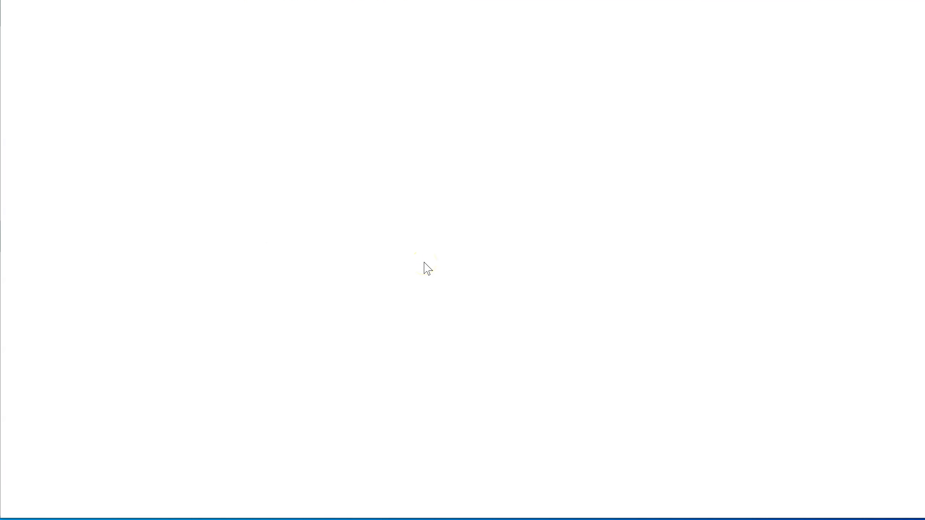
scroll(281, 197, "down", 15)
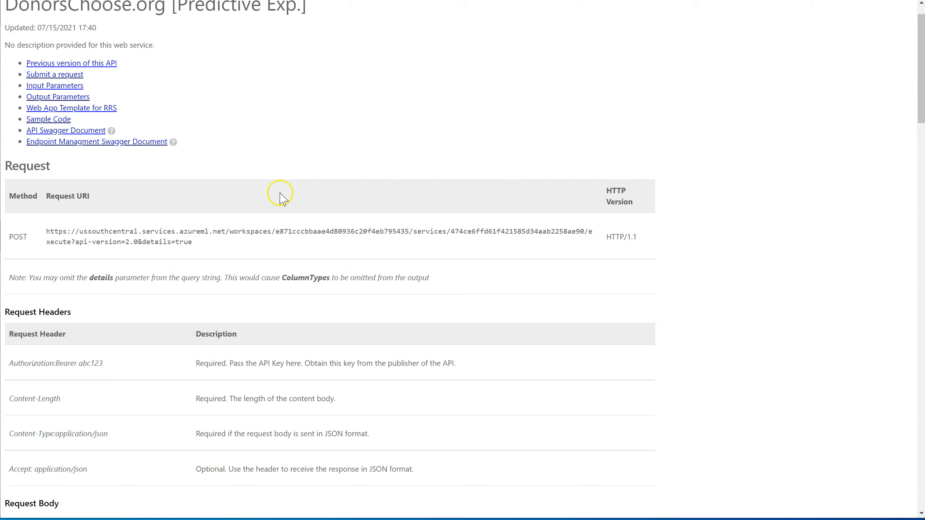
scroll(283, 199, "down", 1)
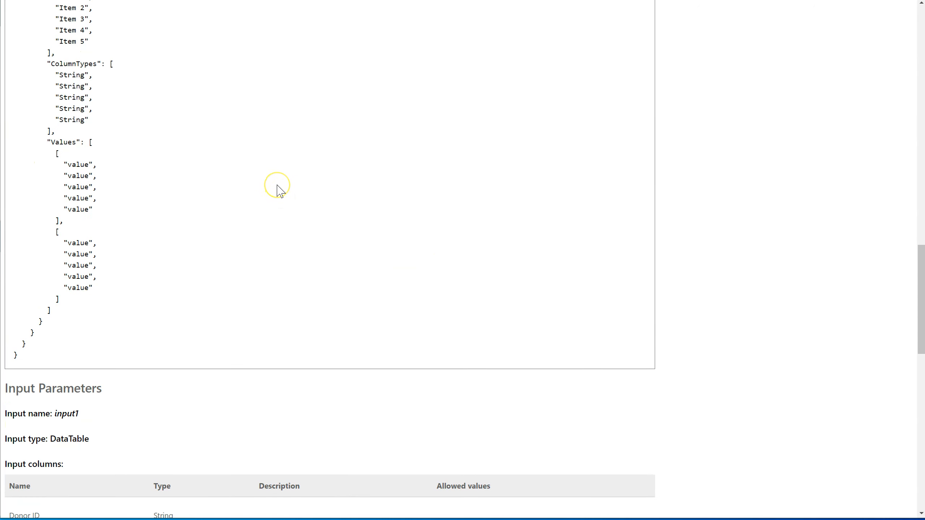
scroll(278, 184, "up", 20)
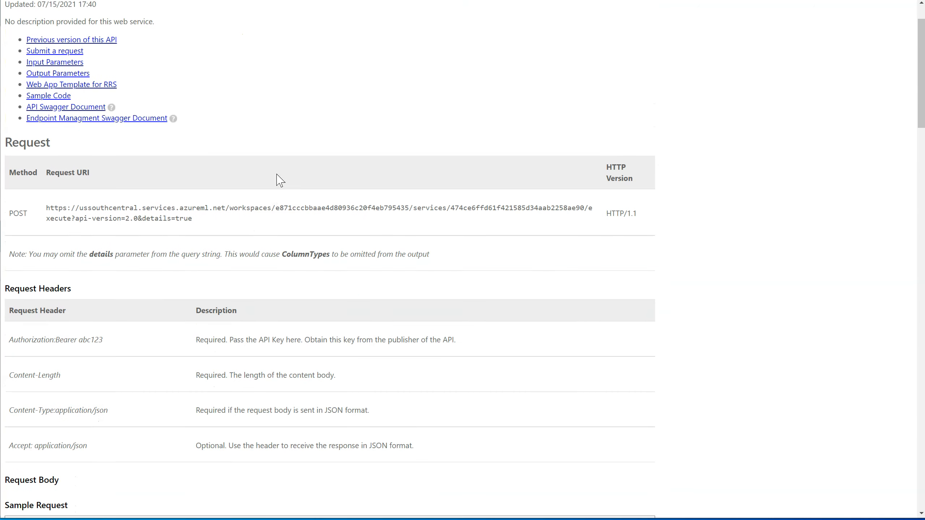
scroll(280, 180, "up", 2)
left_click_drag(63, 275, 157, 266)
scroll(177, 331, "down", 20)
scroll(176, 333, "down", 20)
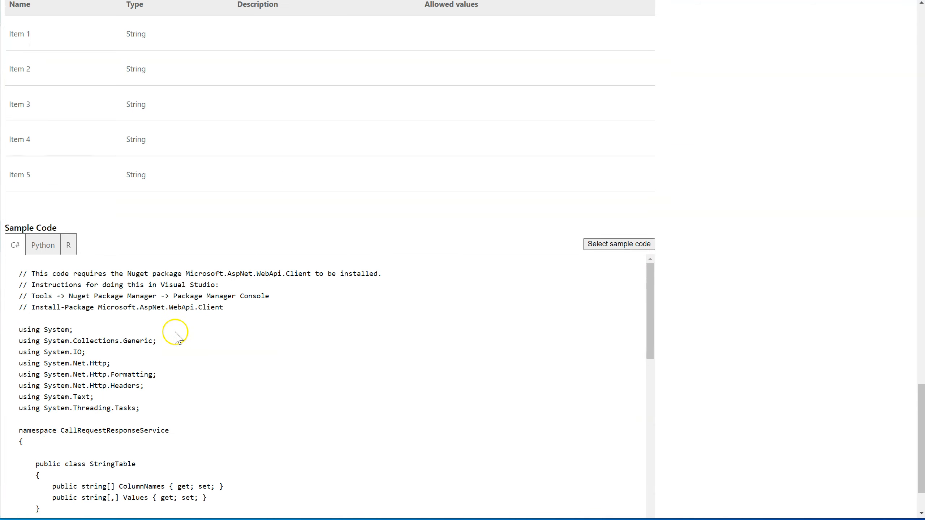
Step: View the Python, R and C# versions of the sample code, and return to the web service dashboard
left_click(52, 174)
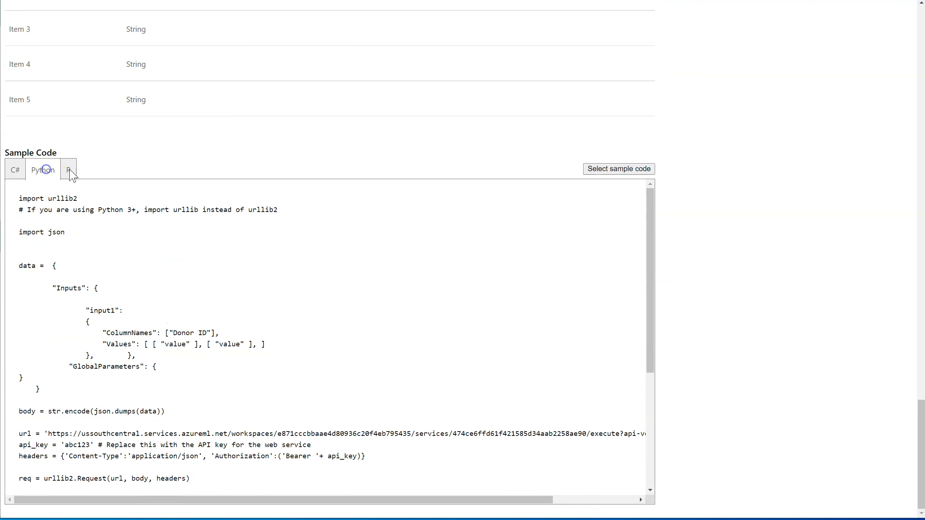
left_click(69, 171)
left_click(29, 174)
left_click(12, 168)
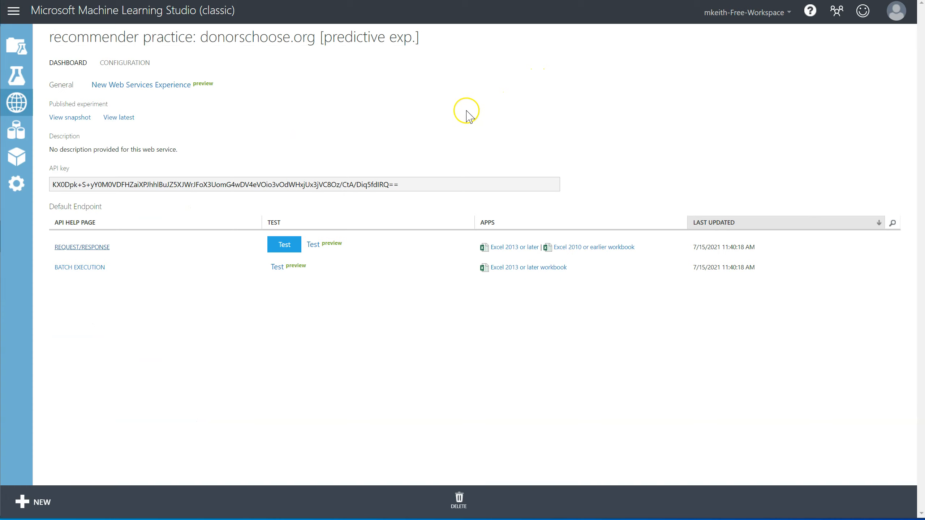
Step: Open the experiments list
left_click(17, 79)
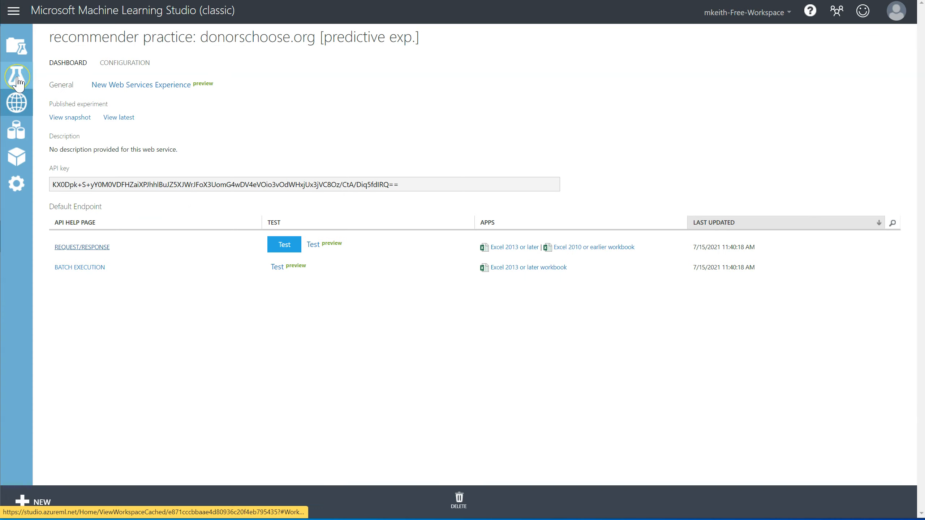